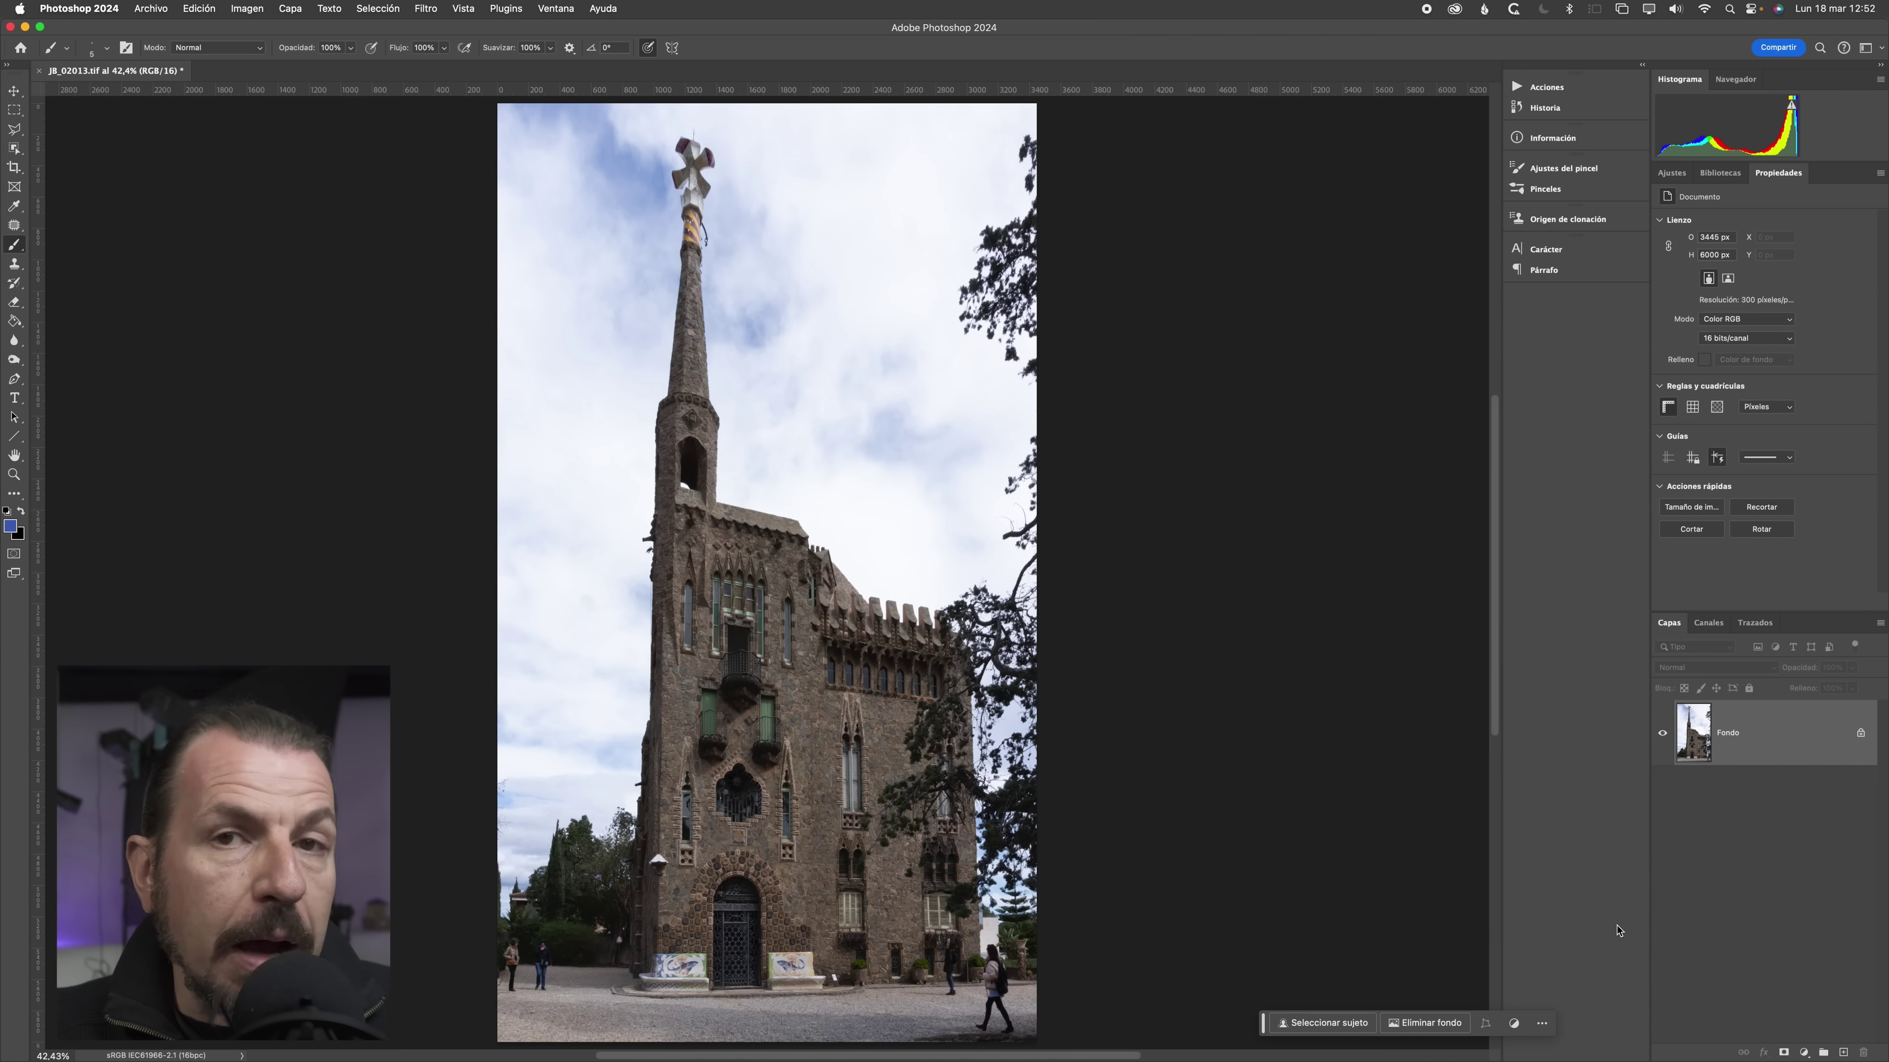
- Place _DSC1948.jpg as an embedded layer over the tower photo, accepting Camera Raw defaults
left_click(151, 9)
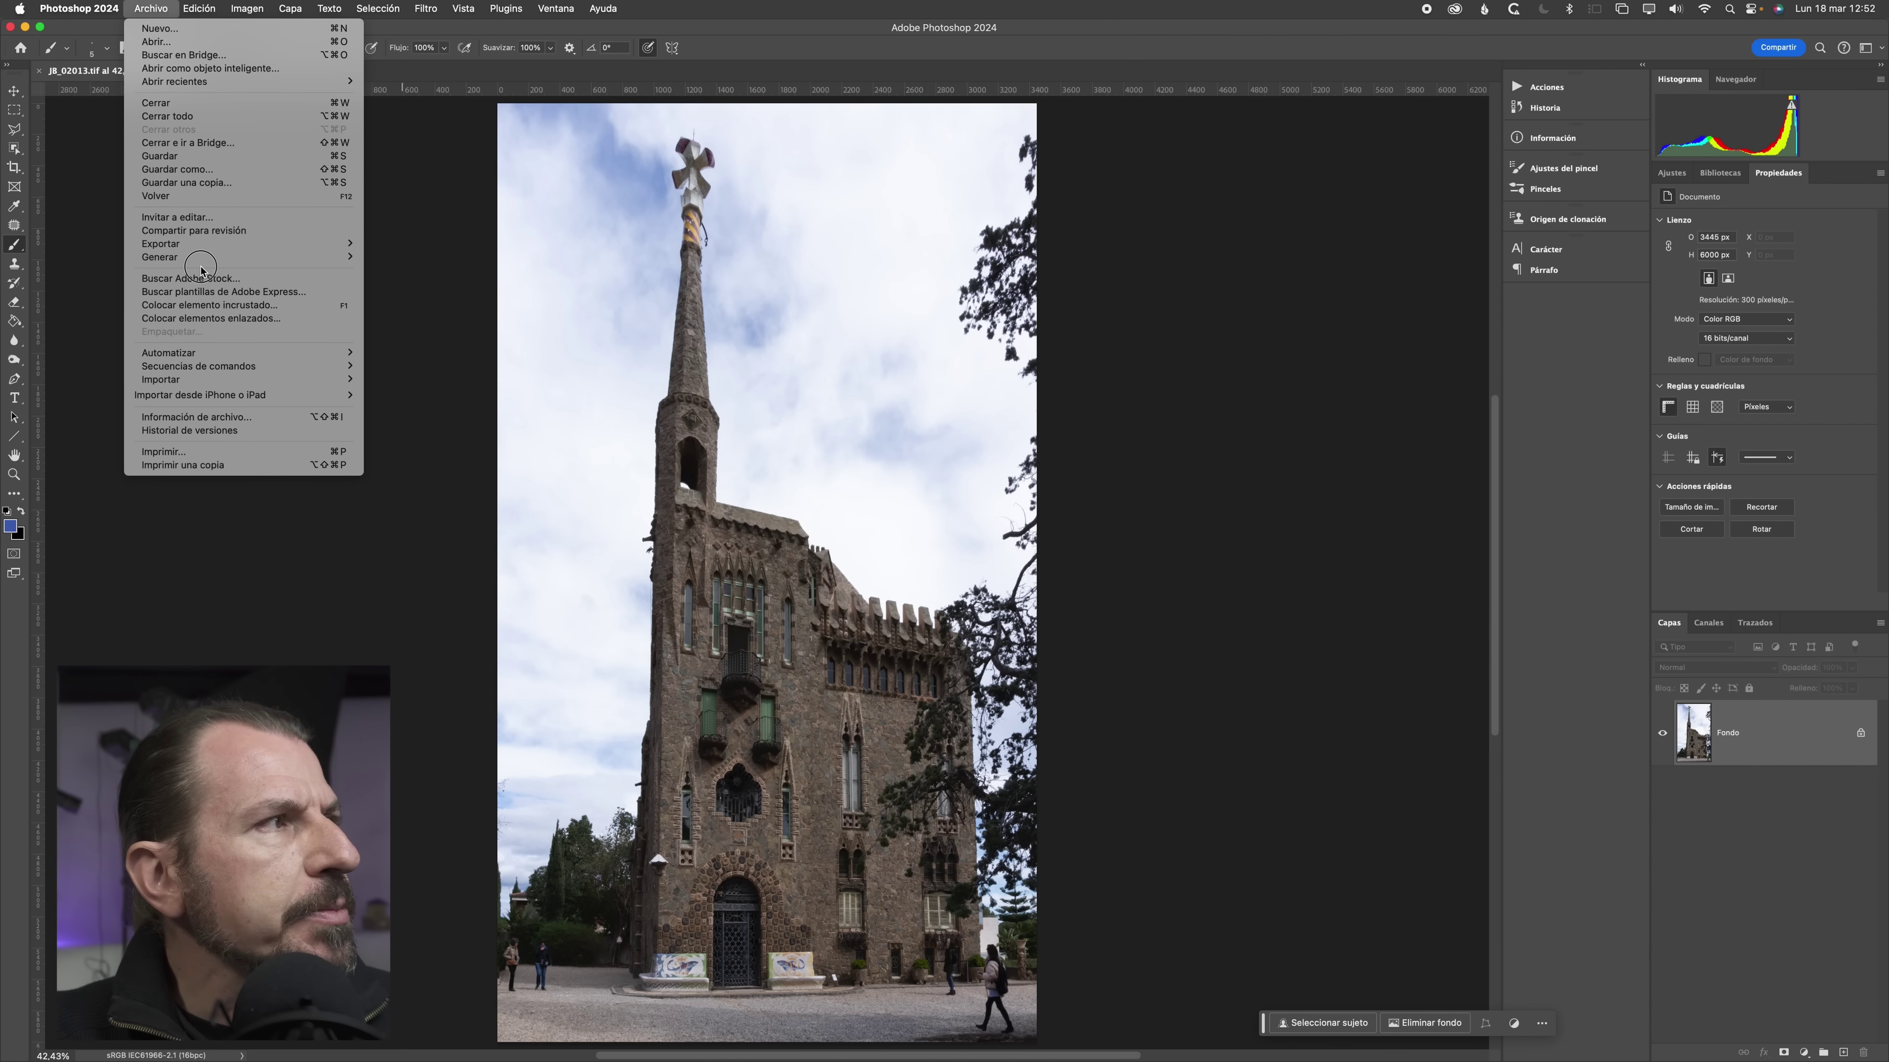
left_click(213, 309)
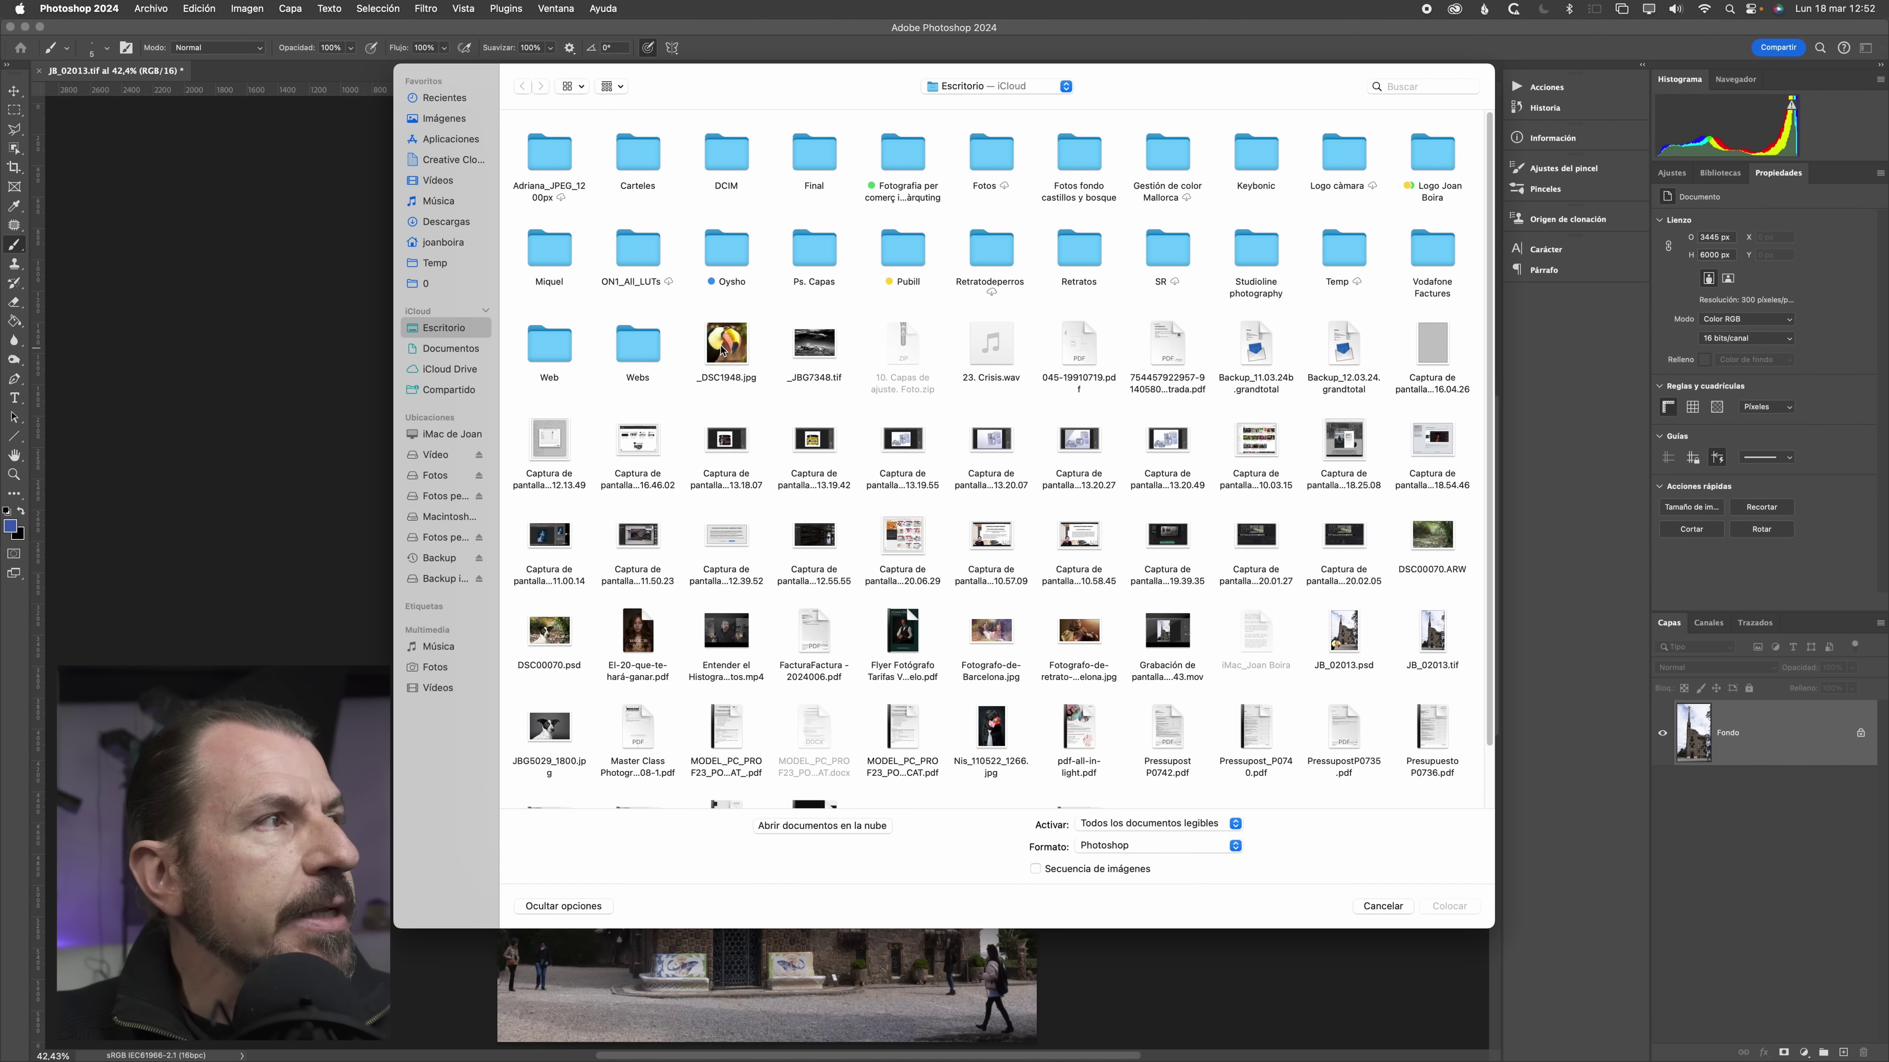
left_click(723, 348)
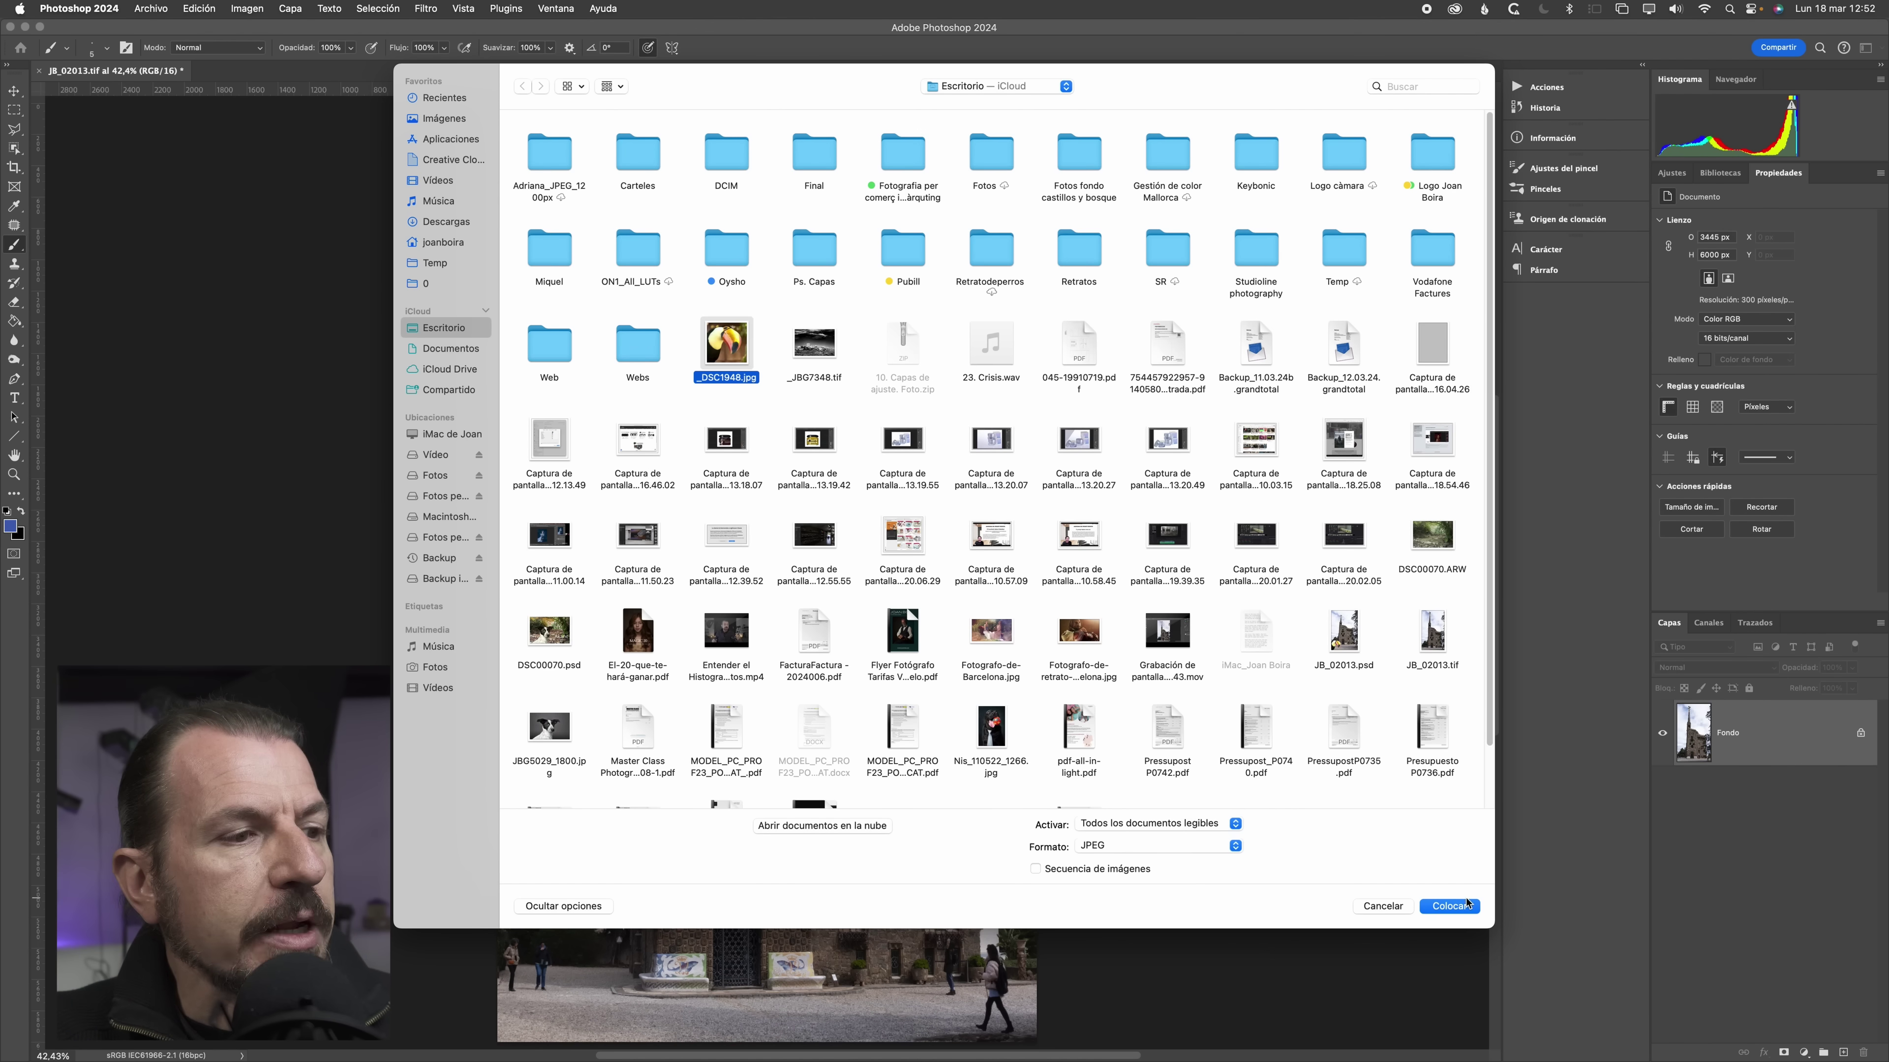
left_click(1466, 903)
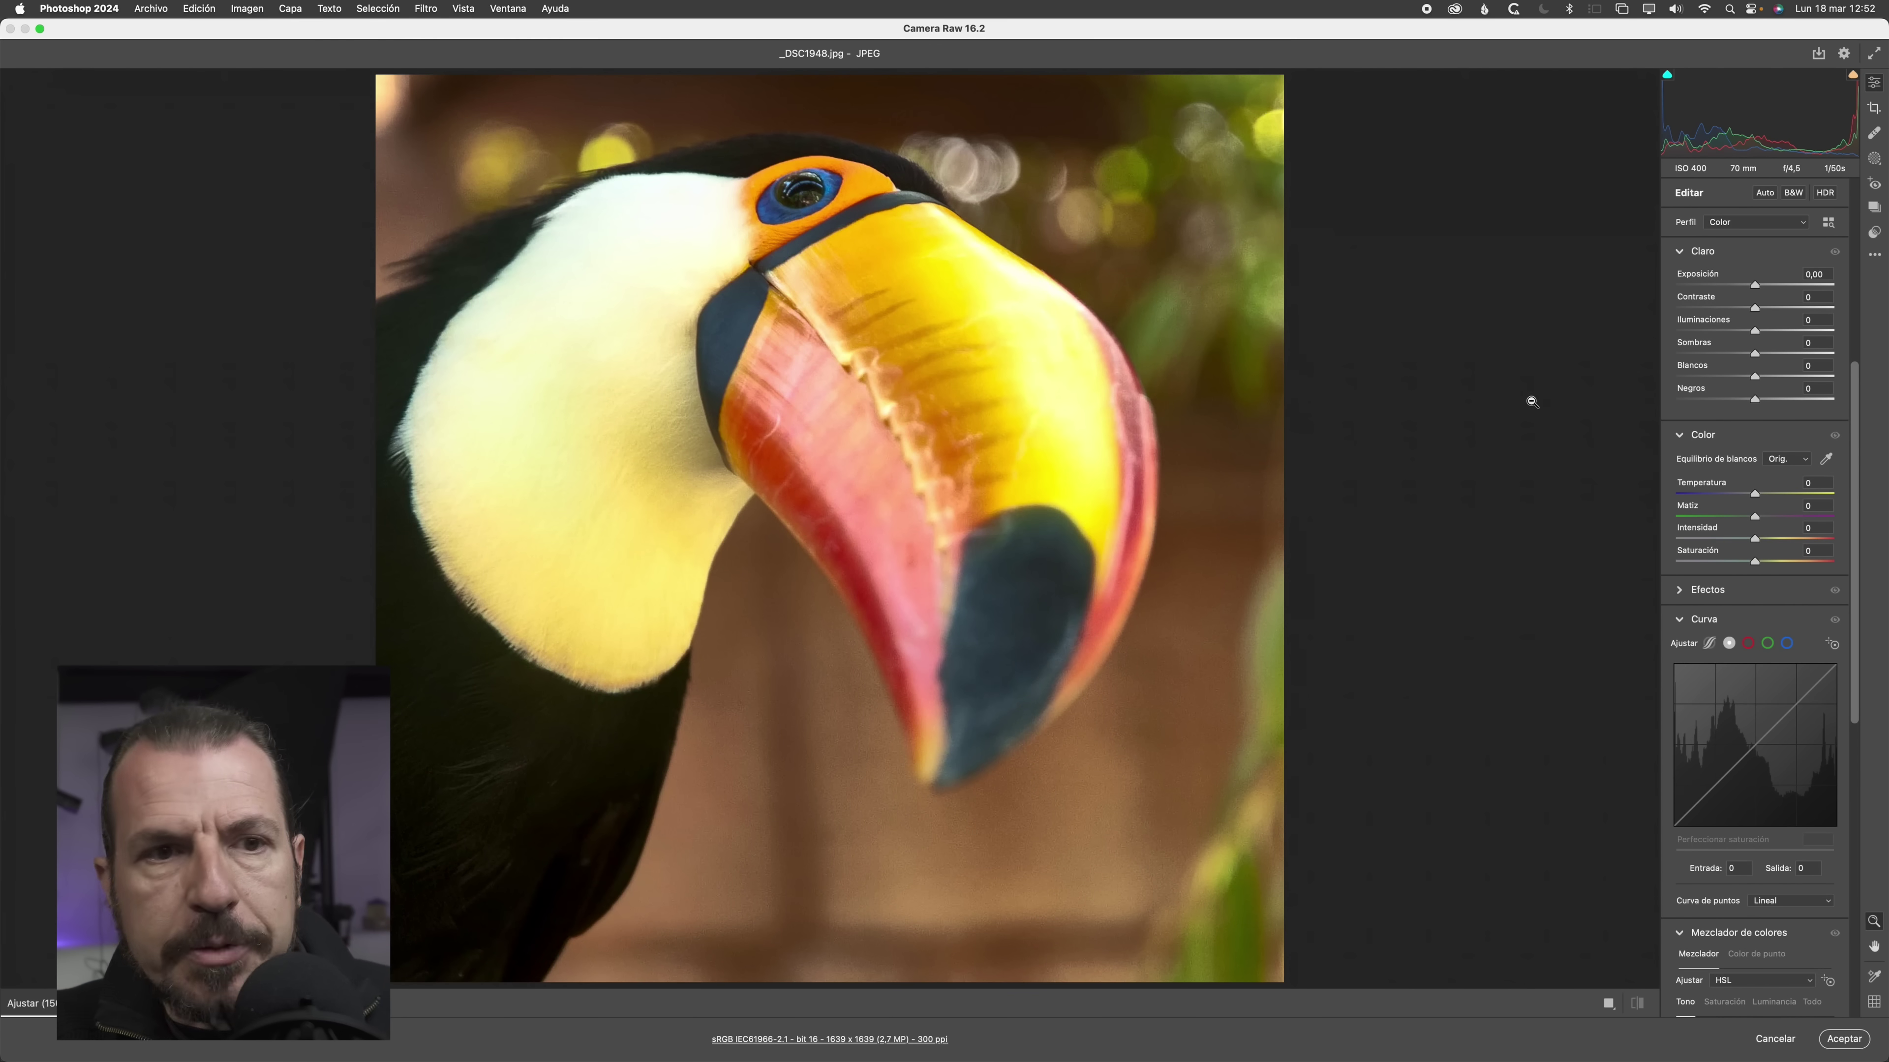
left_click(1844, 1039)
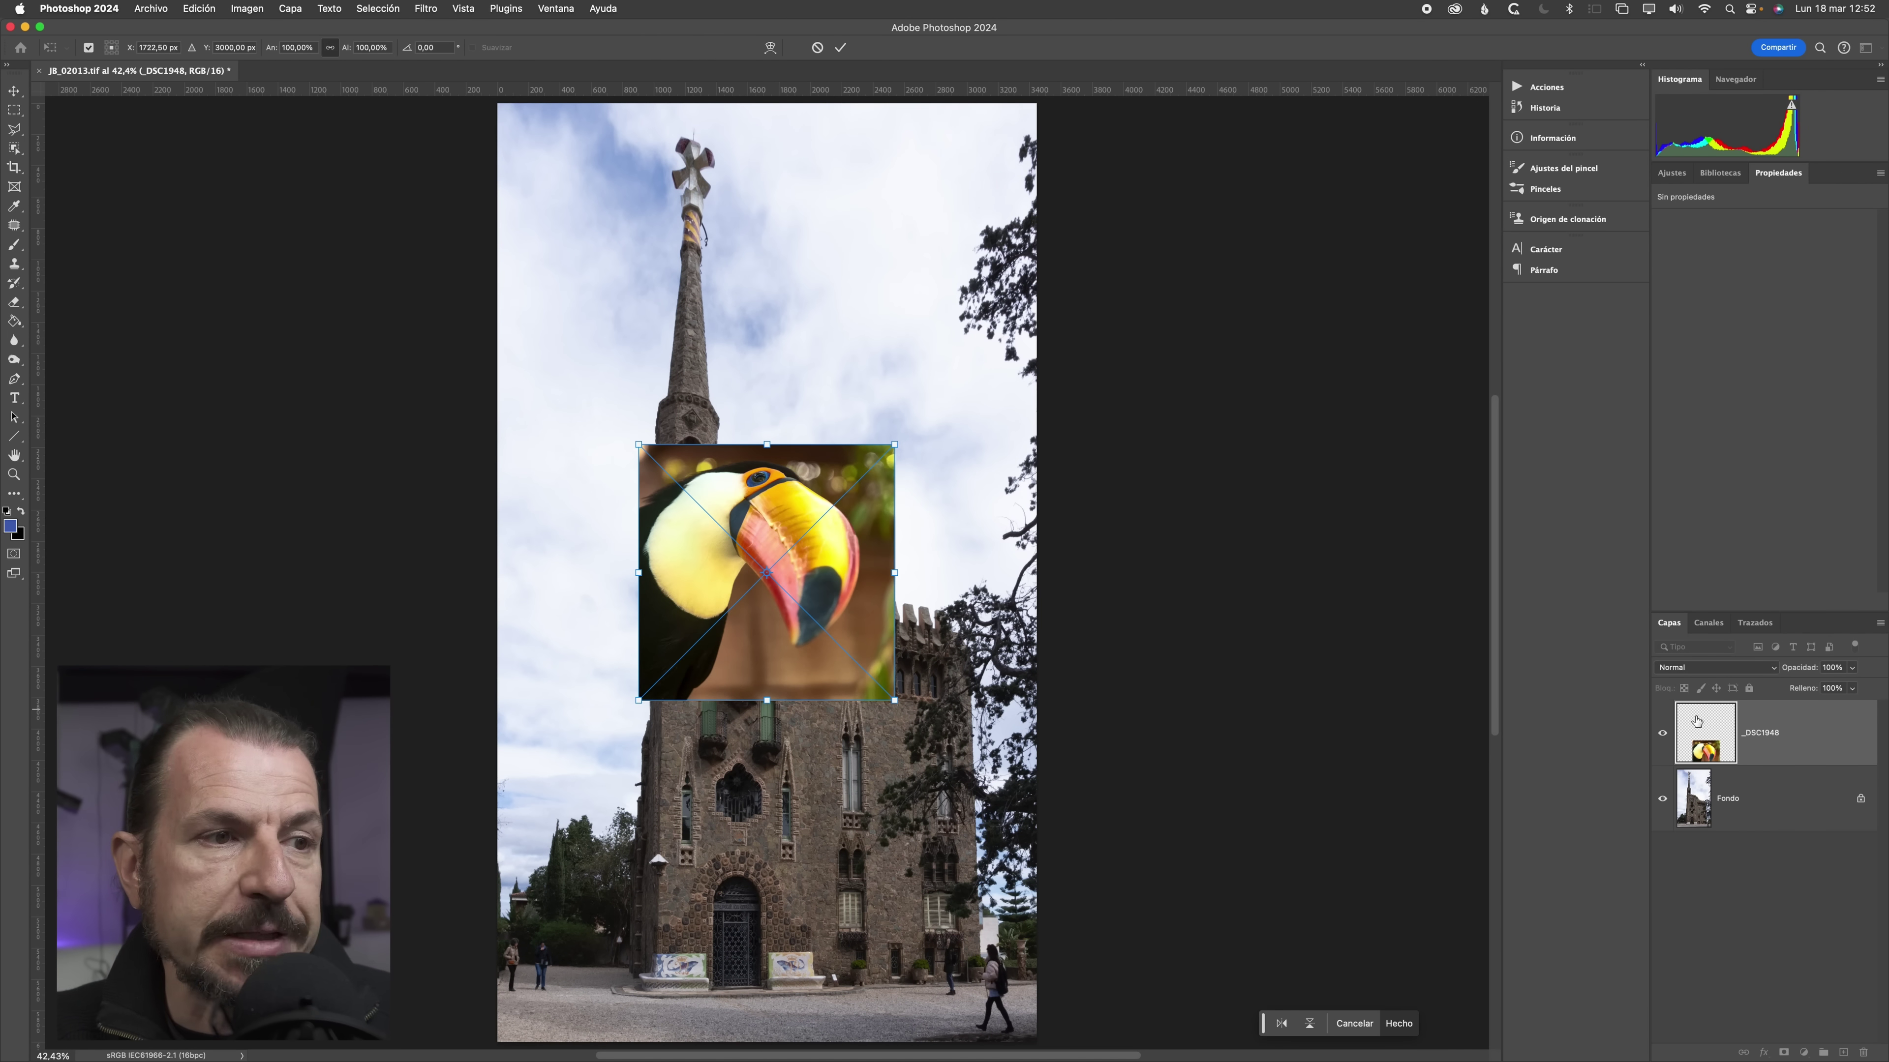
- Move the toucan to the lower-left corner, scale it to about 87%, and commit the placement
left_click_drag(861, 660, 728, 981)
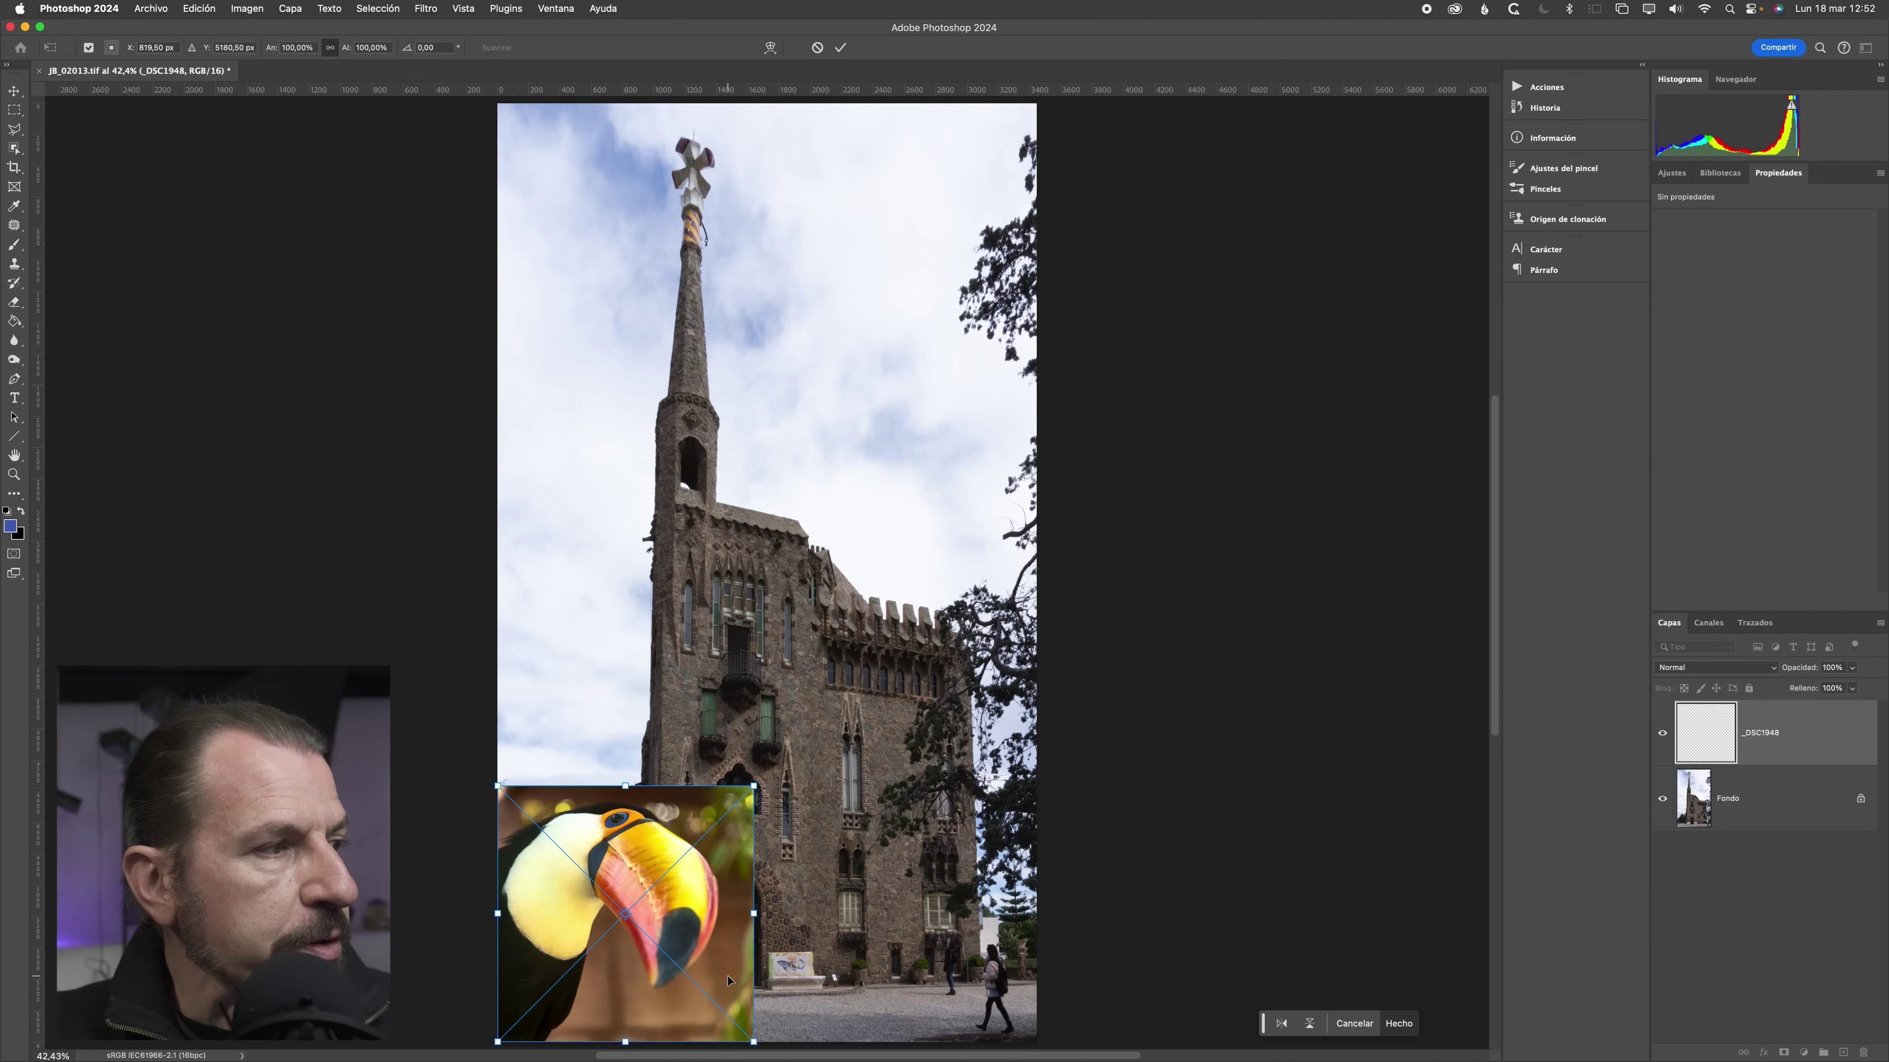
left_click_drag(754, 785, 728, 826)
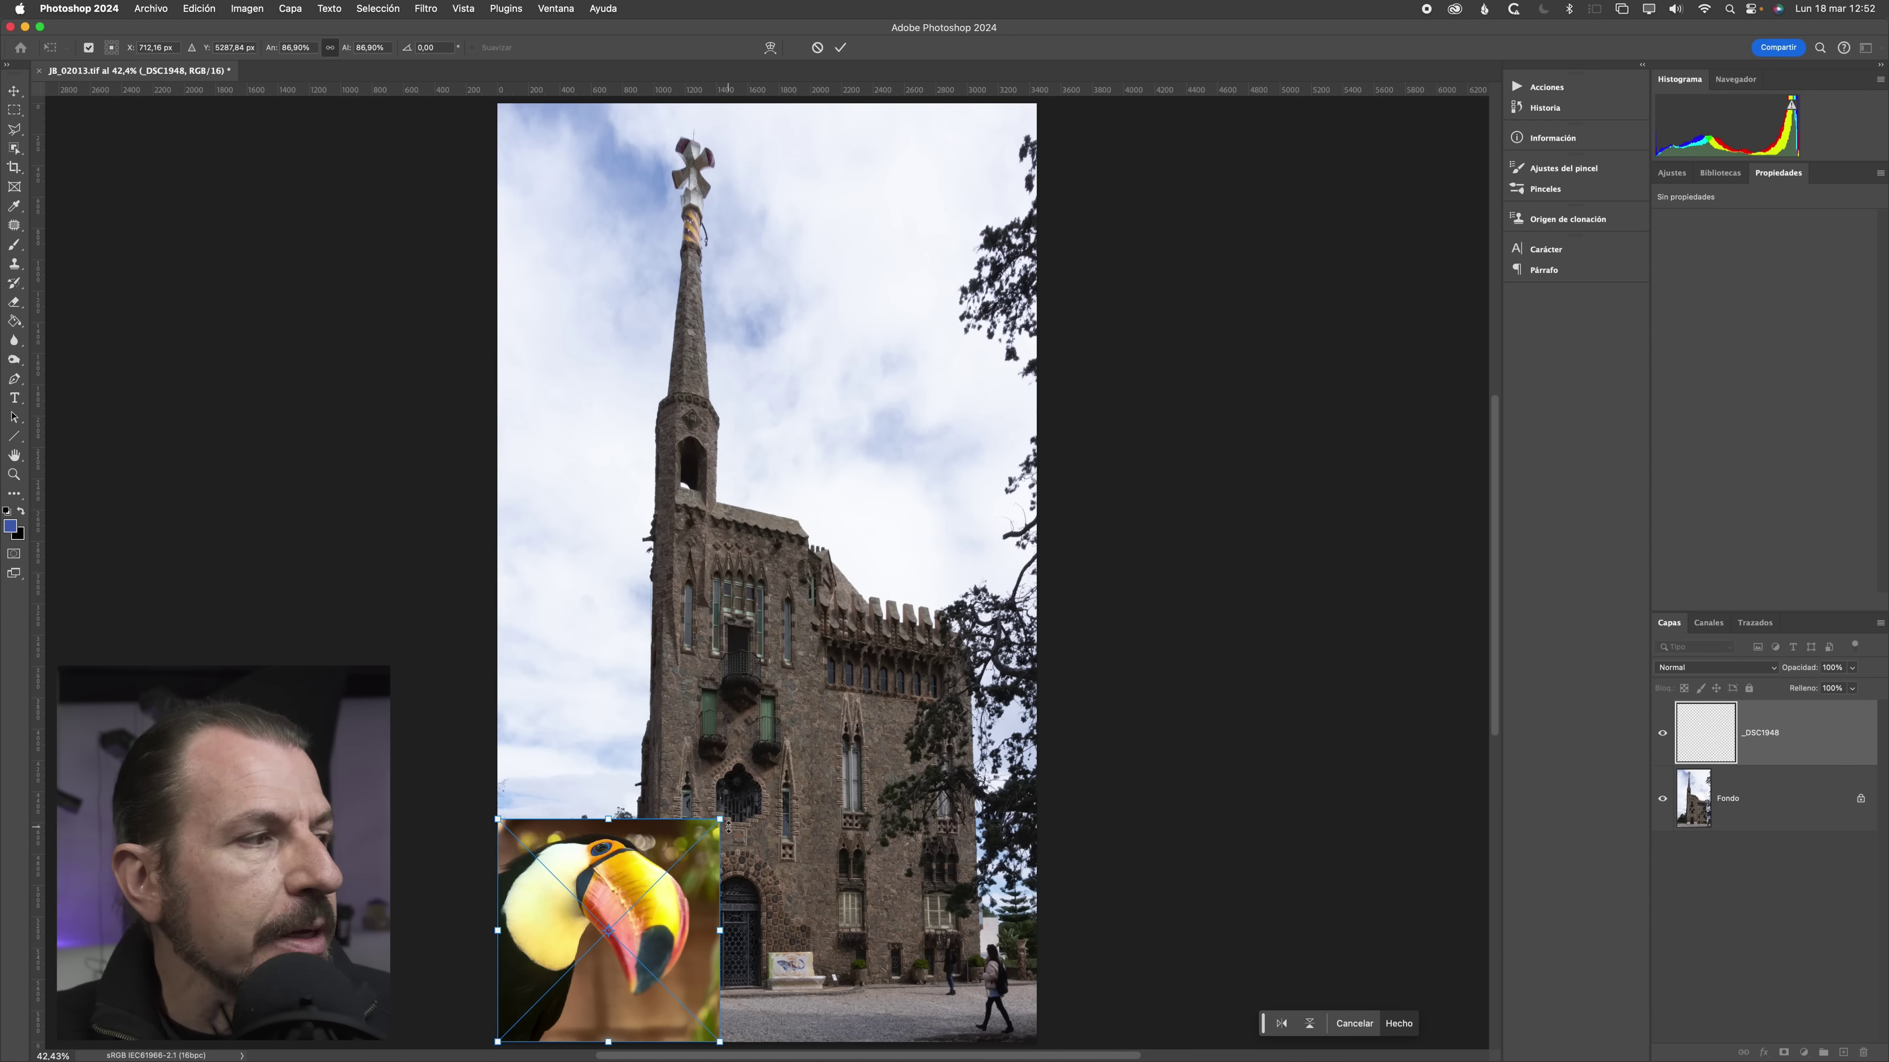
left_click(839, 49)
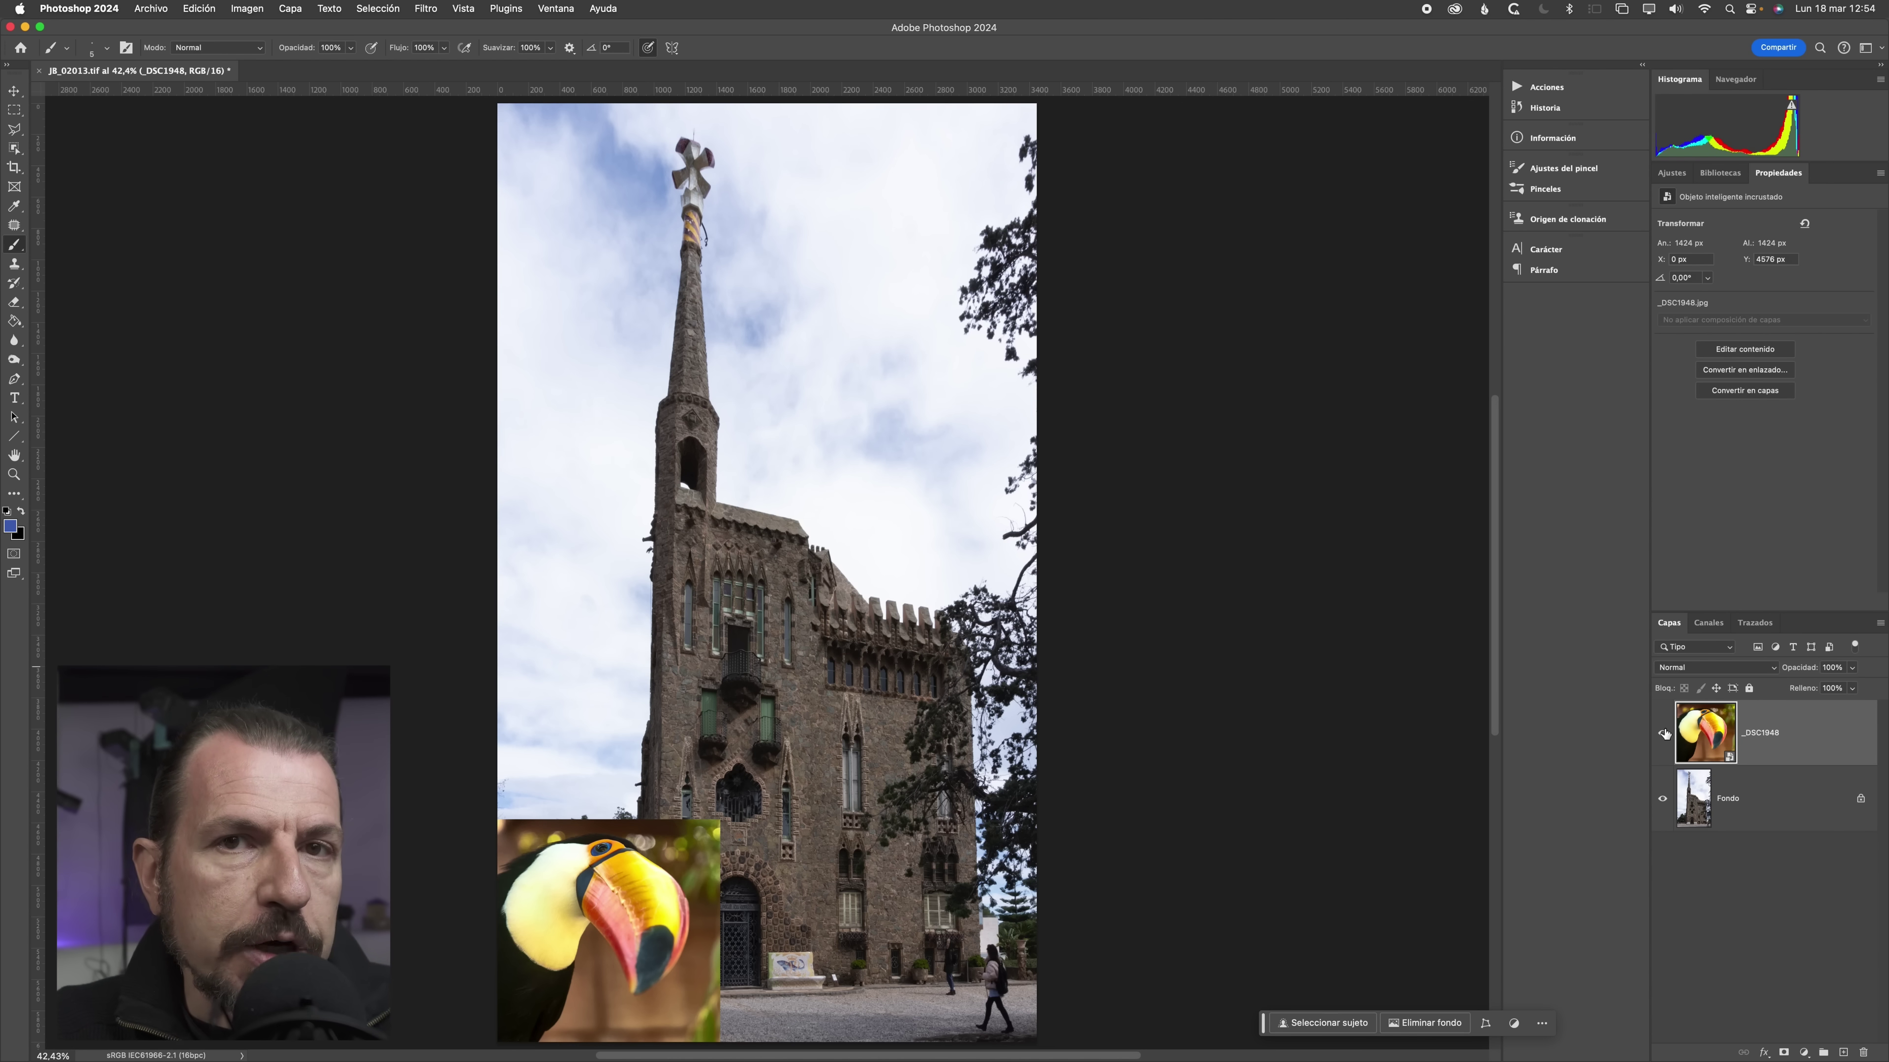
- Hide Fondo and remove the toucan photo's background with Eliminar fondo
left_click(1663, 800)
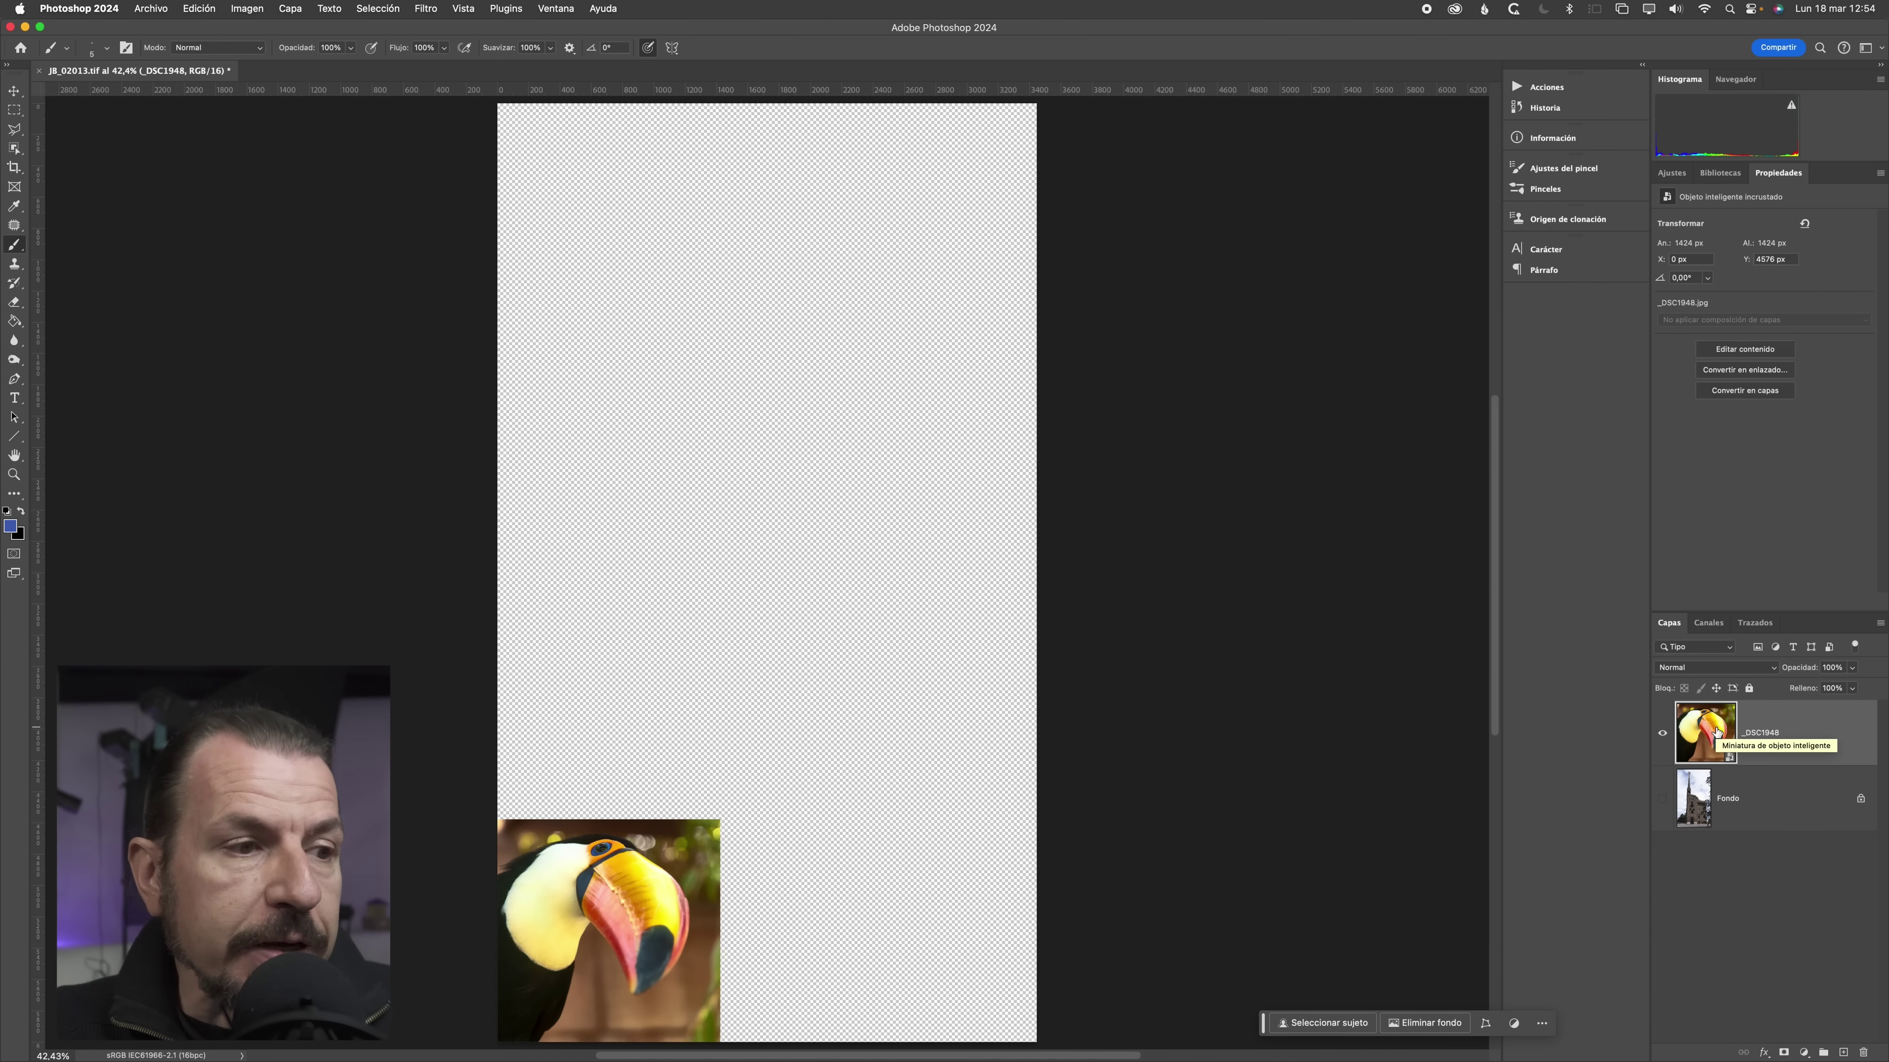
left_click(1363, 1025)
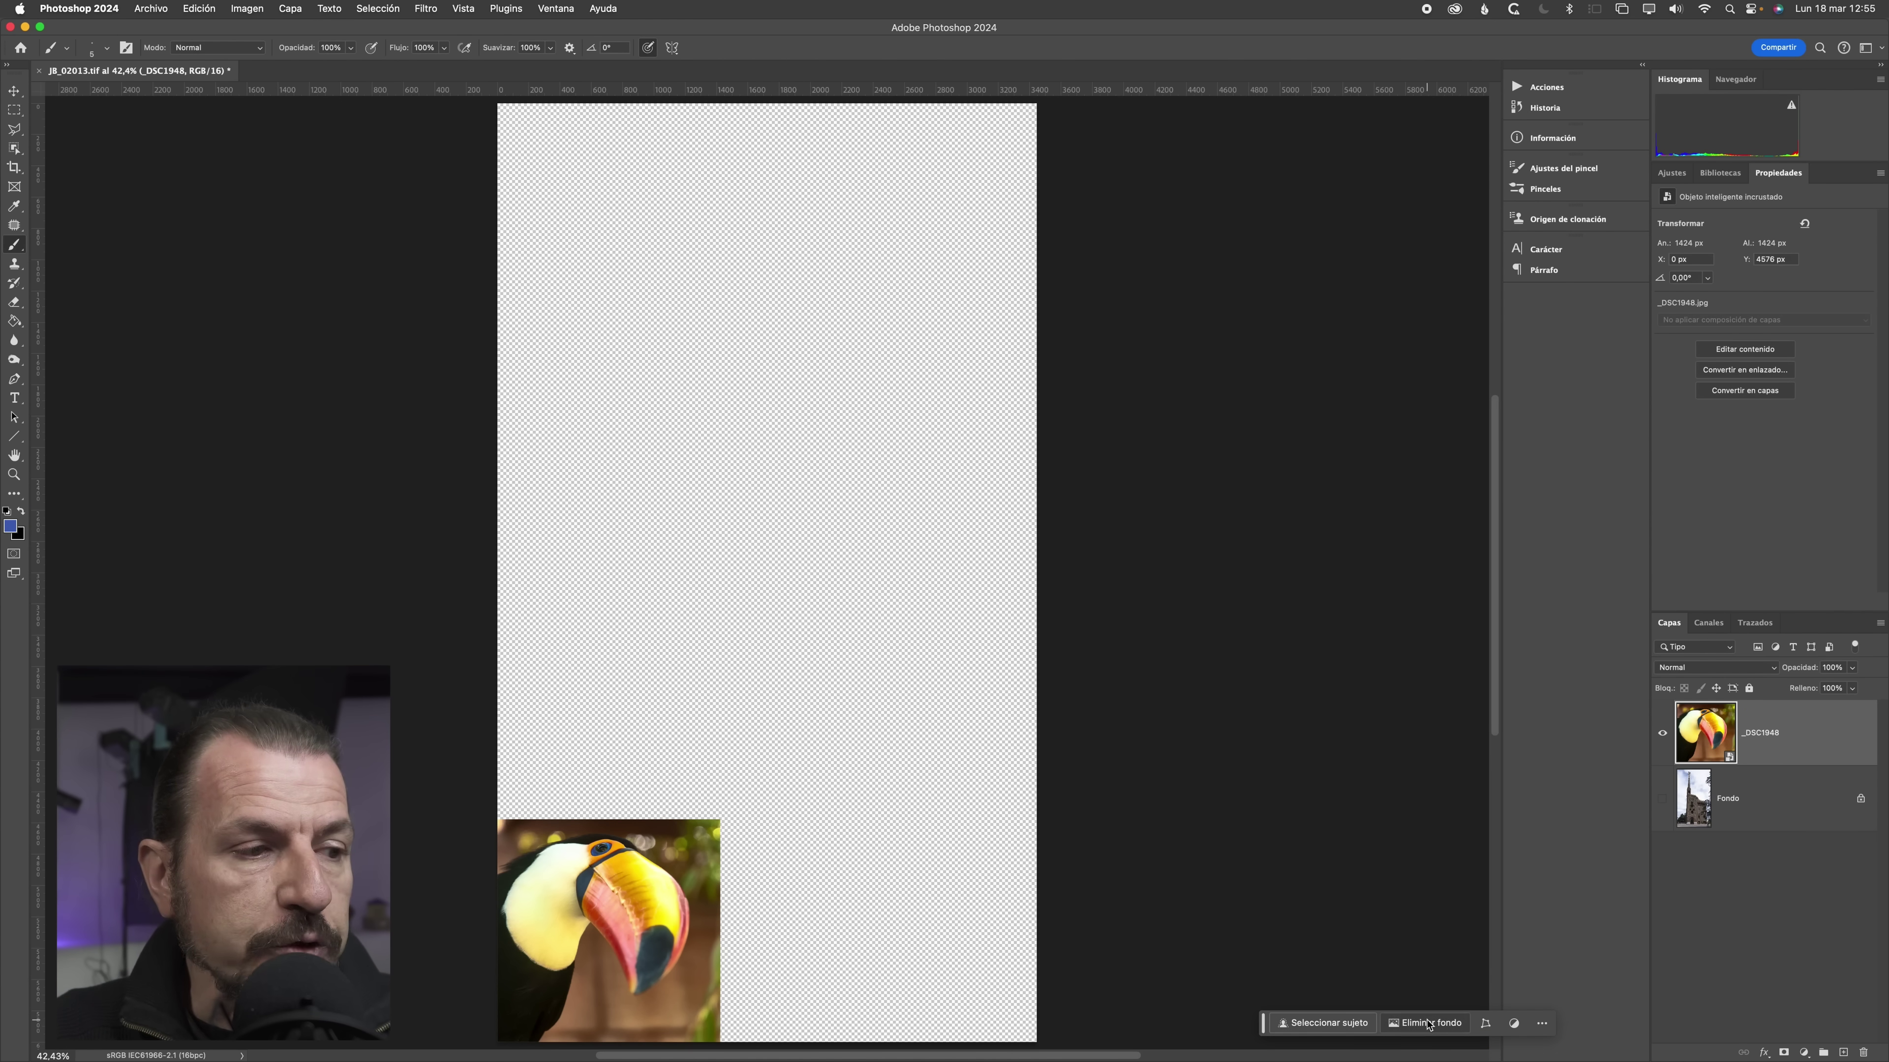
left_click(1433, 1026)
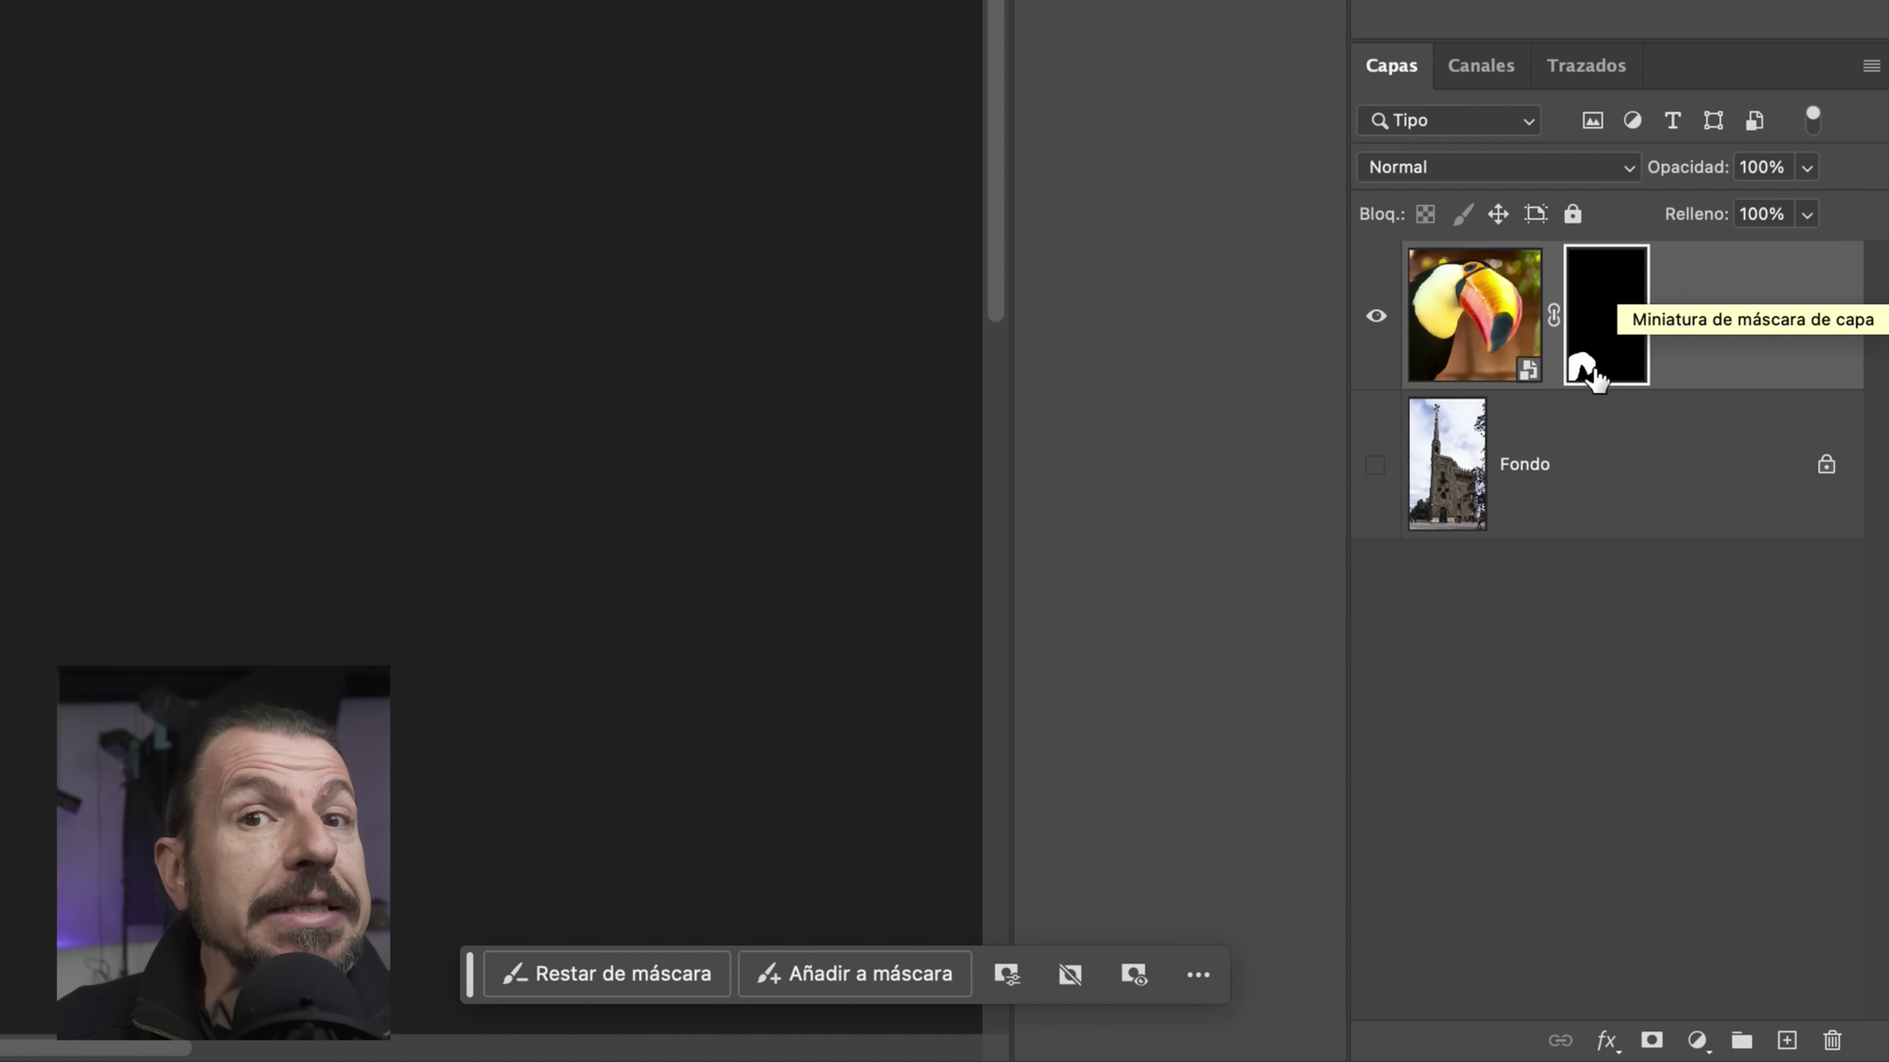
- Inspect the toucan's new layer mask on its own, then show Fondo again
left_click(1636, 342)
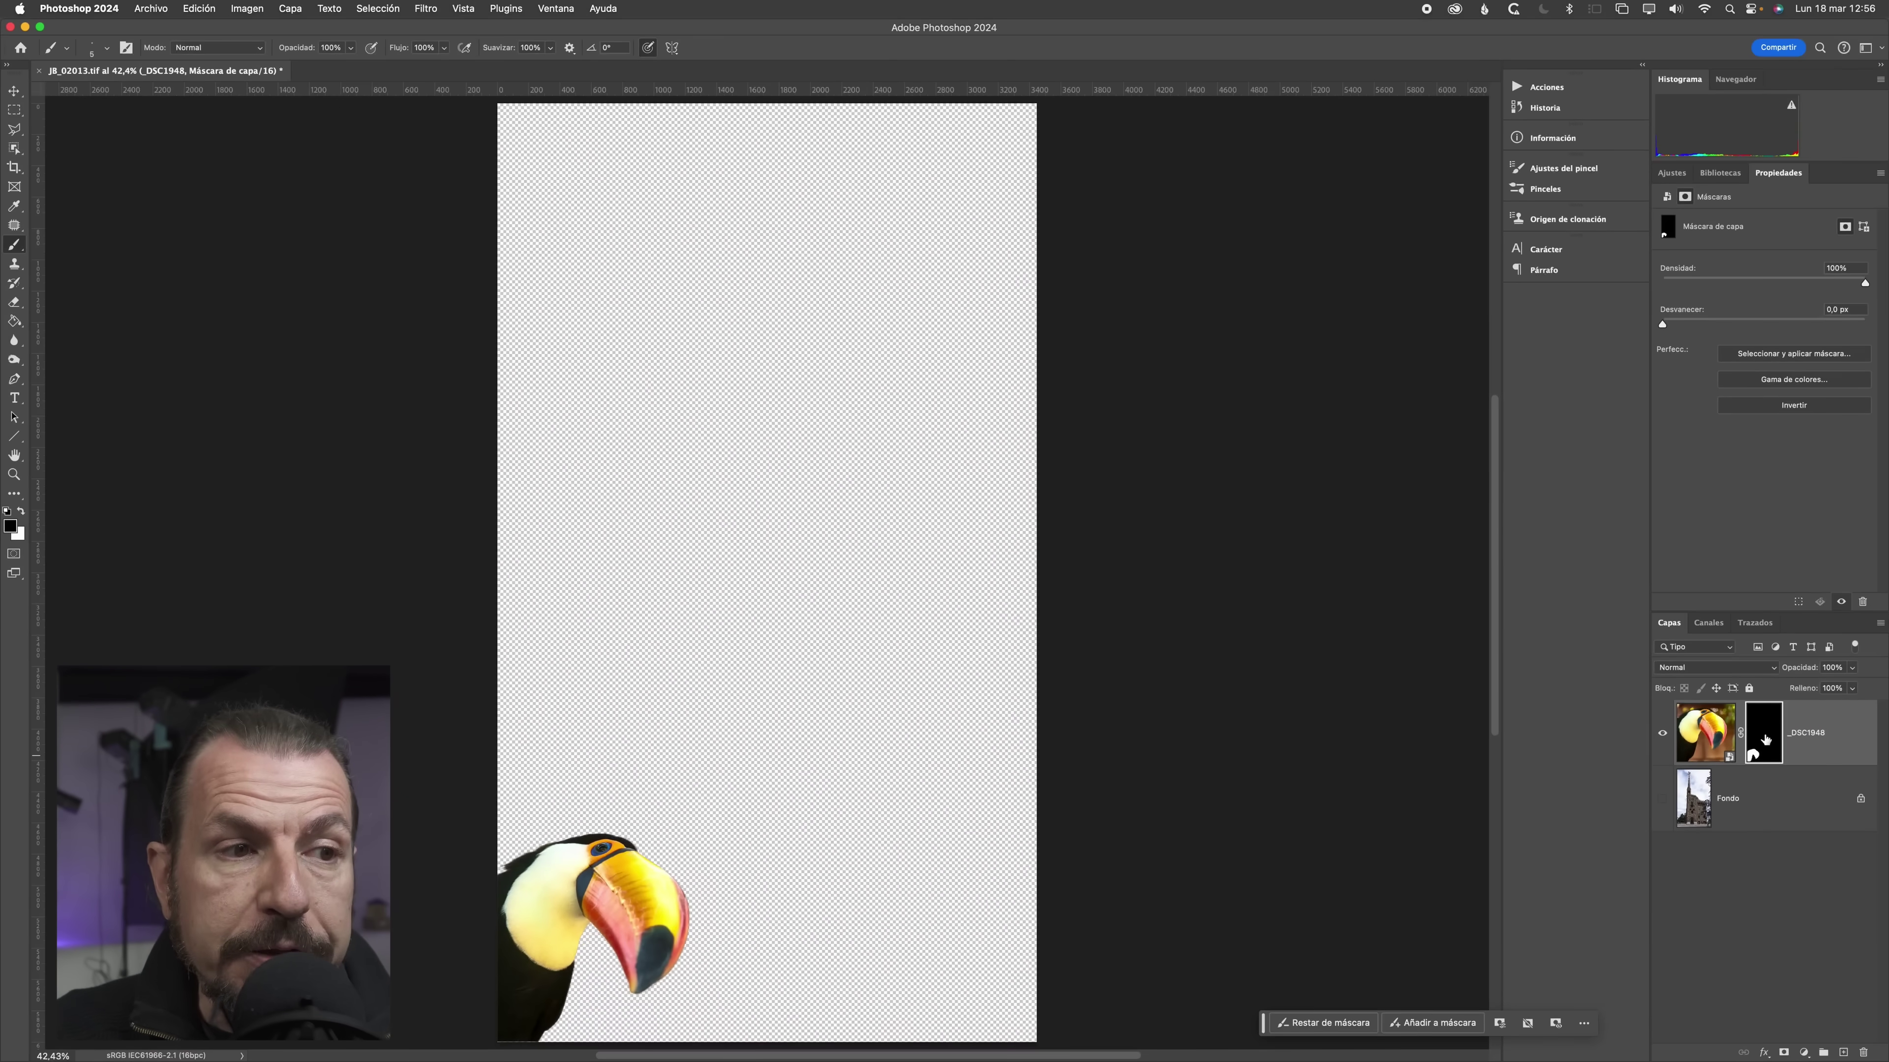
left_click(1765, 739, "alt")
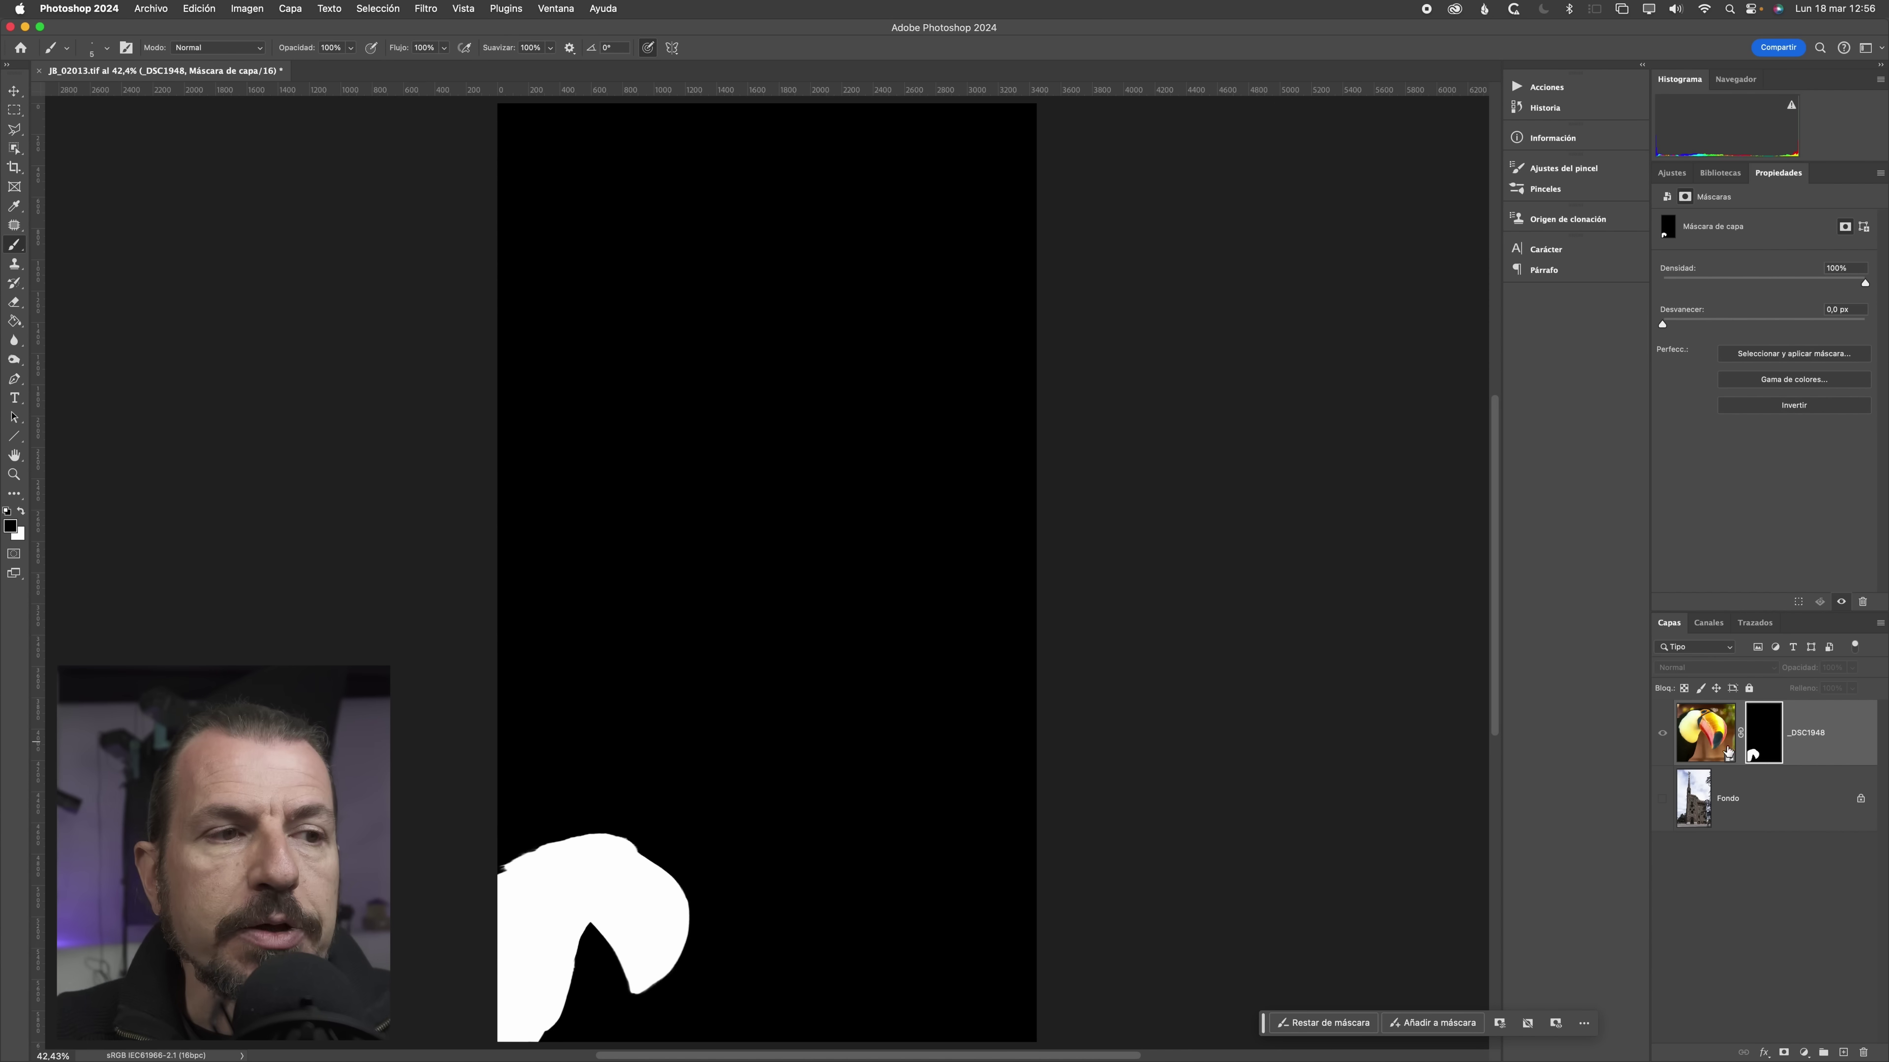
left_click(1703, 731)
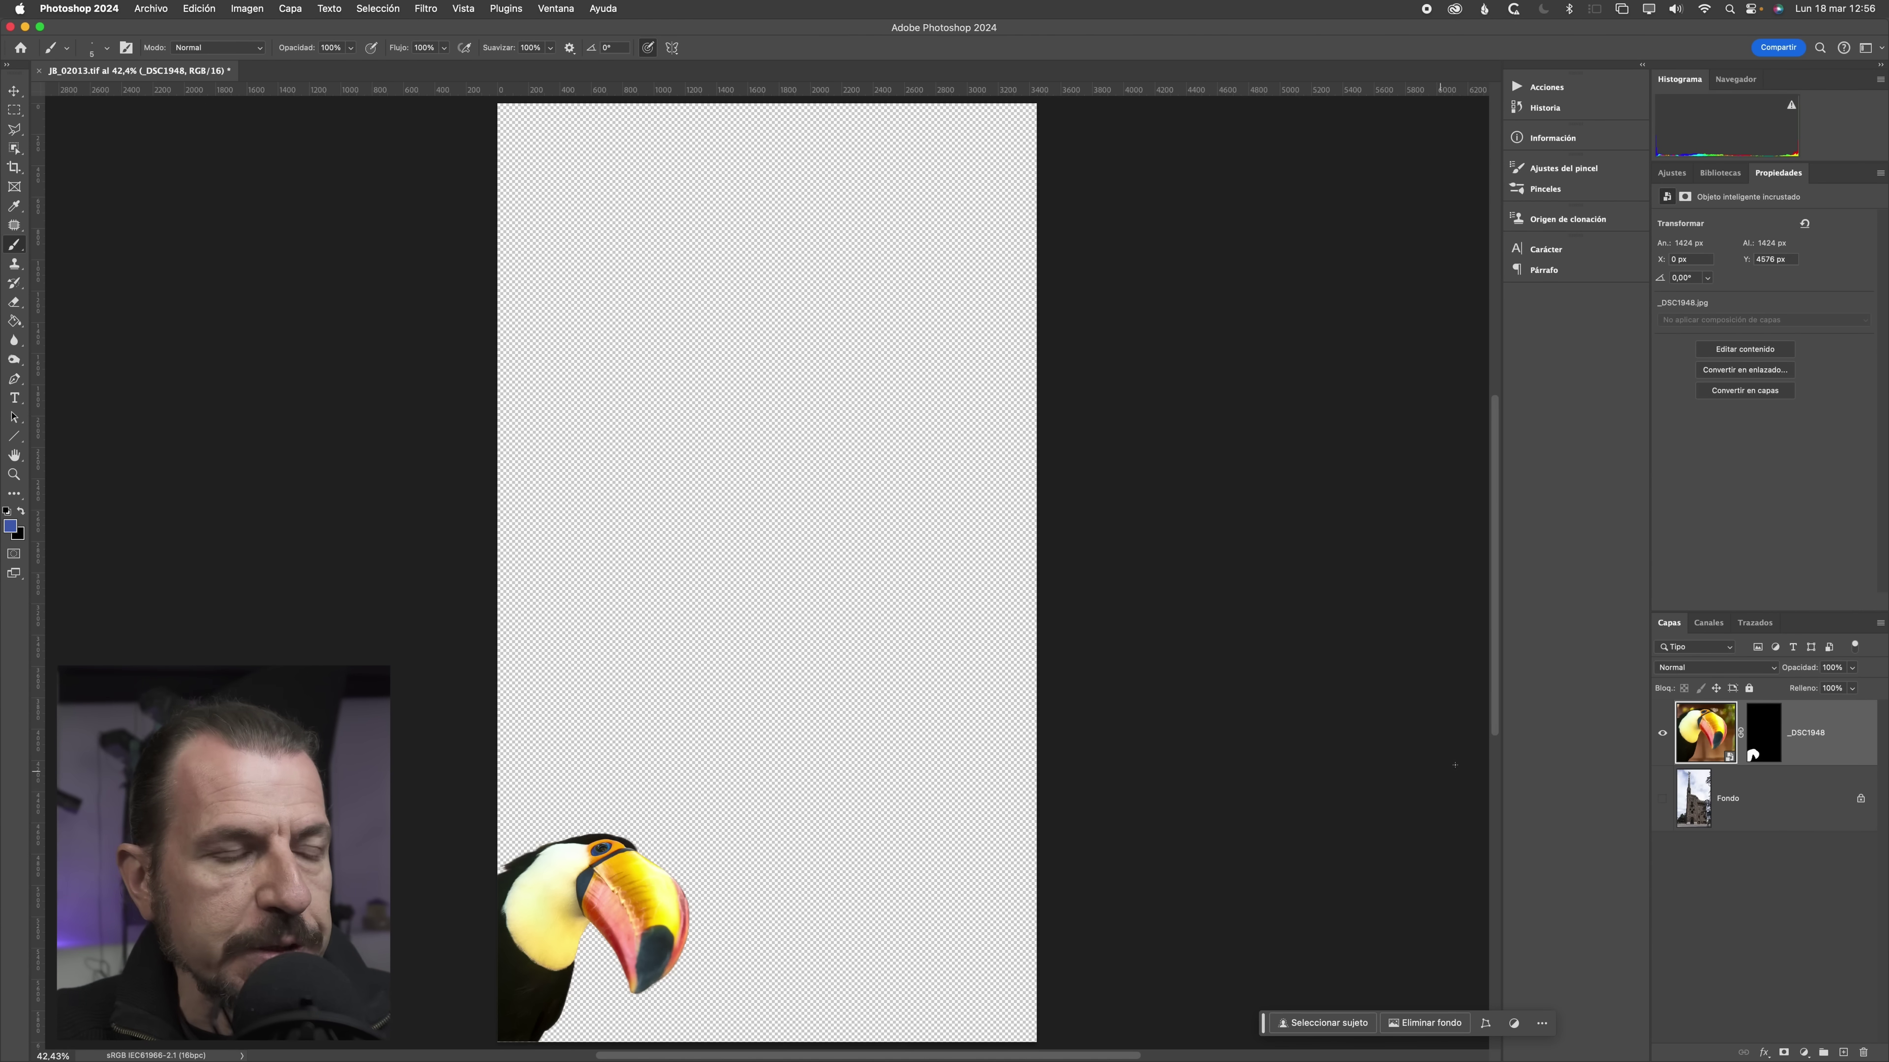
left_click(1662, 800)
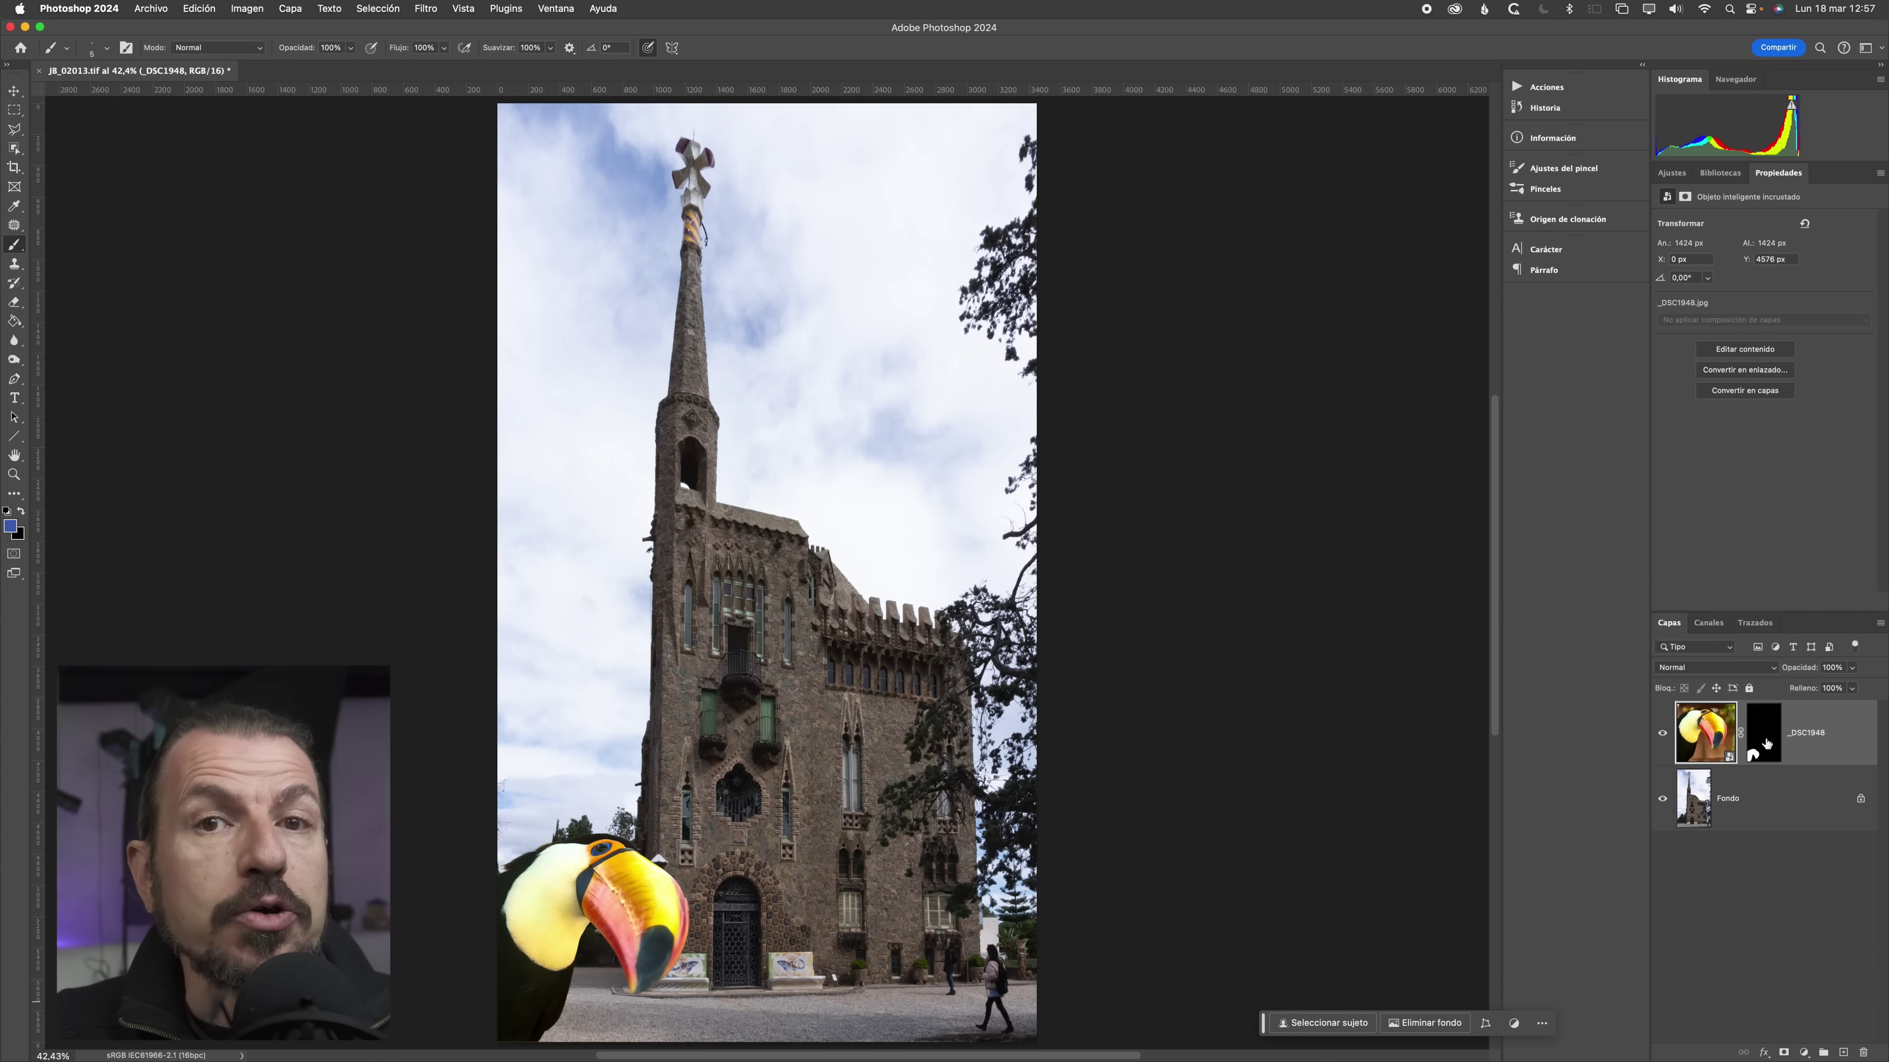
- Target the toucan's mask, zoom in on the beak, and make white the foreground colour
left_click(1764, 736)
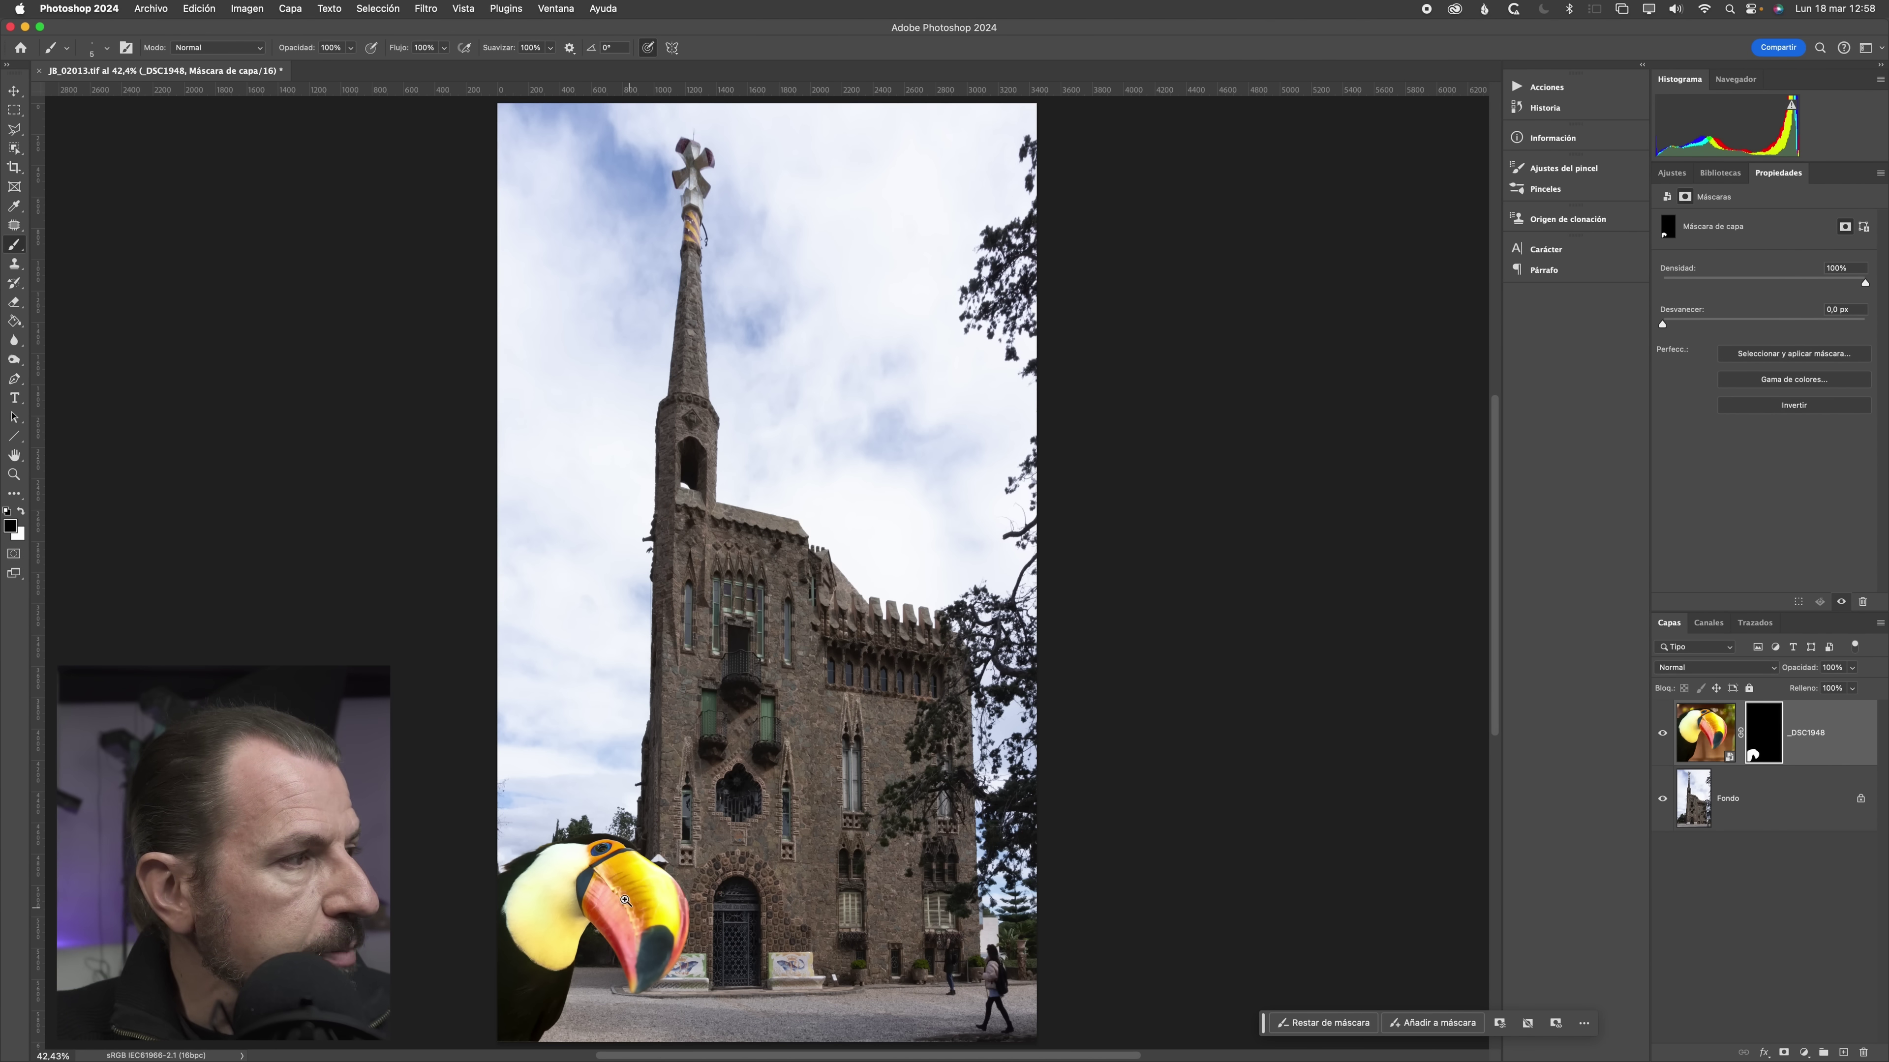
mouse_move(625, 900)
left_mouse_down()
mouse_move(910, 460)
mouse_move(988, 467)
left_mouse_up()
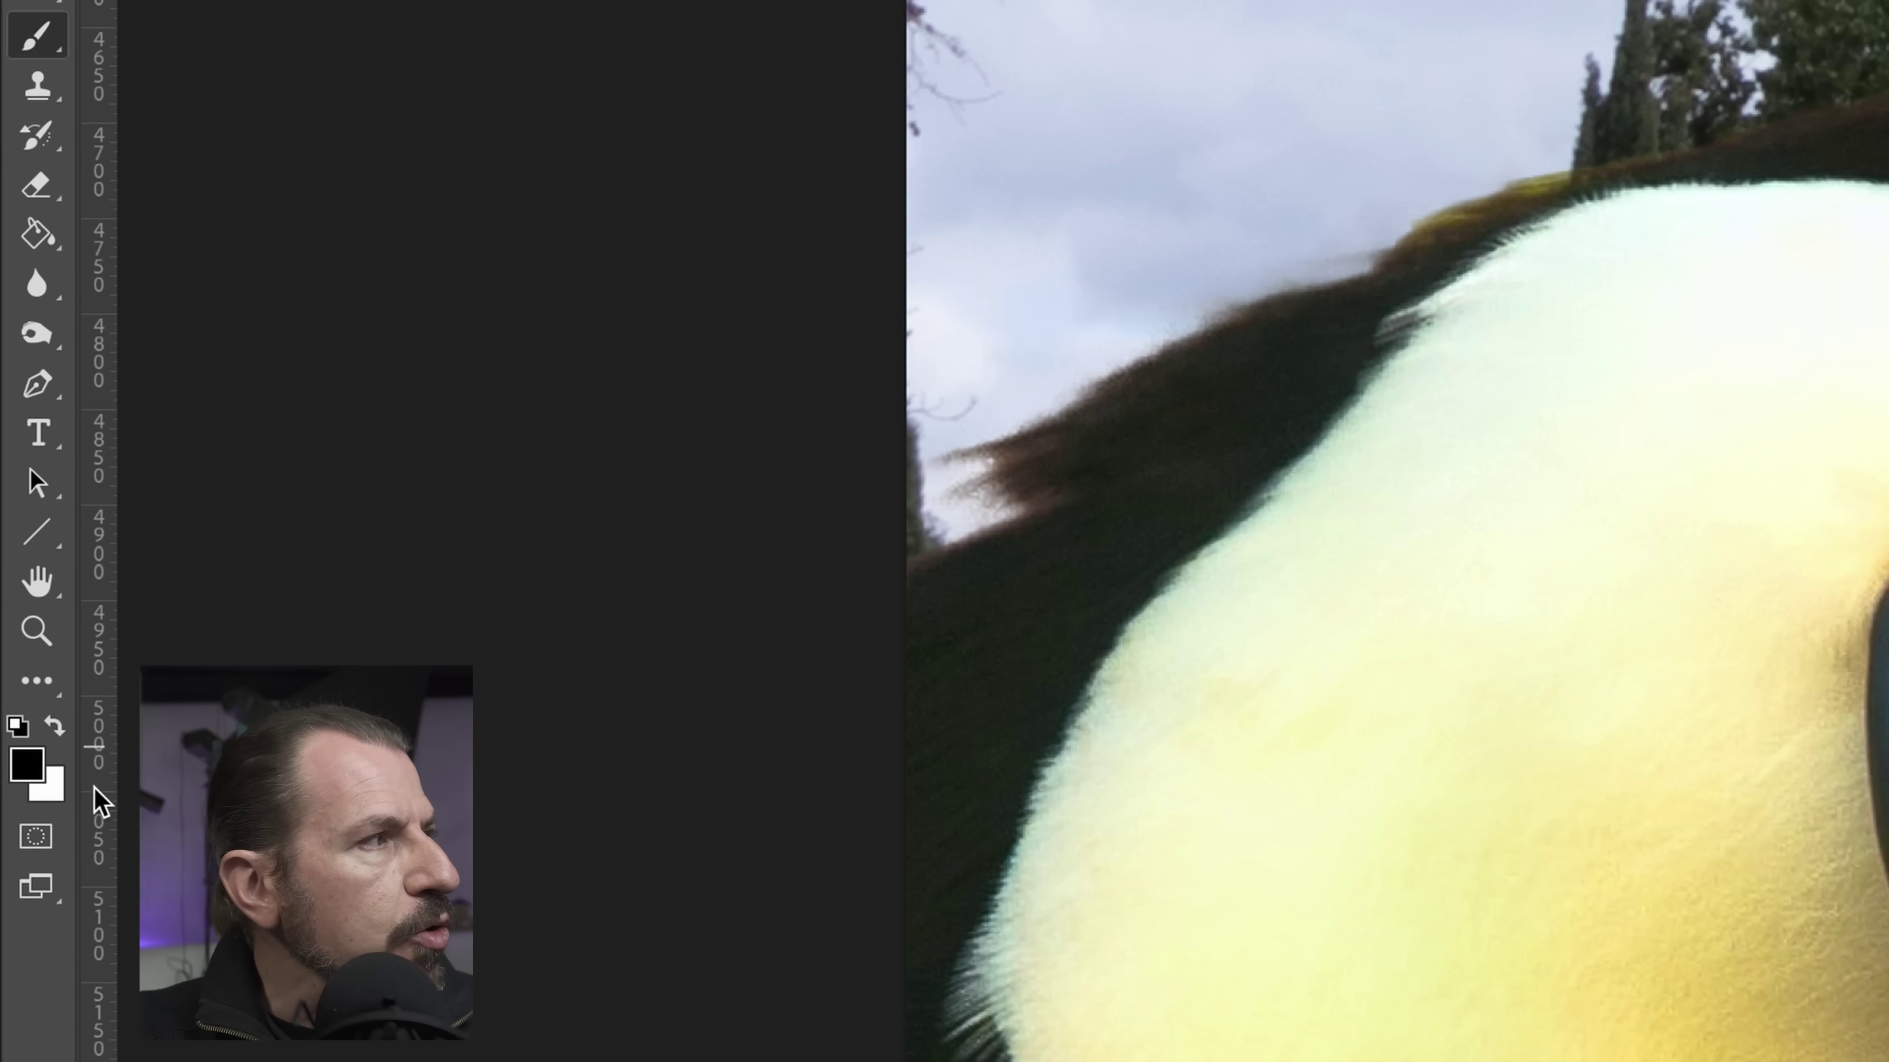
left_click(55, 728)
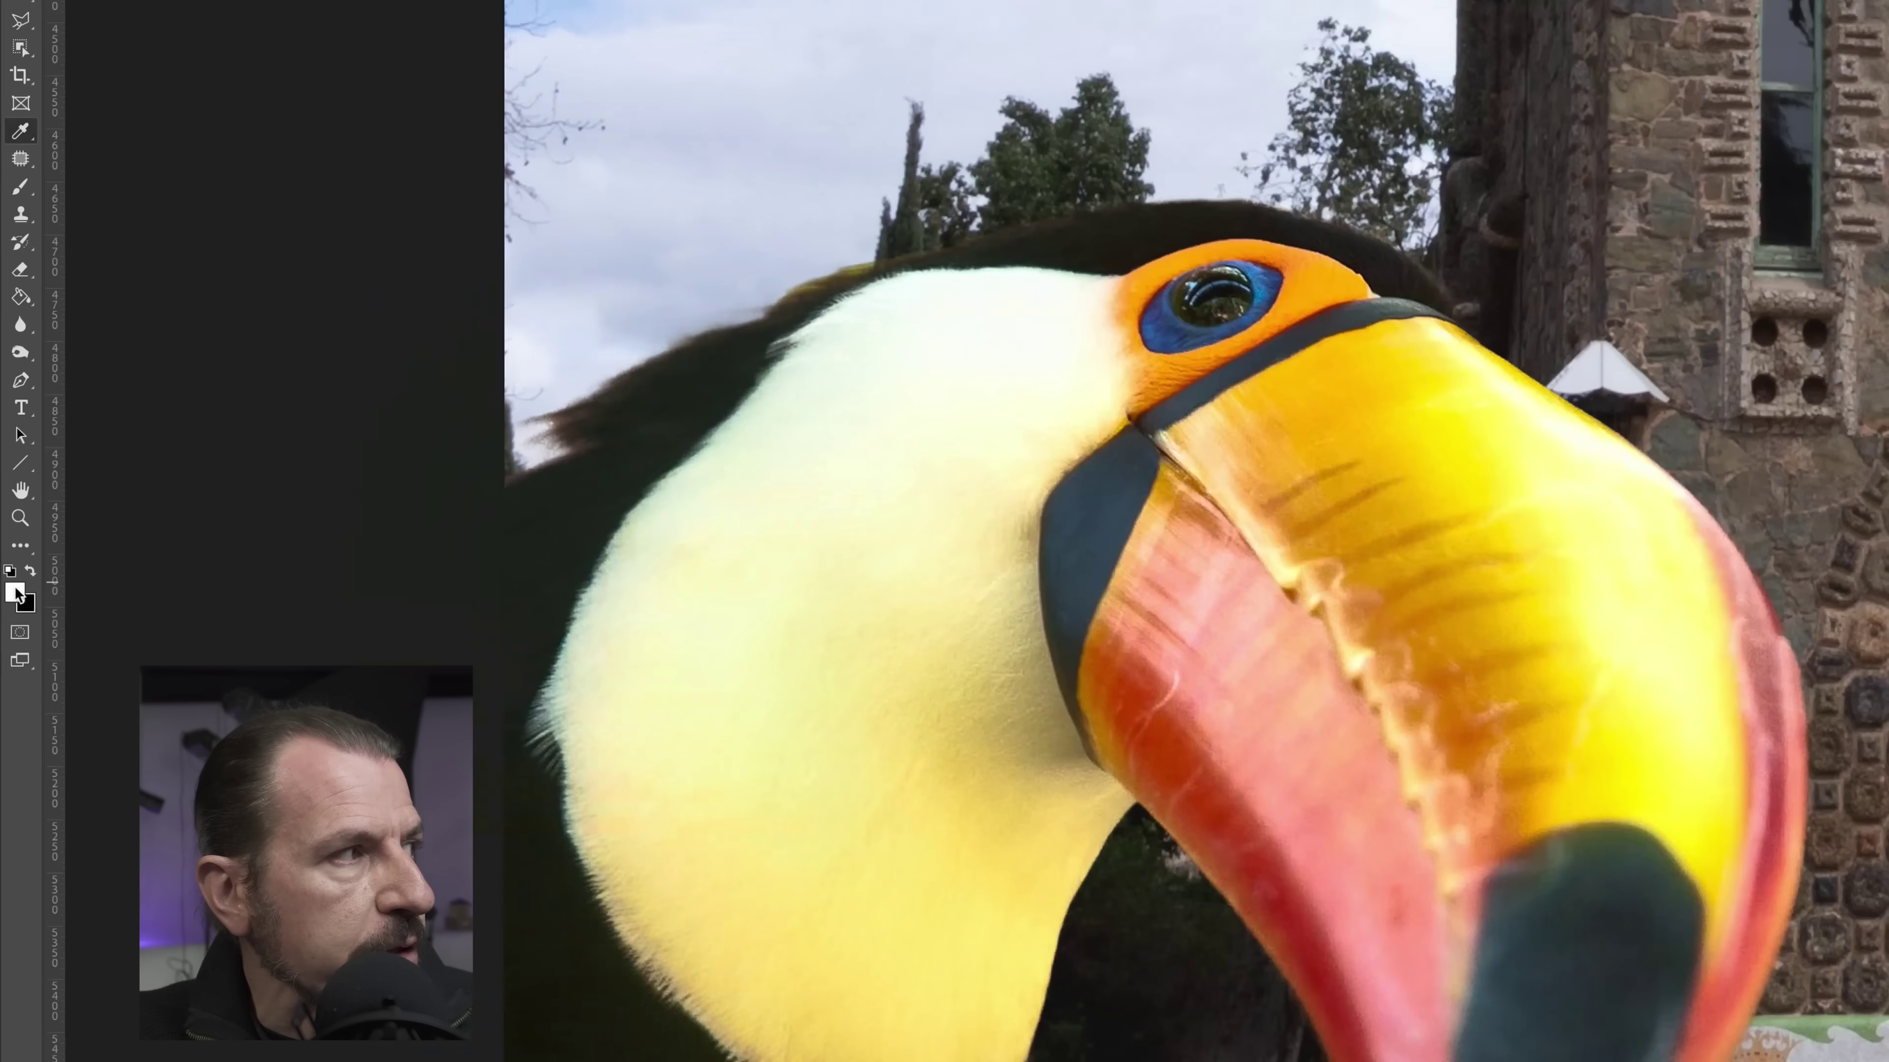
- Set the foreground colour to black in the colour picker
left_click(16, 593)
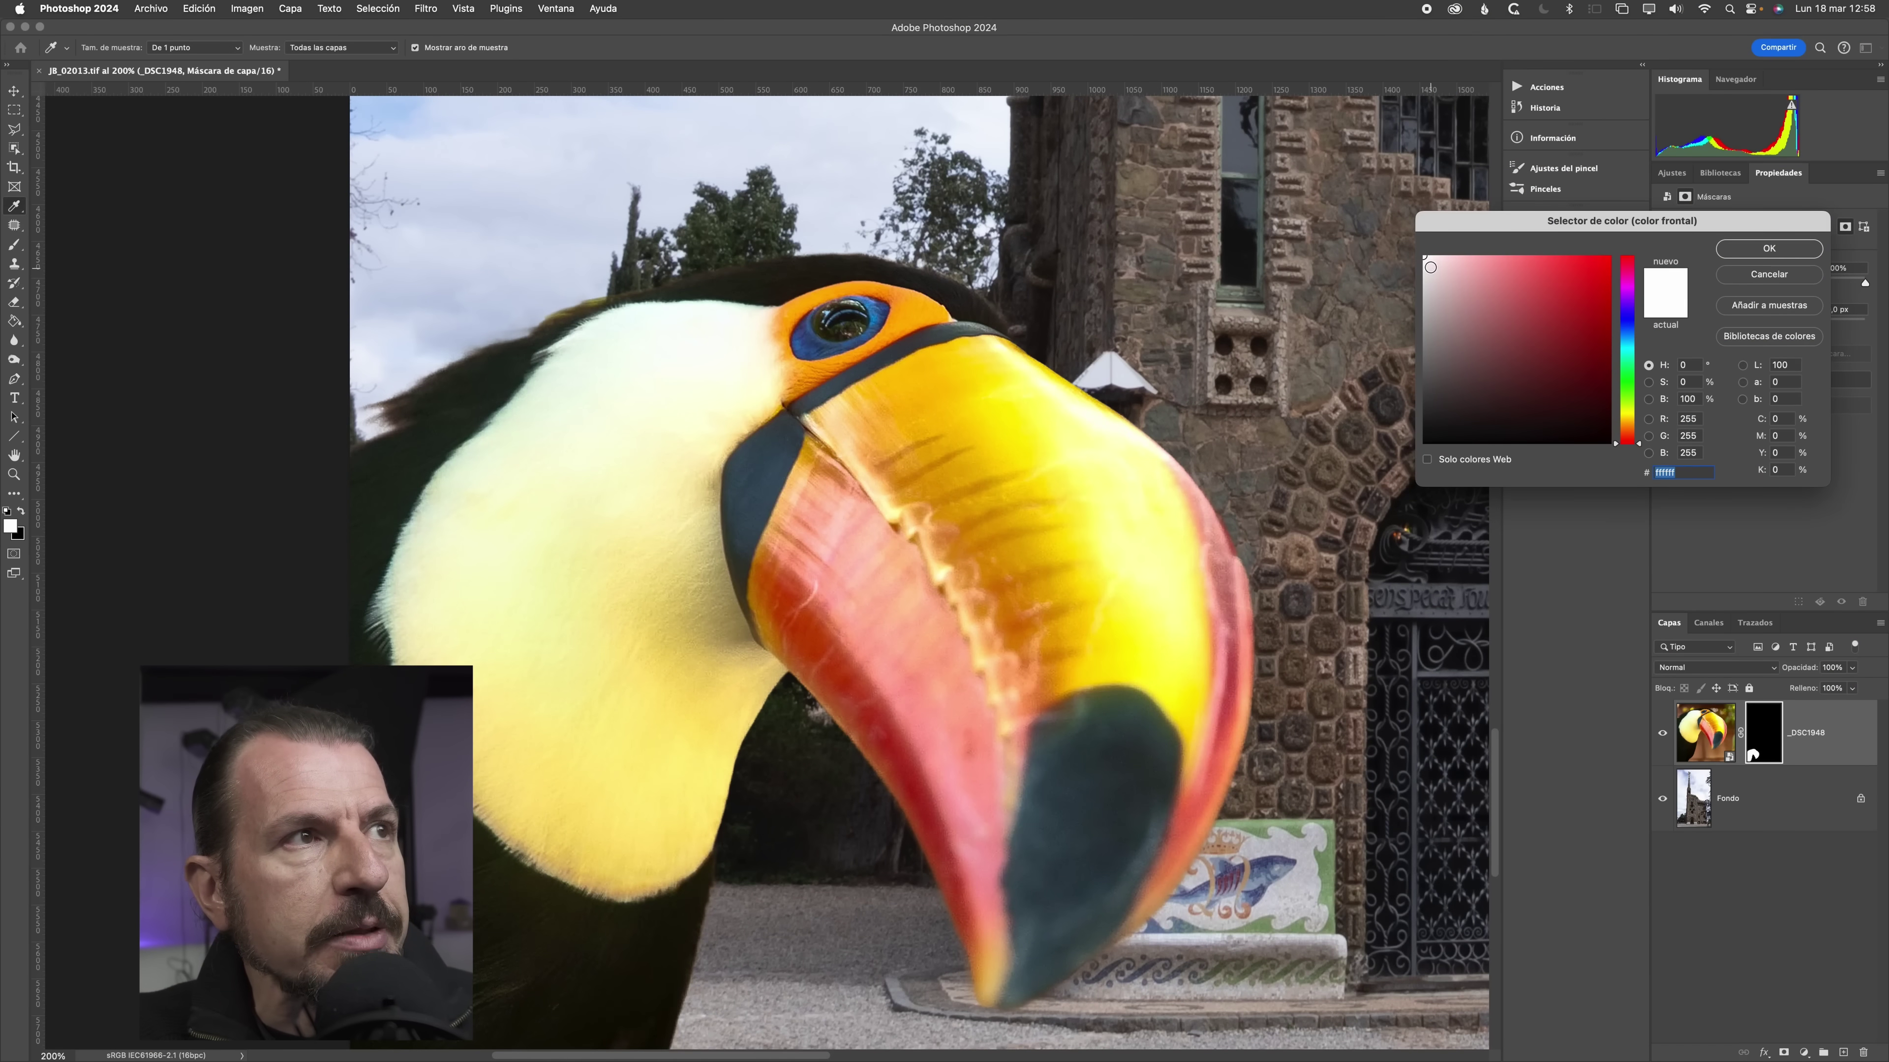
mouse_move(1430, 266)
left_mouse_down()
mouse_move(1495, 318)
mouse_move(1402, 241)
left_mouse_up()
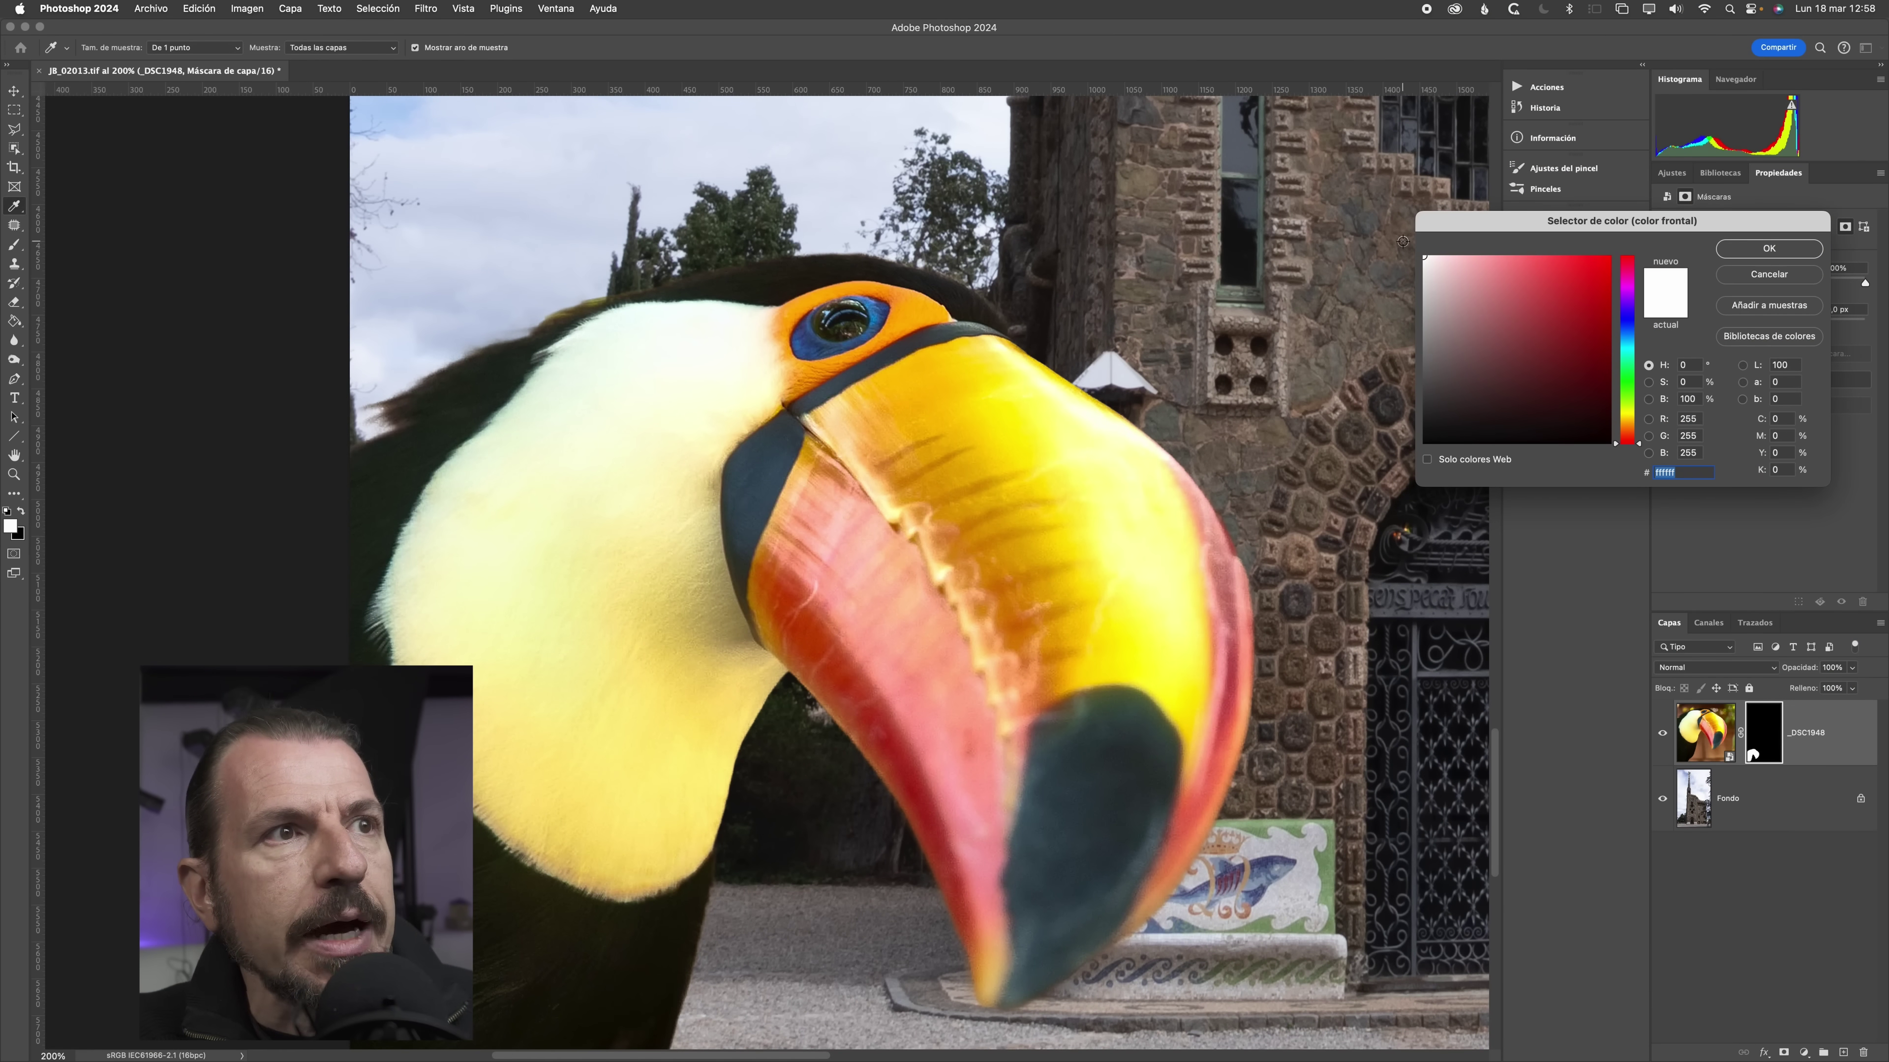
left_click_drag(1439, 346, 1424, 450)
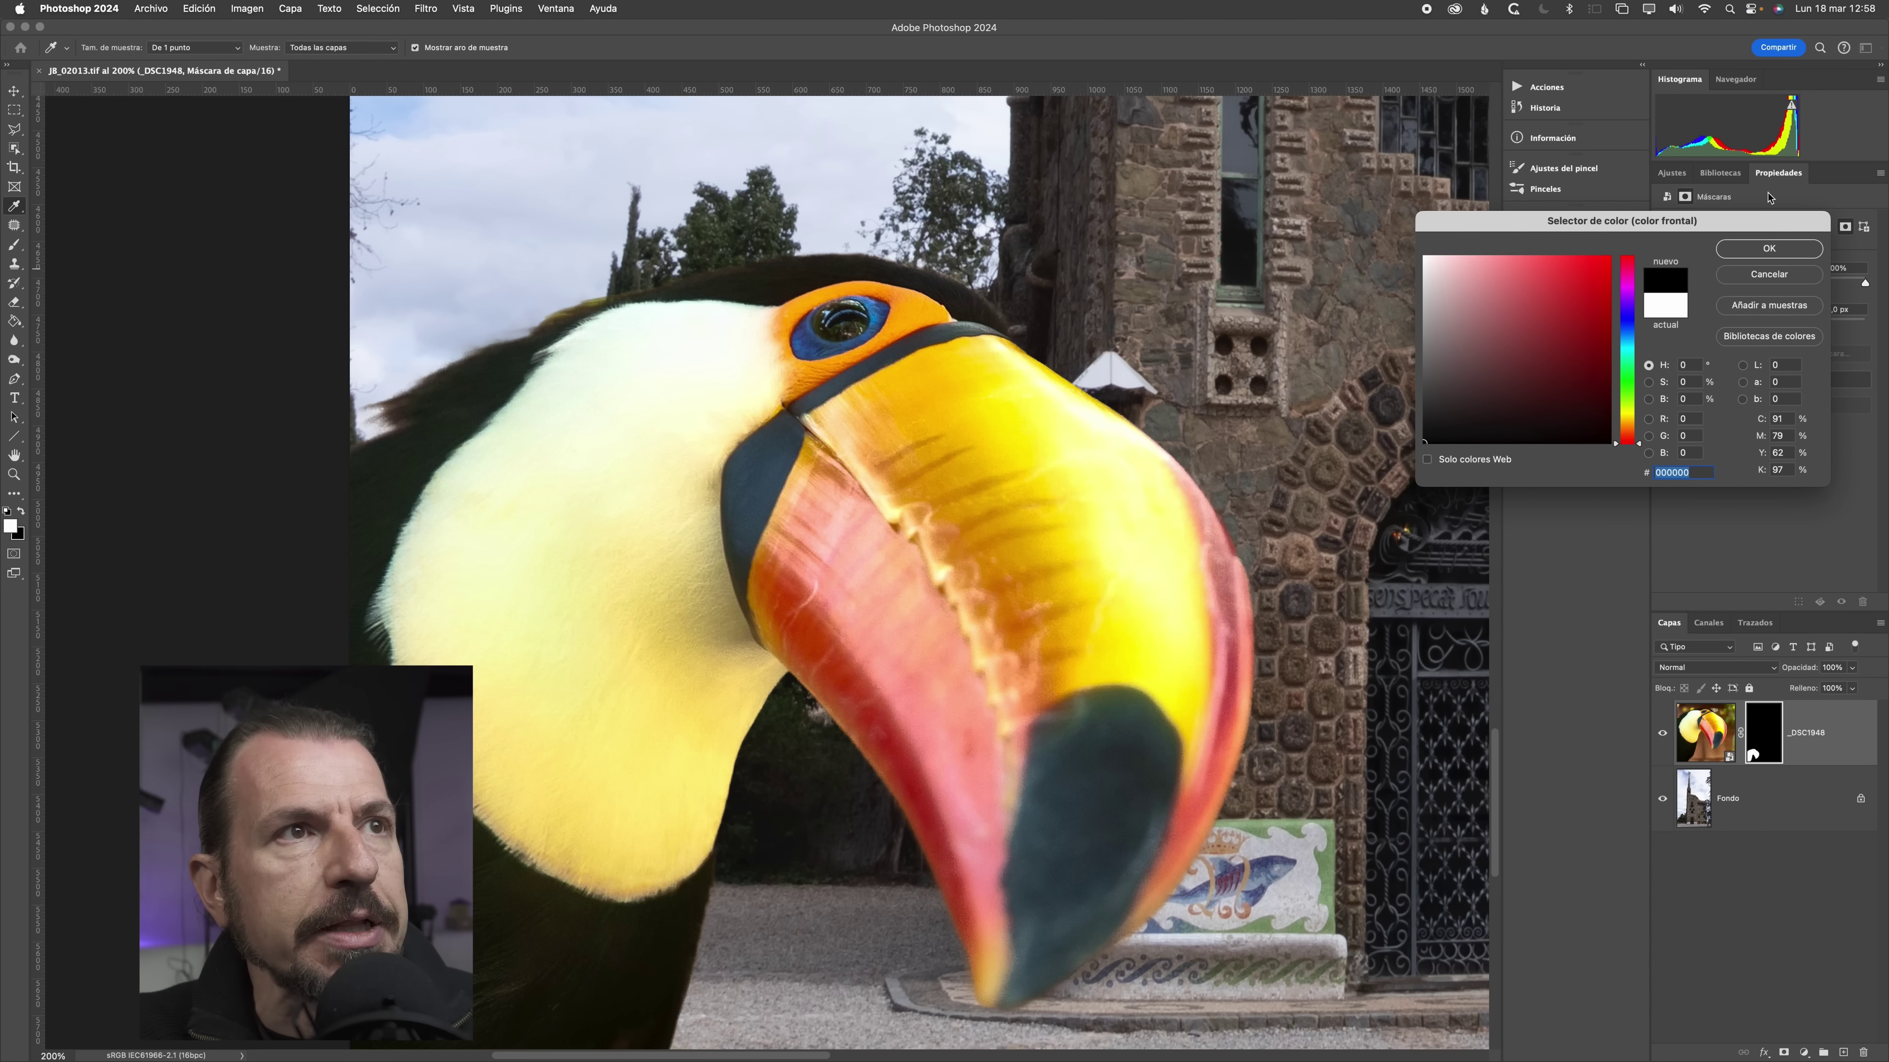
left_click(1748, 266)
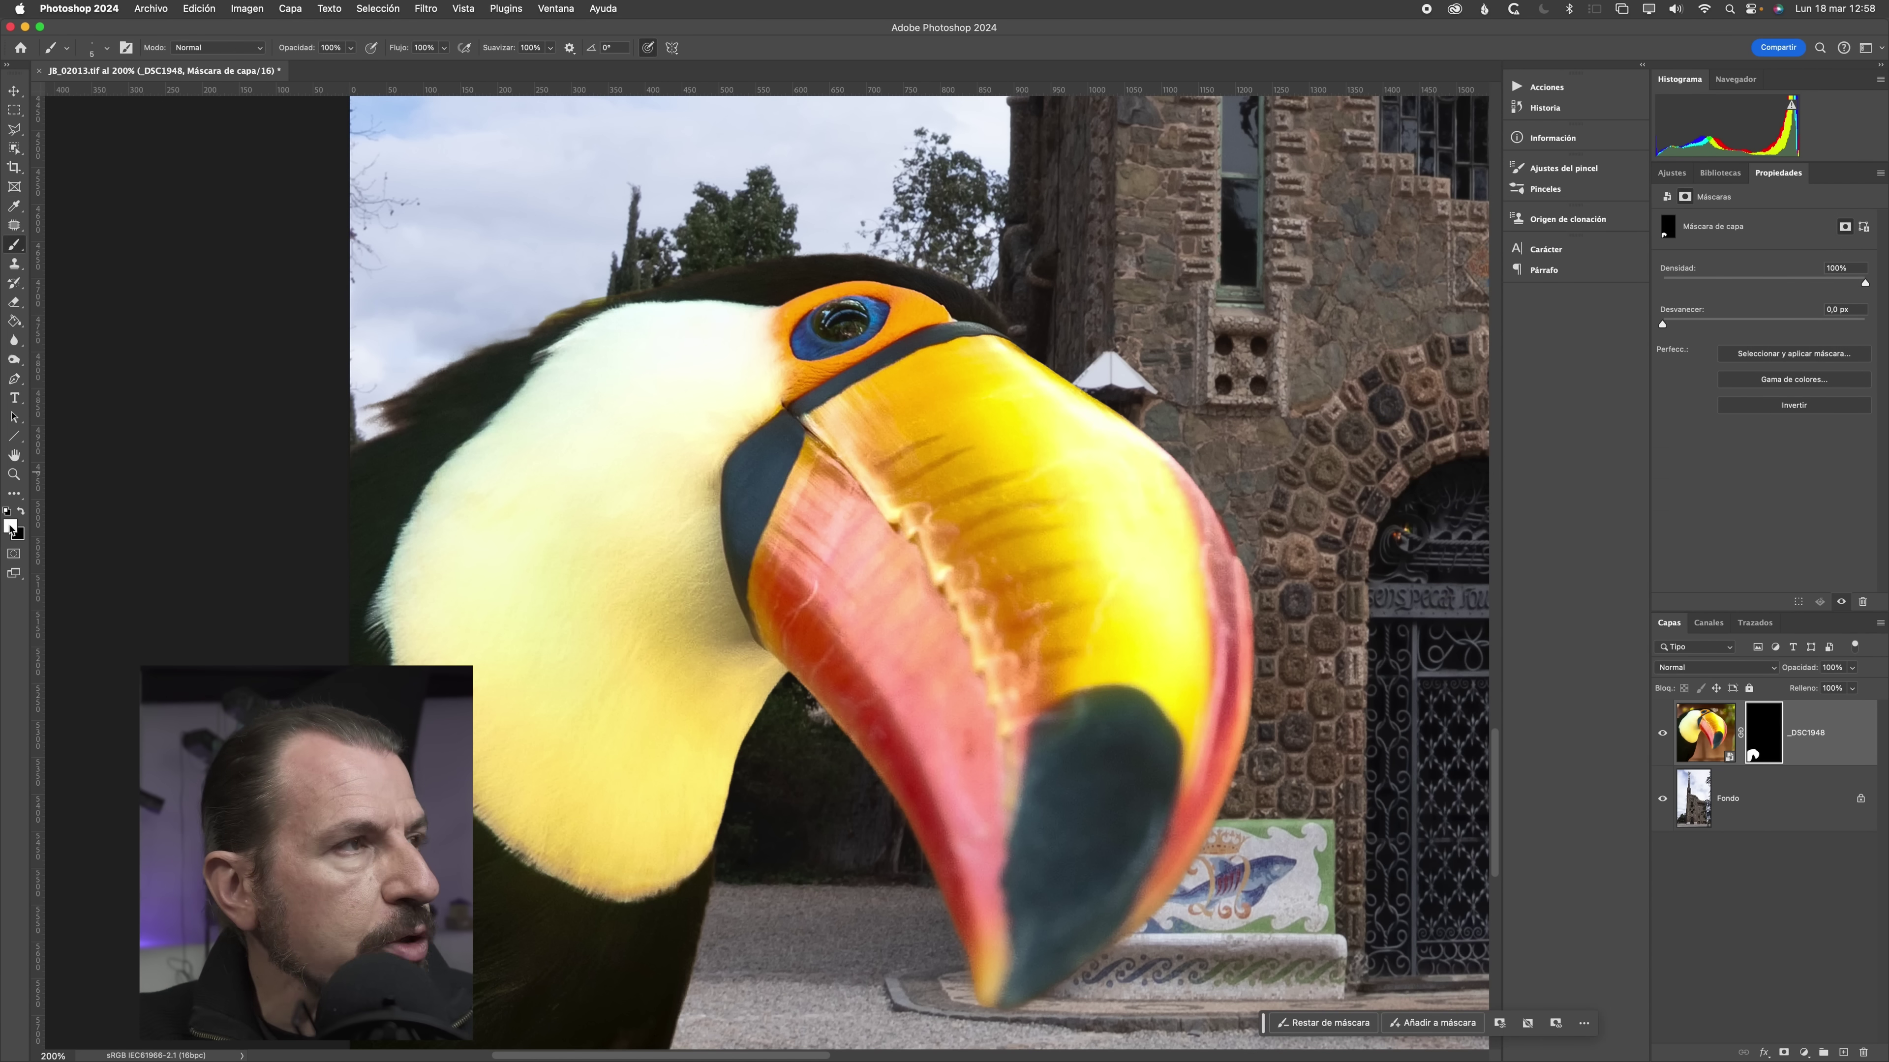
- Paint black on the mask above and beside the beak with a 30 px brush
left_click_drag(1290, 194, 992, 302)
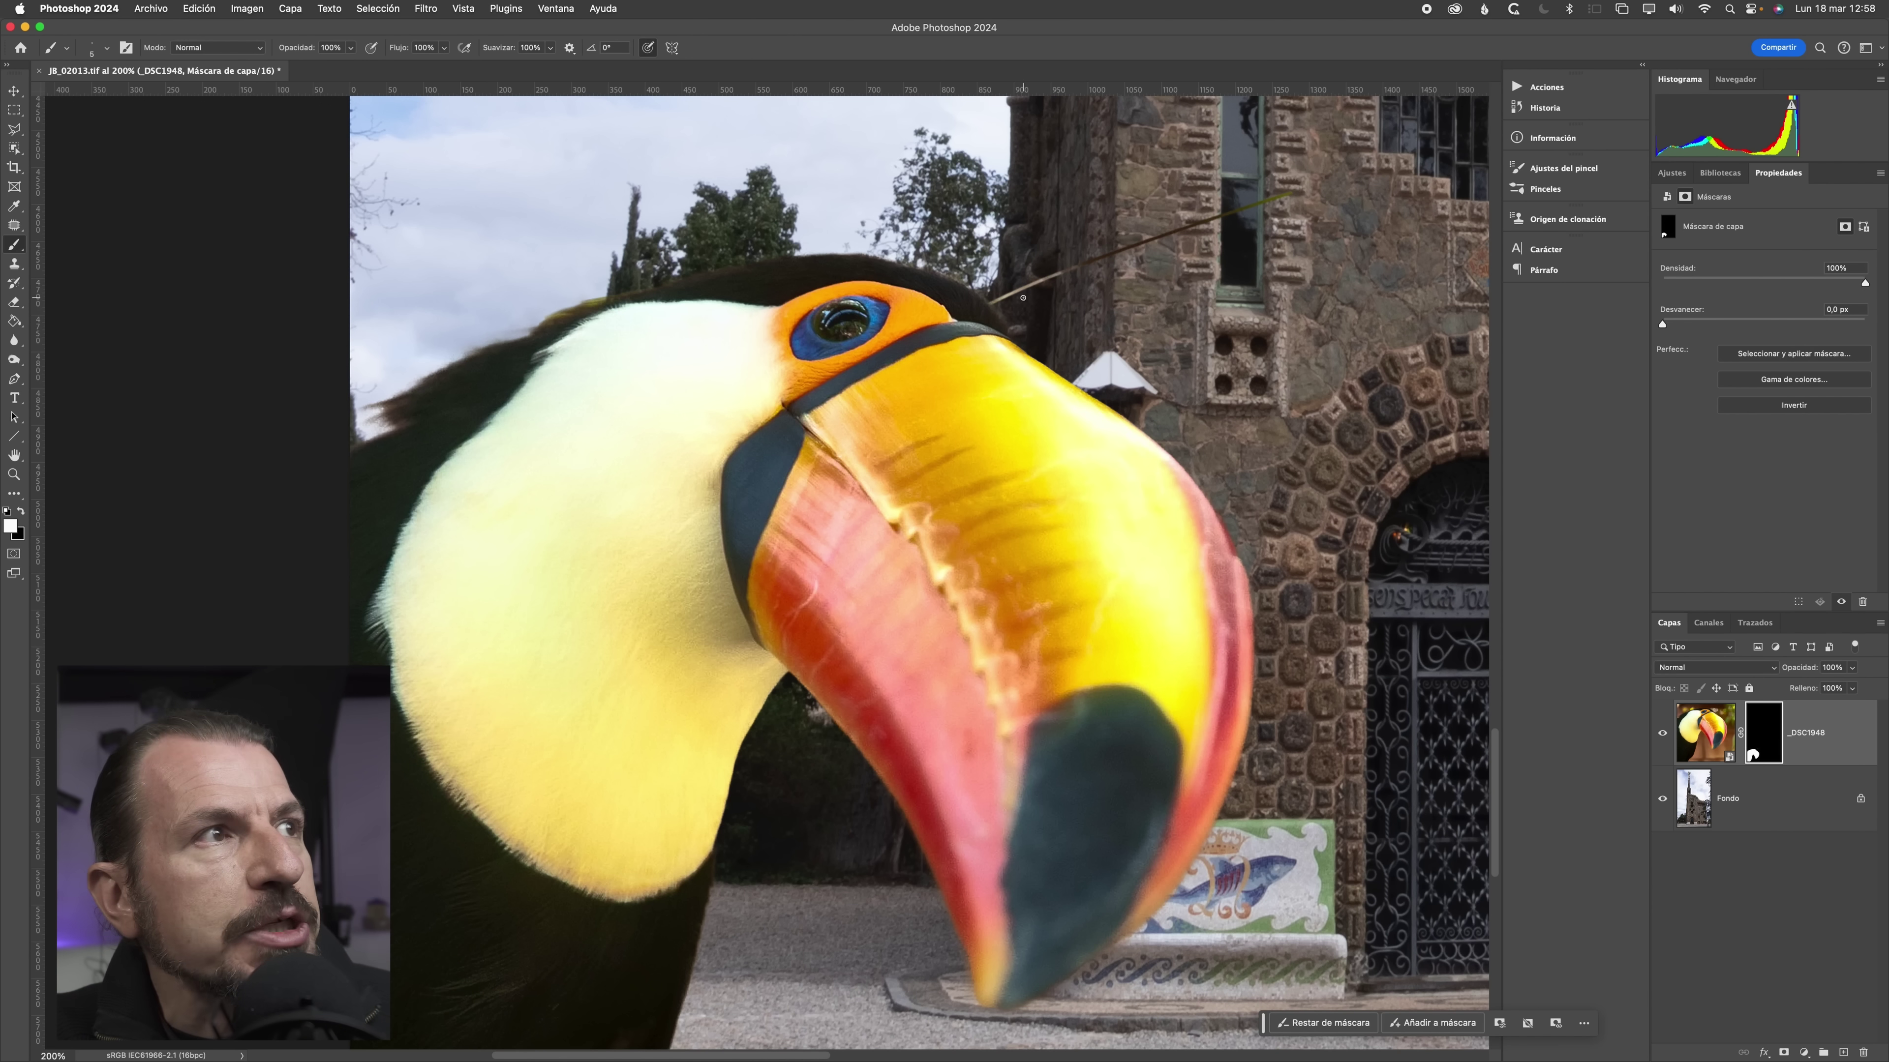
left_click(107, 48)
left_click_drag(85, 94, 97, 94)
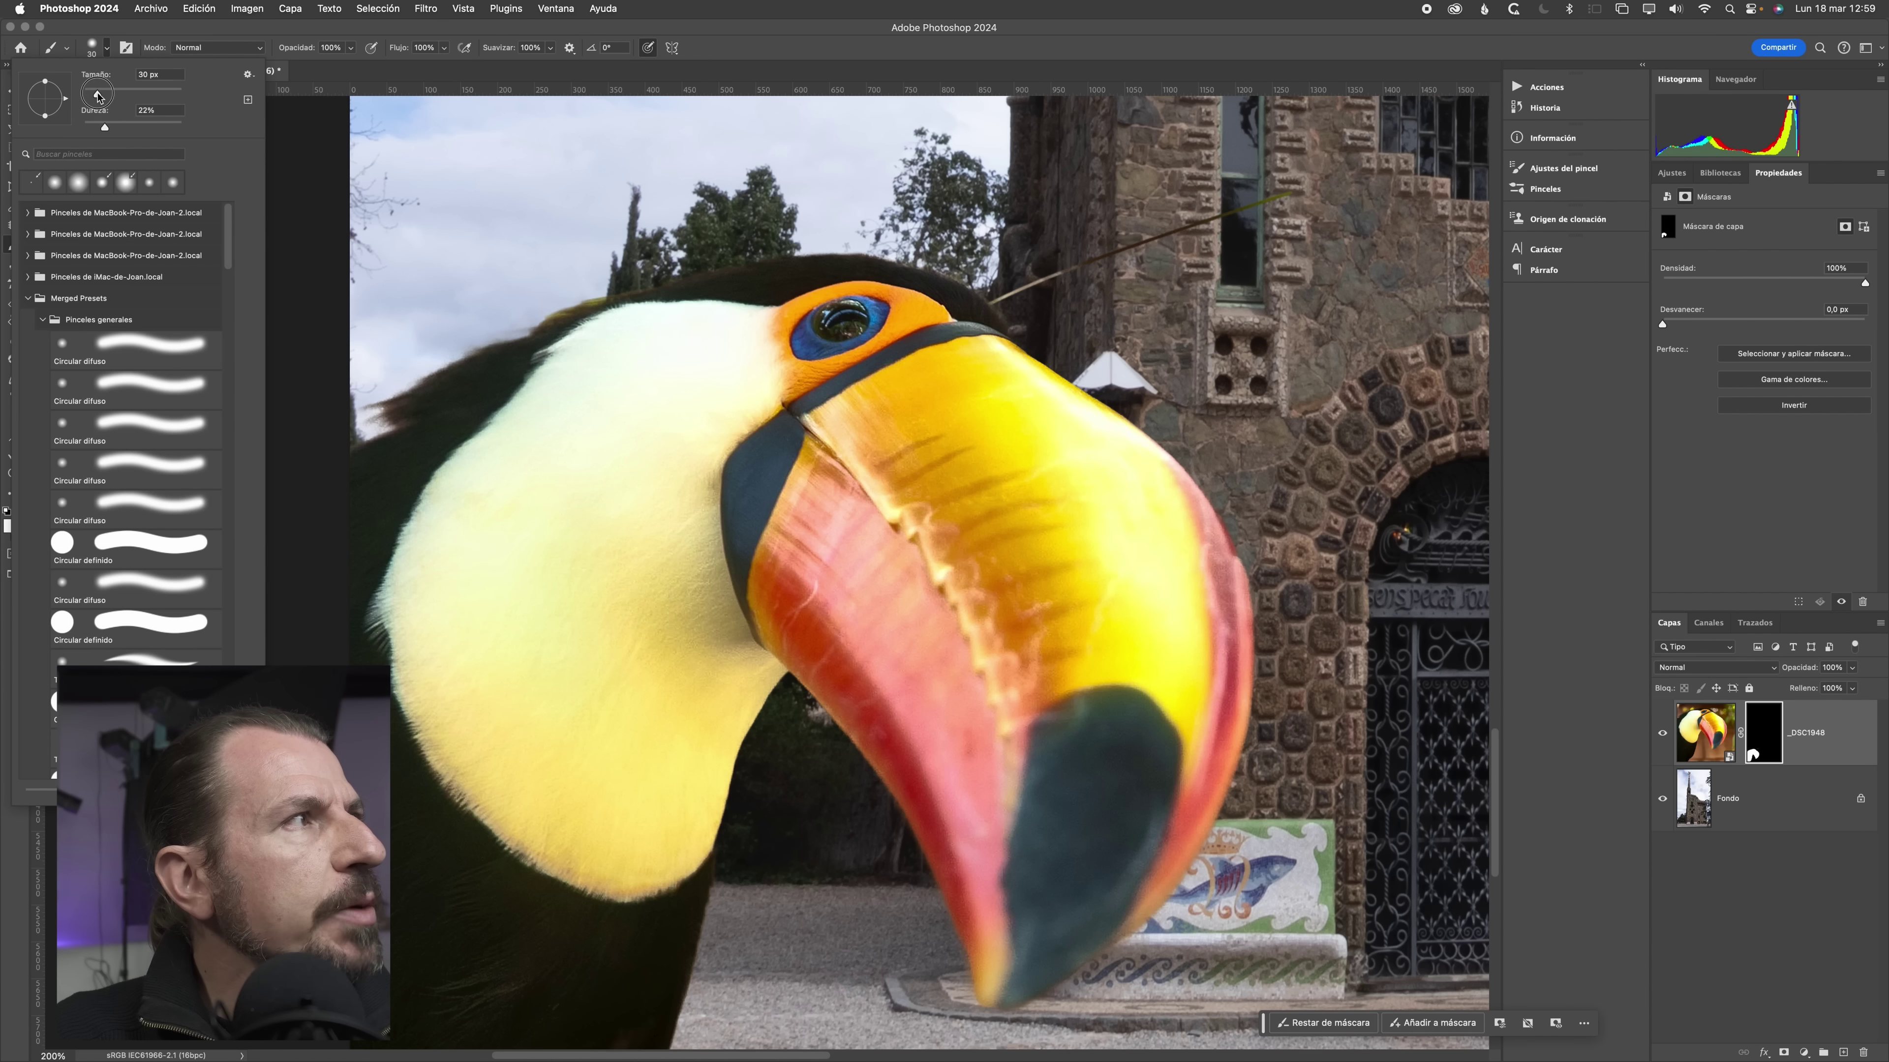
left_click(962, 283)
left_click_drag(966, 290, 986, 354)
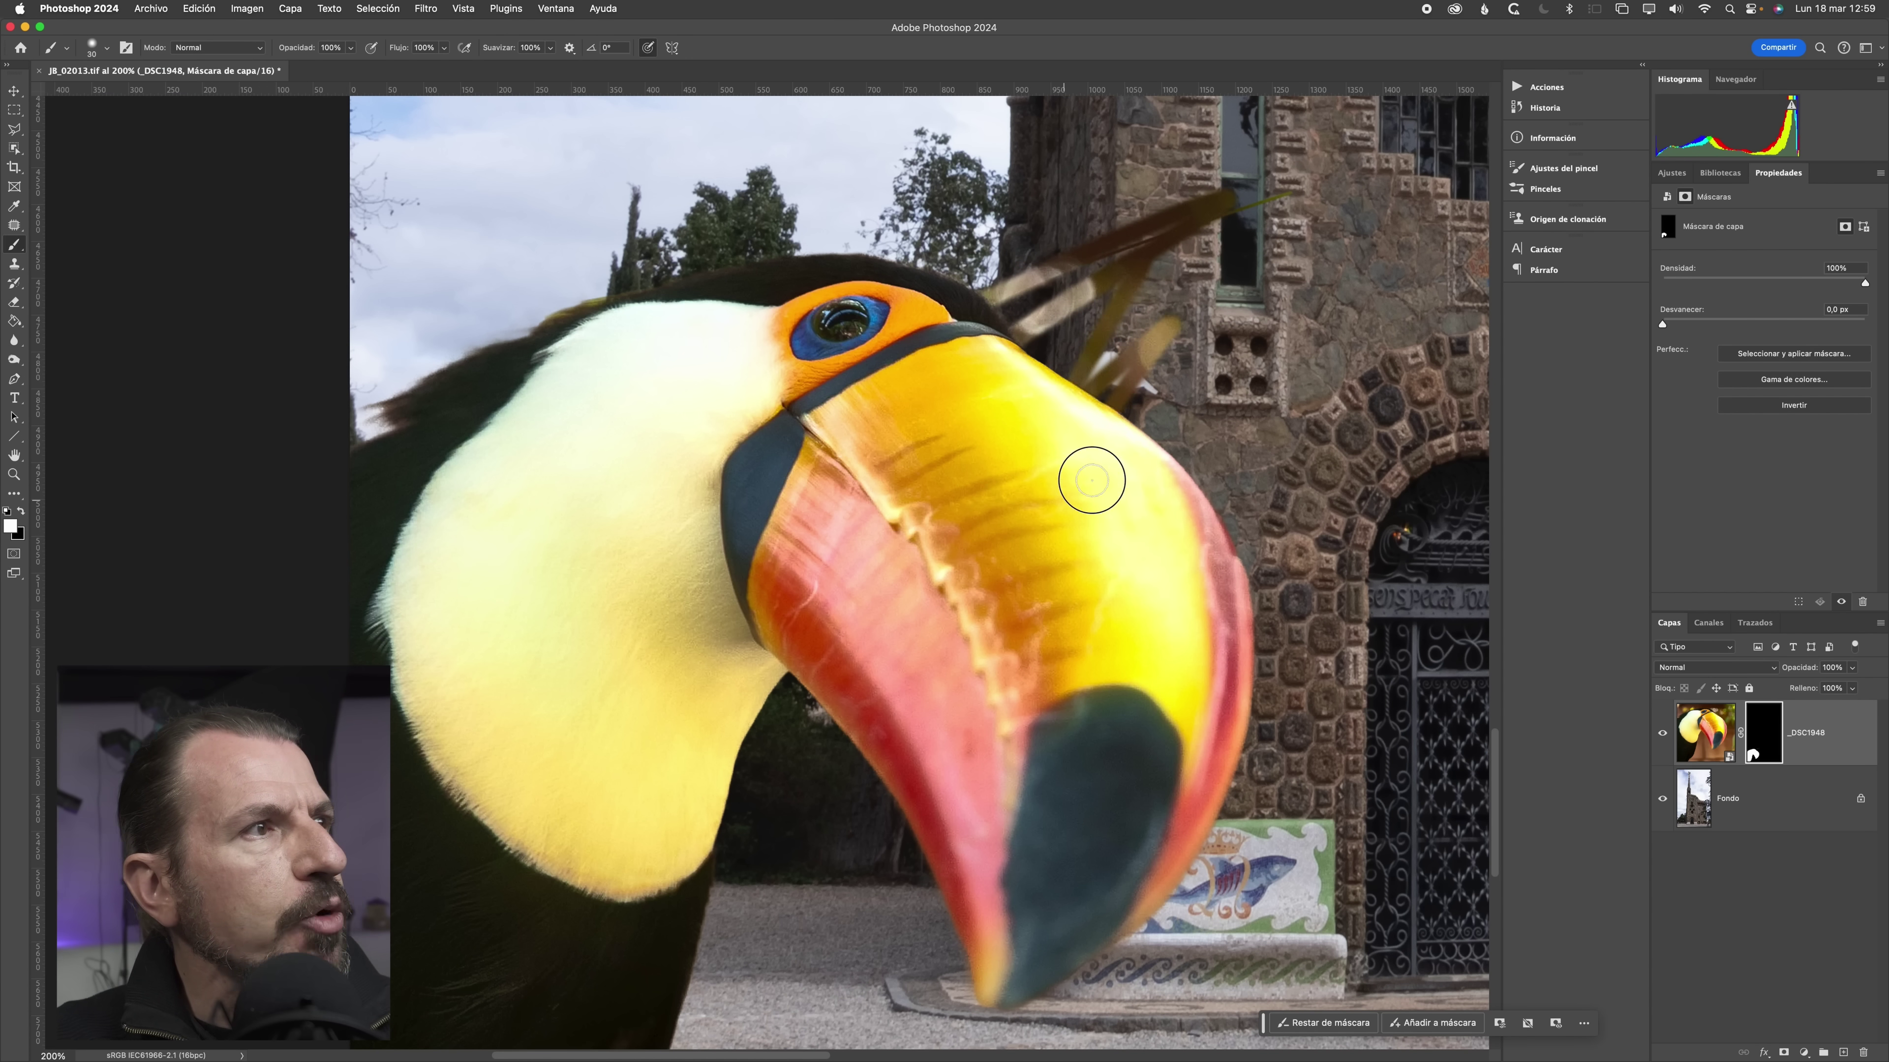
left_click_drag(1159, 402, 1233, 436)
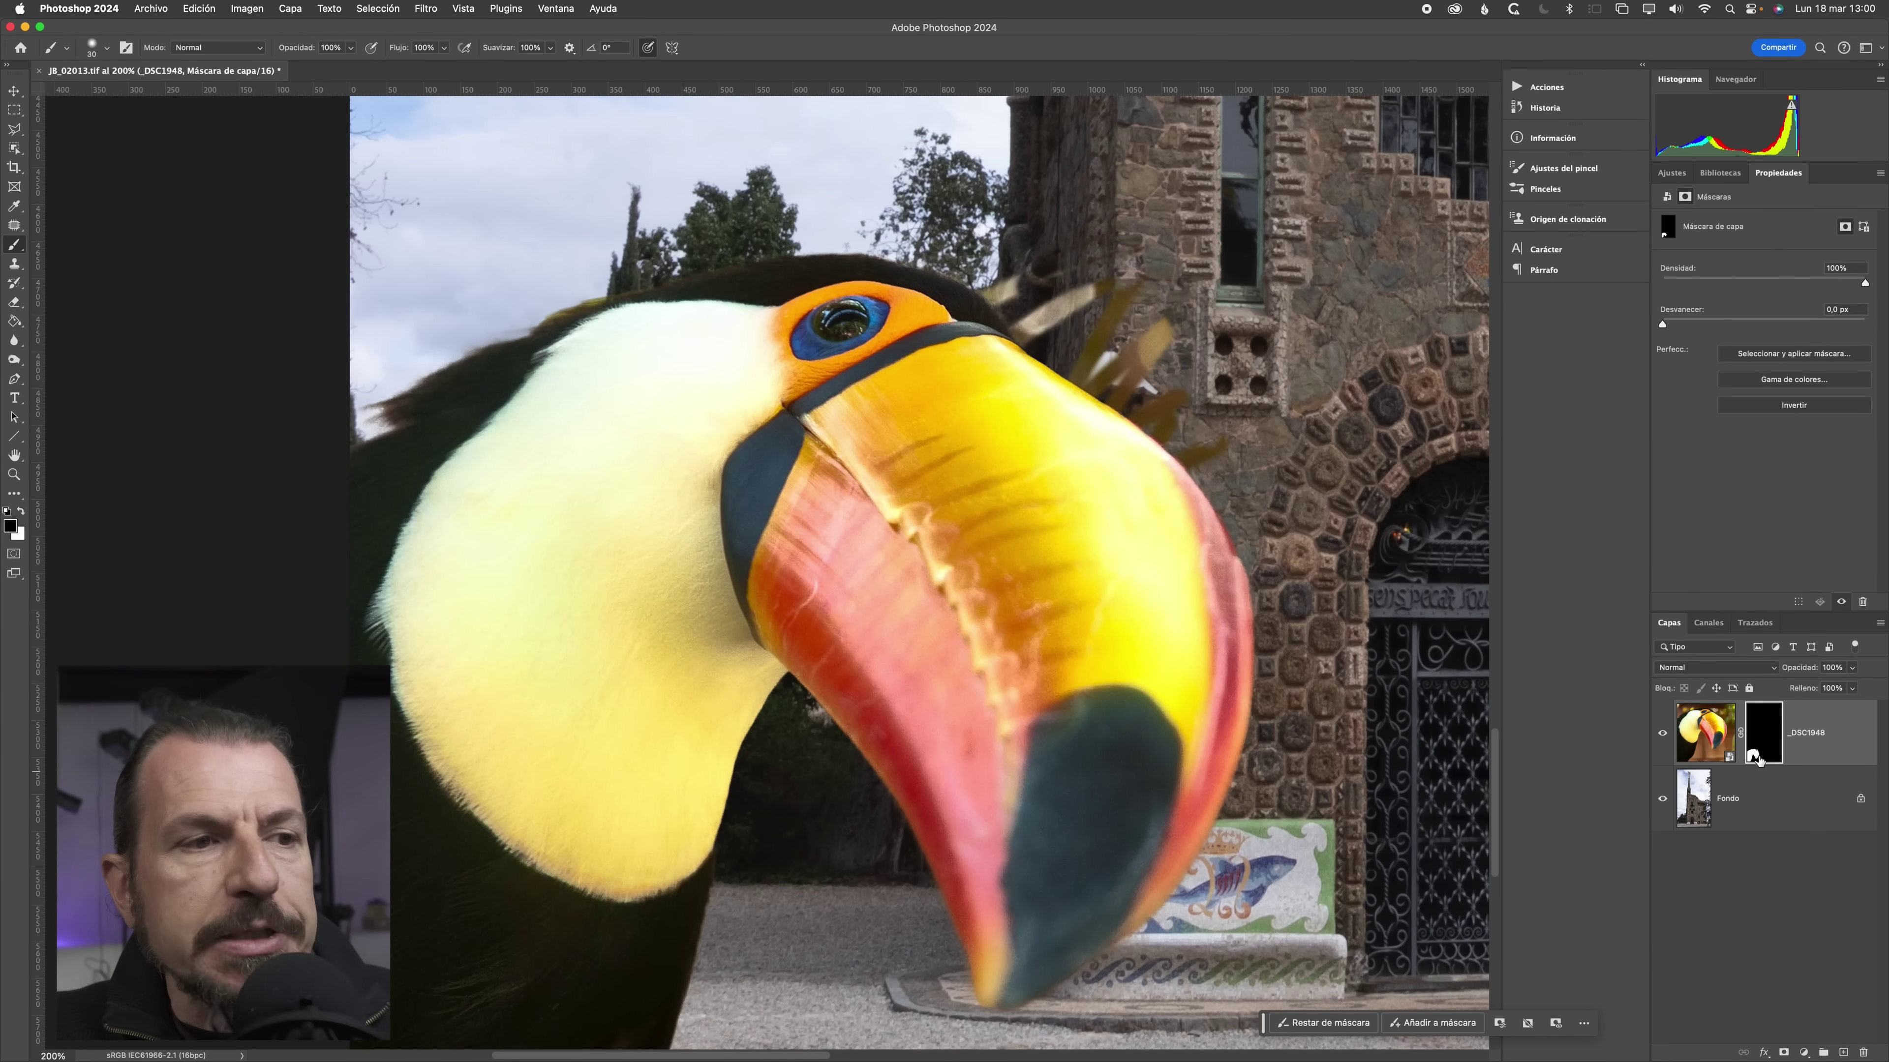
- With Fondo hidden, paint out the remaining streaks with a 70 px brush, also covering the eye
left_click(1663, 798)
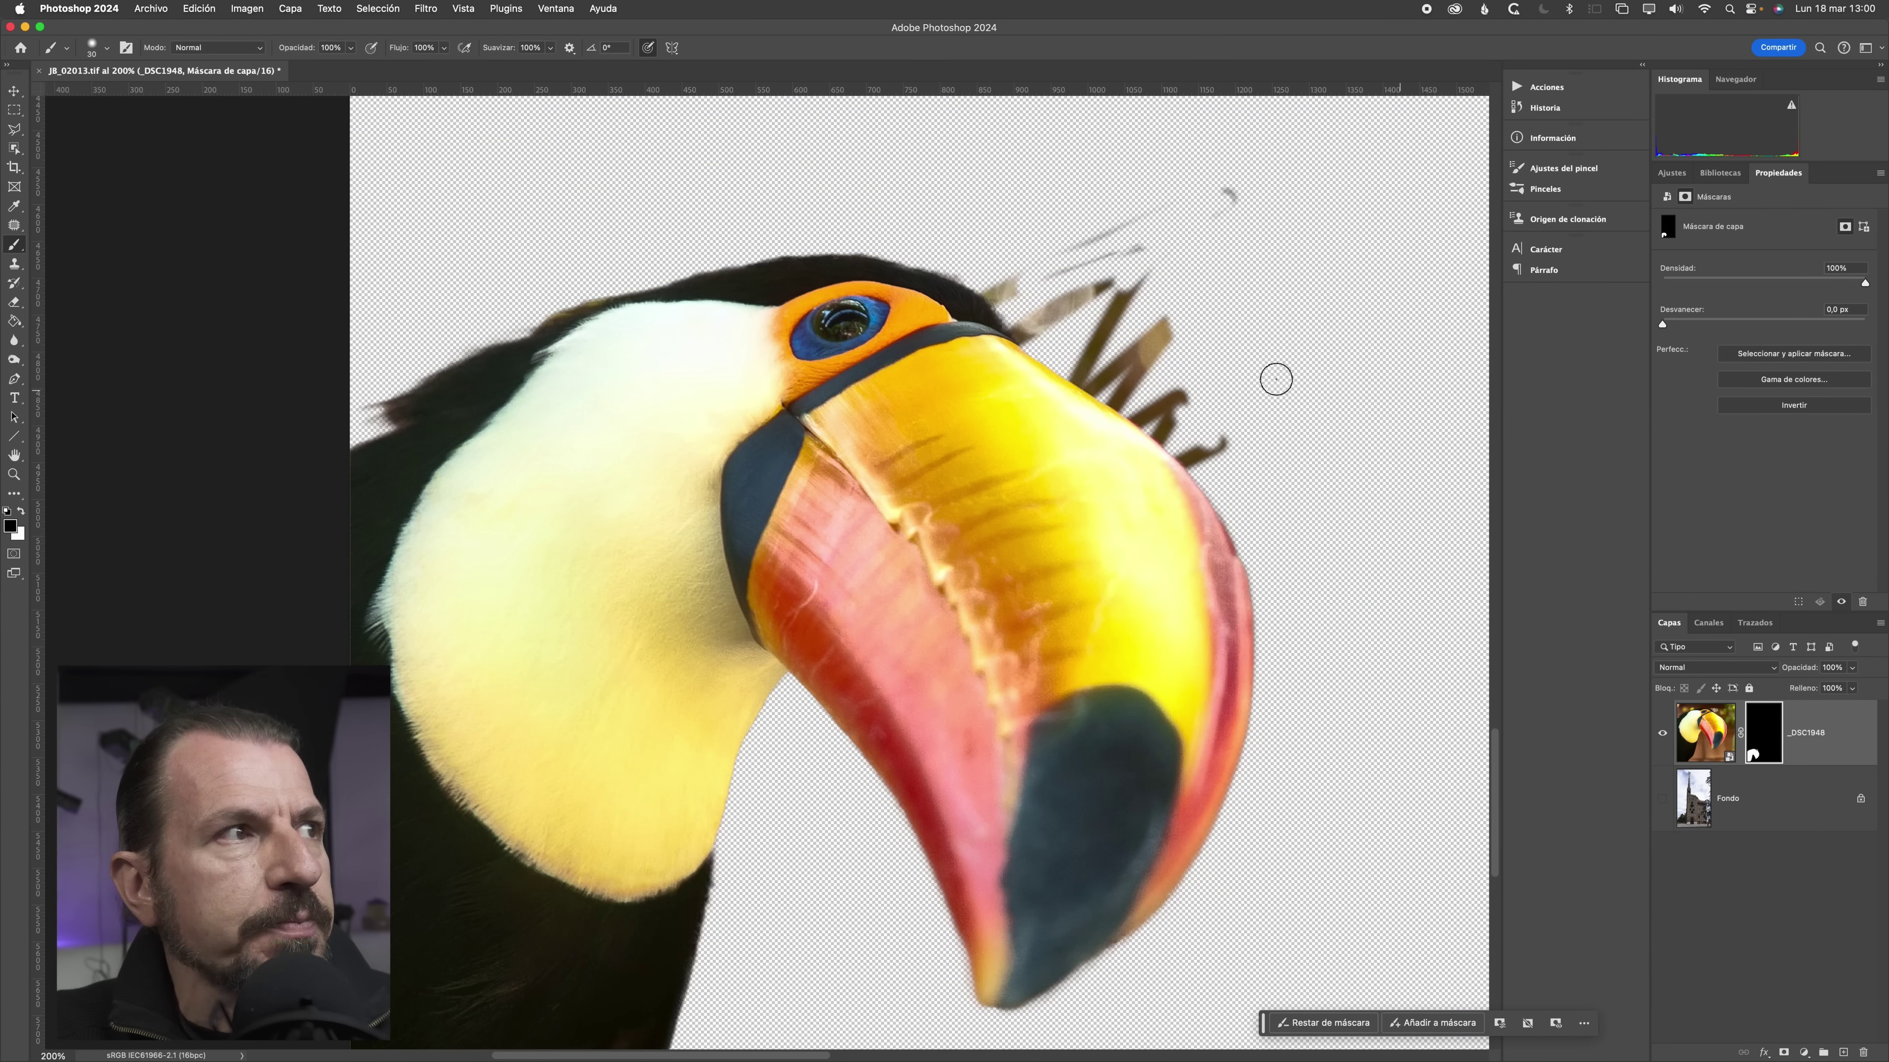
left_click_drag(1000, 278, 986, 283)
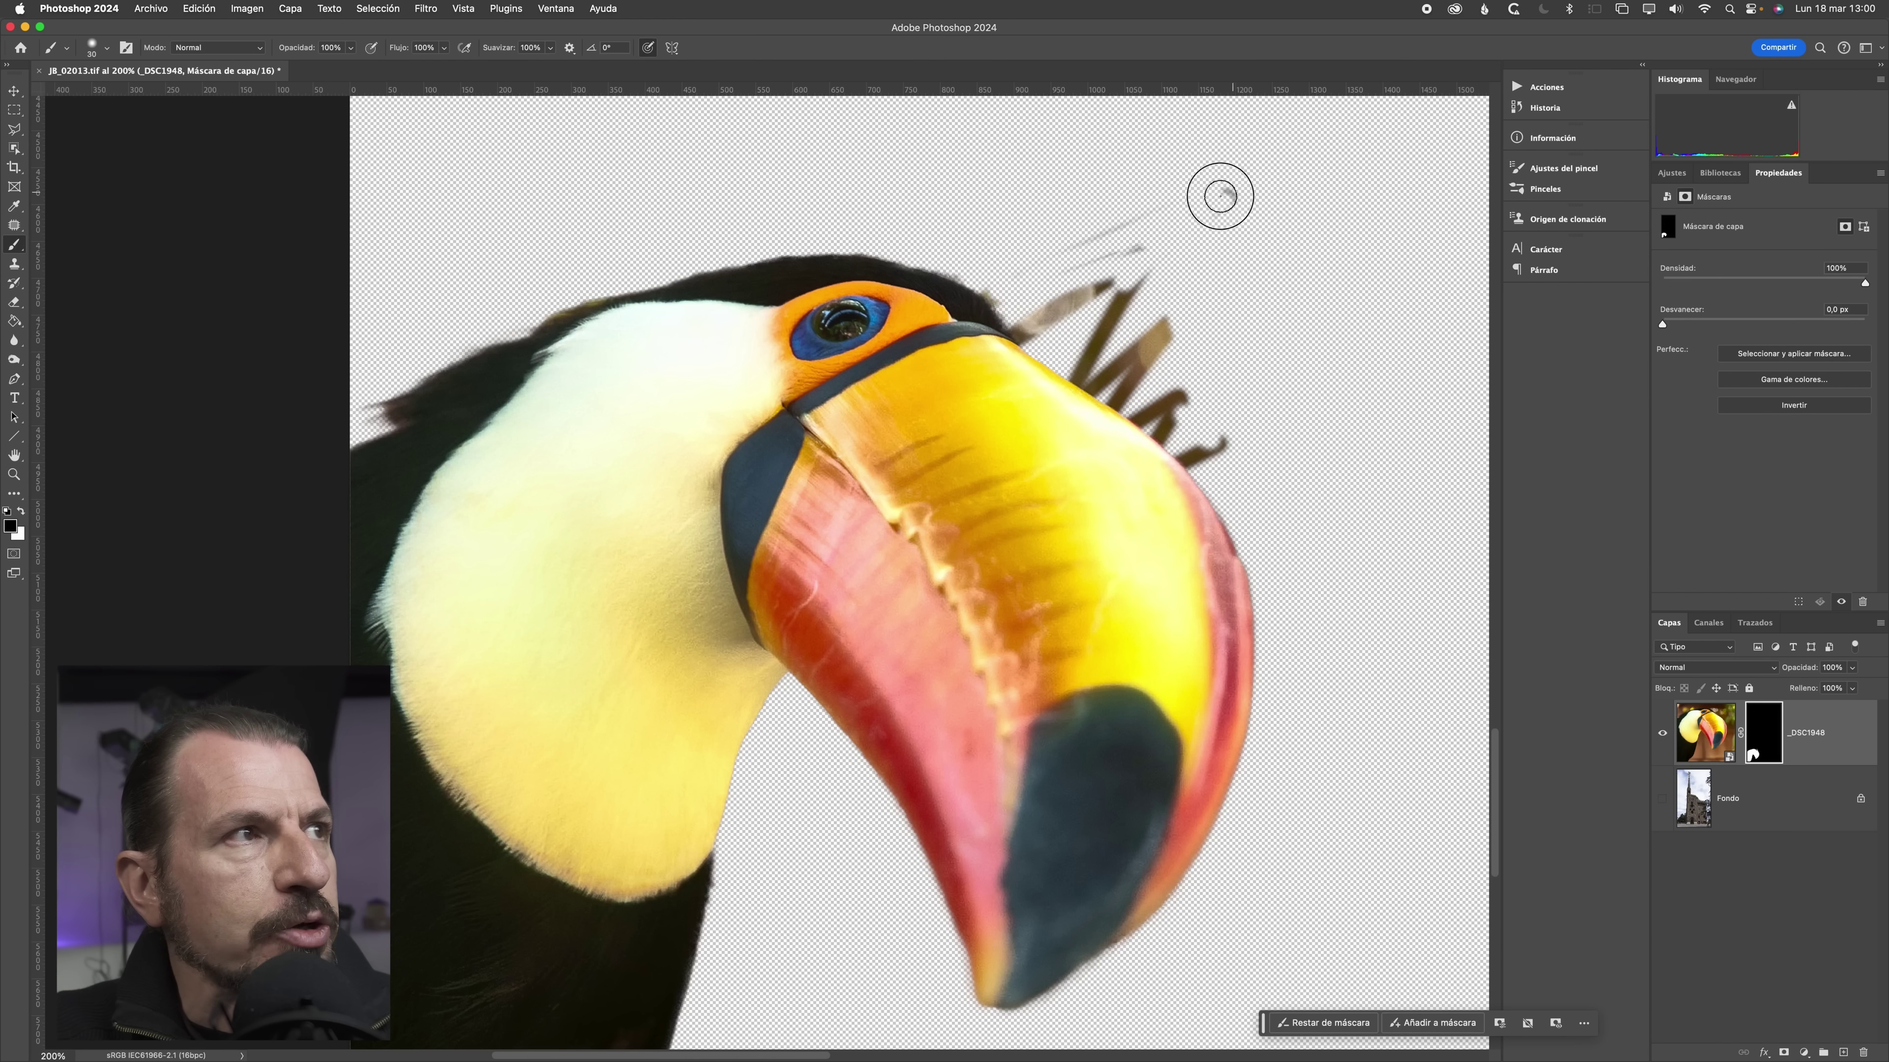
left_click_drag(1093, 260, 1138, 343)
left_click(106, 47)
left_click_drag(113, 90, 119, 90)
mouse_move(967, 194)
left_mouse_down()
mouse_move(1012, 316)
mouse_move(1096, 296)
mouse_move(1129, 316)
mouse_move(1063, 283)
mouse_move(1210, 422)
mouse_move(1131, 296)
mouse_move(1150, 316)
mouse_move(1162, 250)
left_mouse_up()
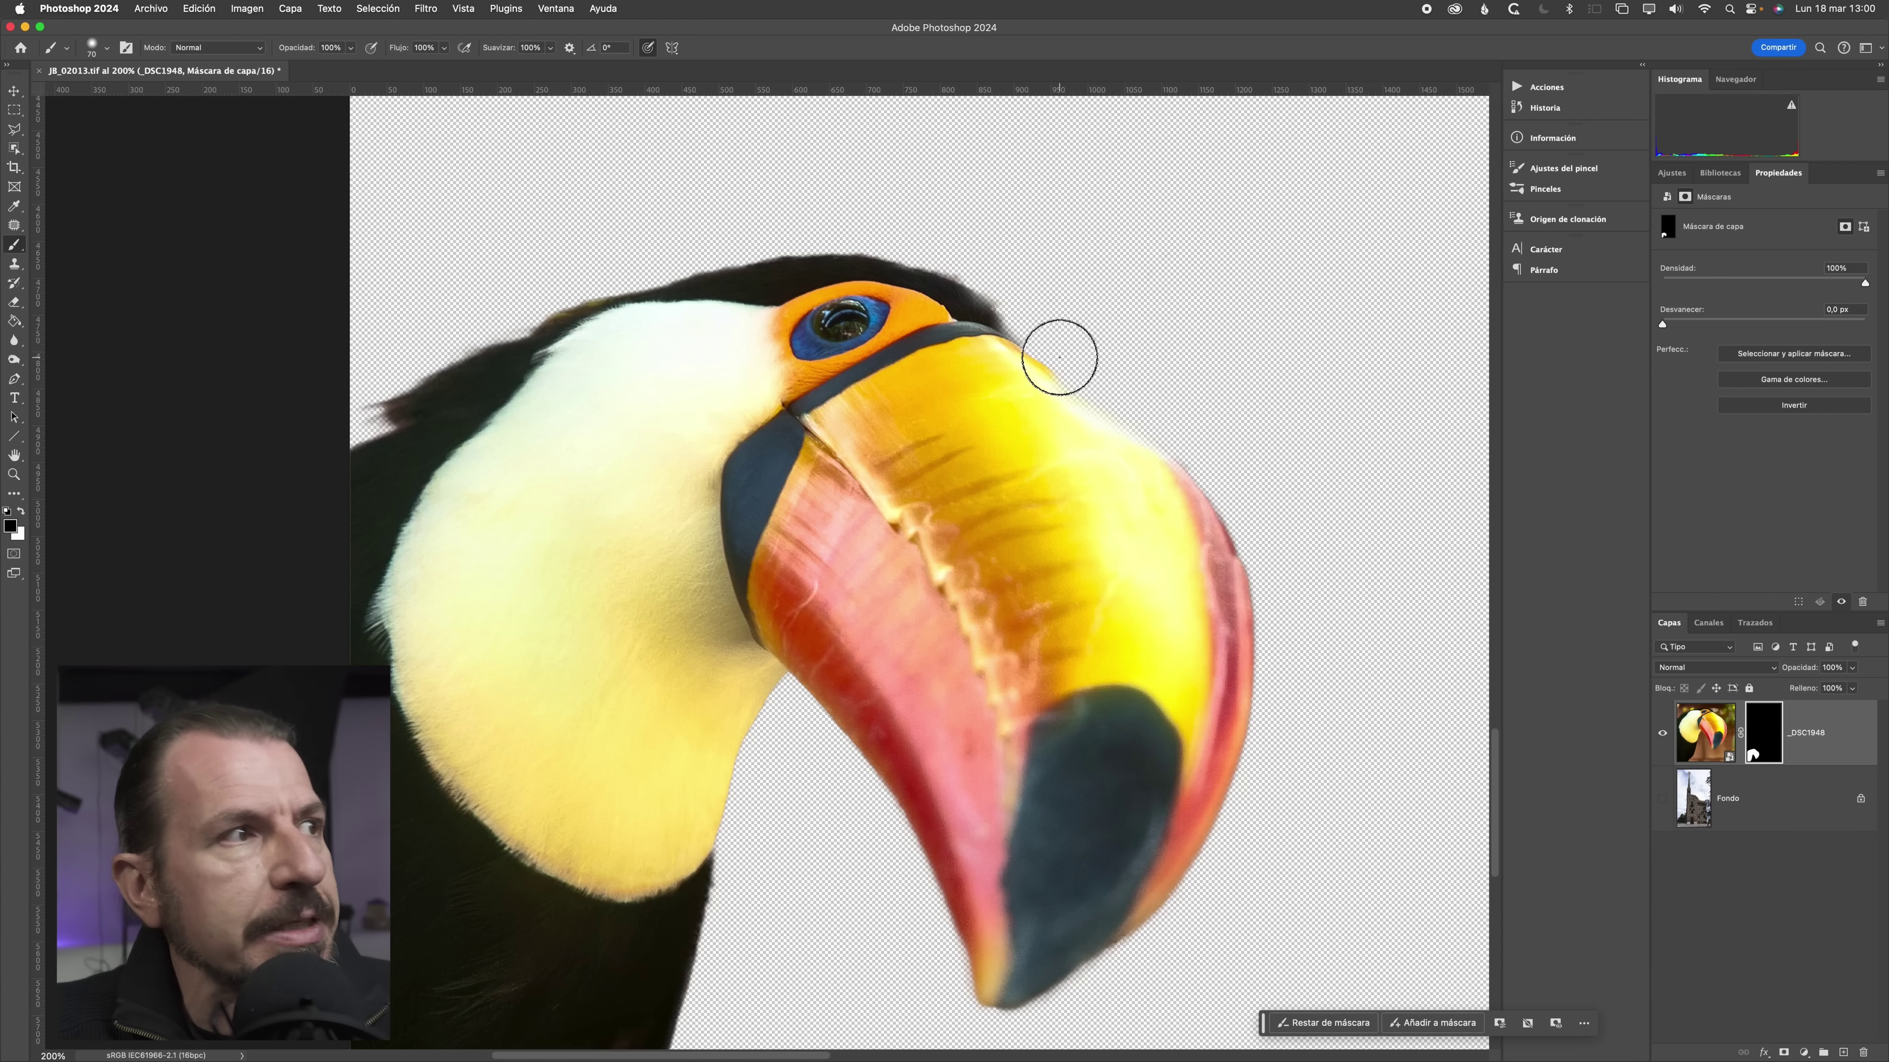
left_click_drag(833, 327, 823, 337)
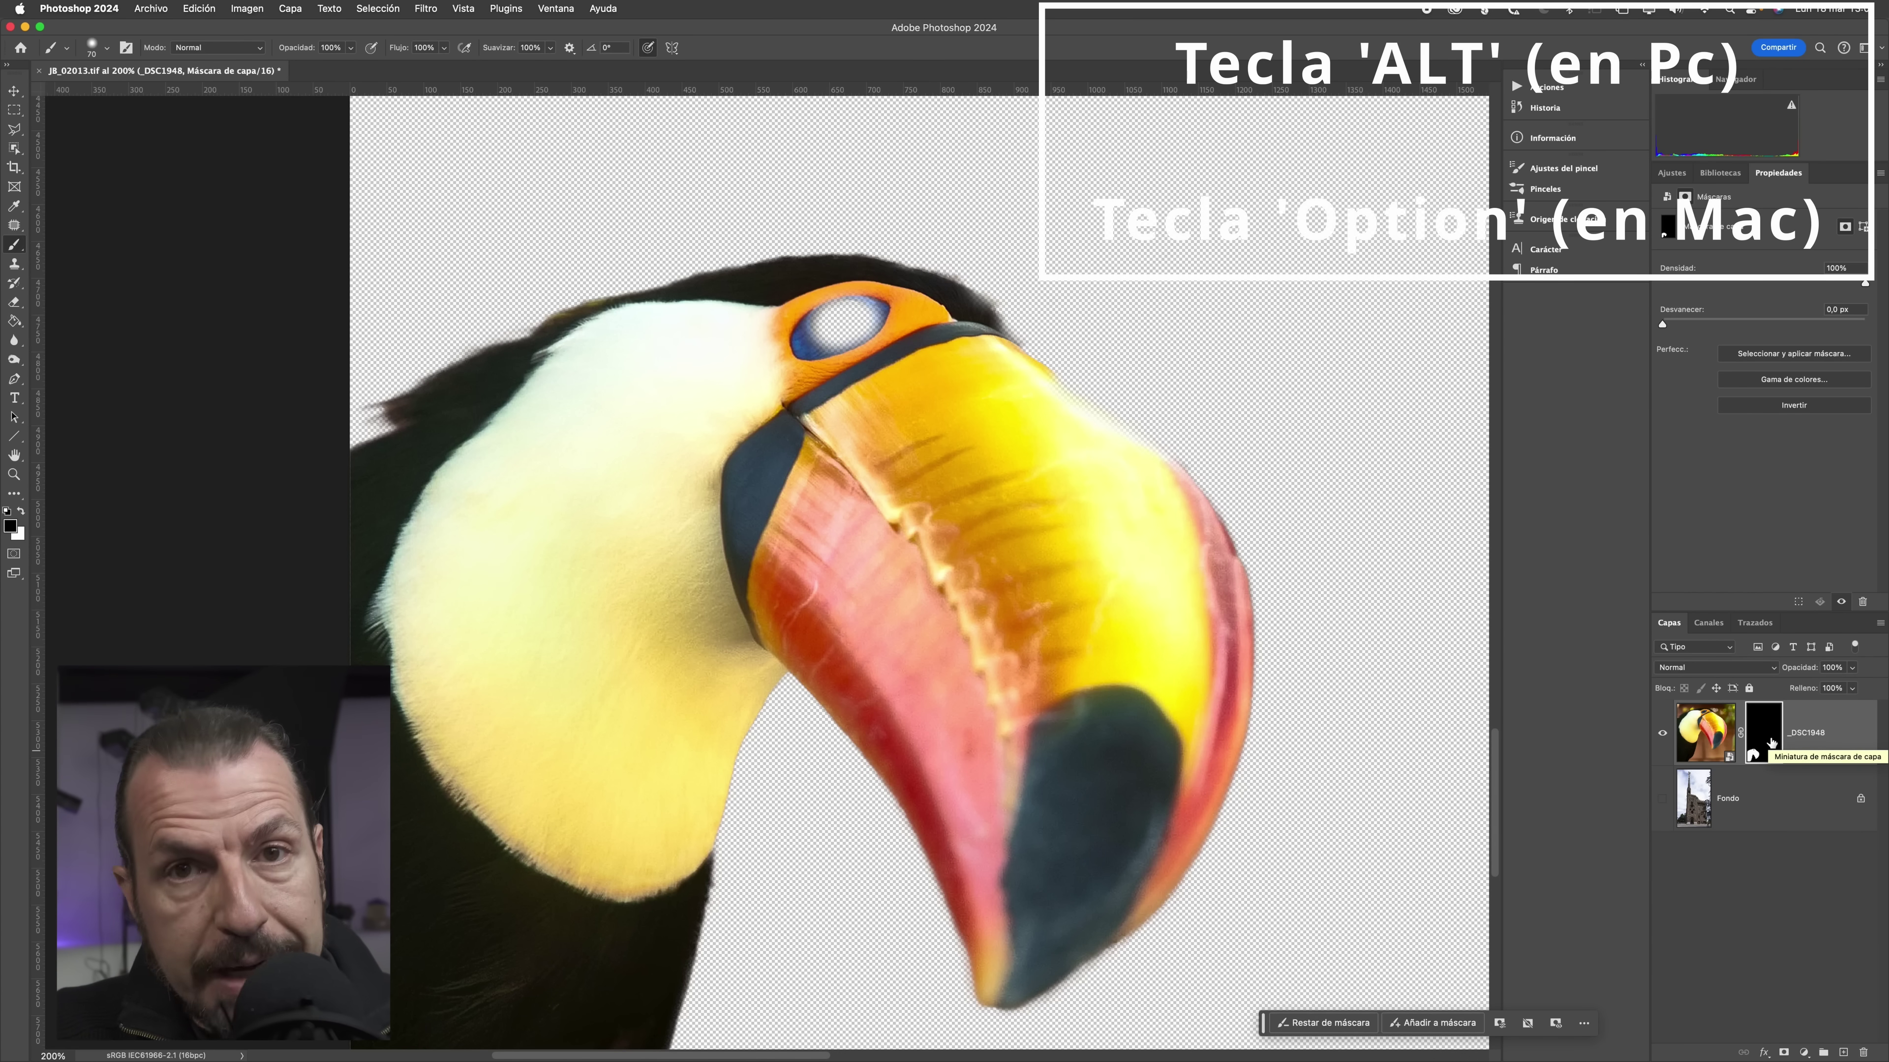
left_click(1766, 741, "alt")
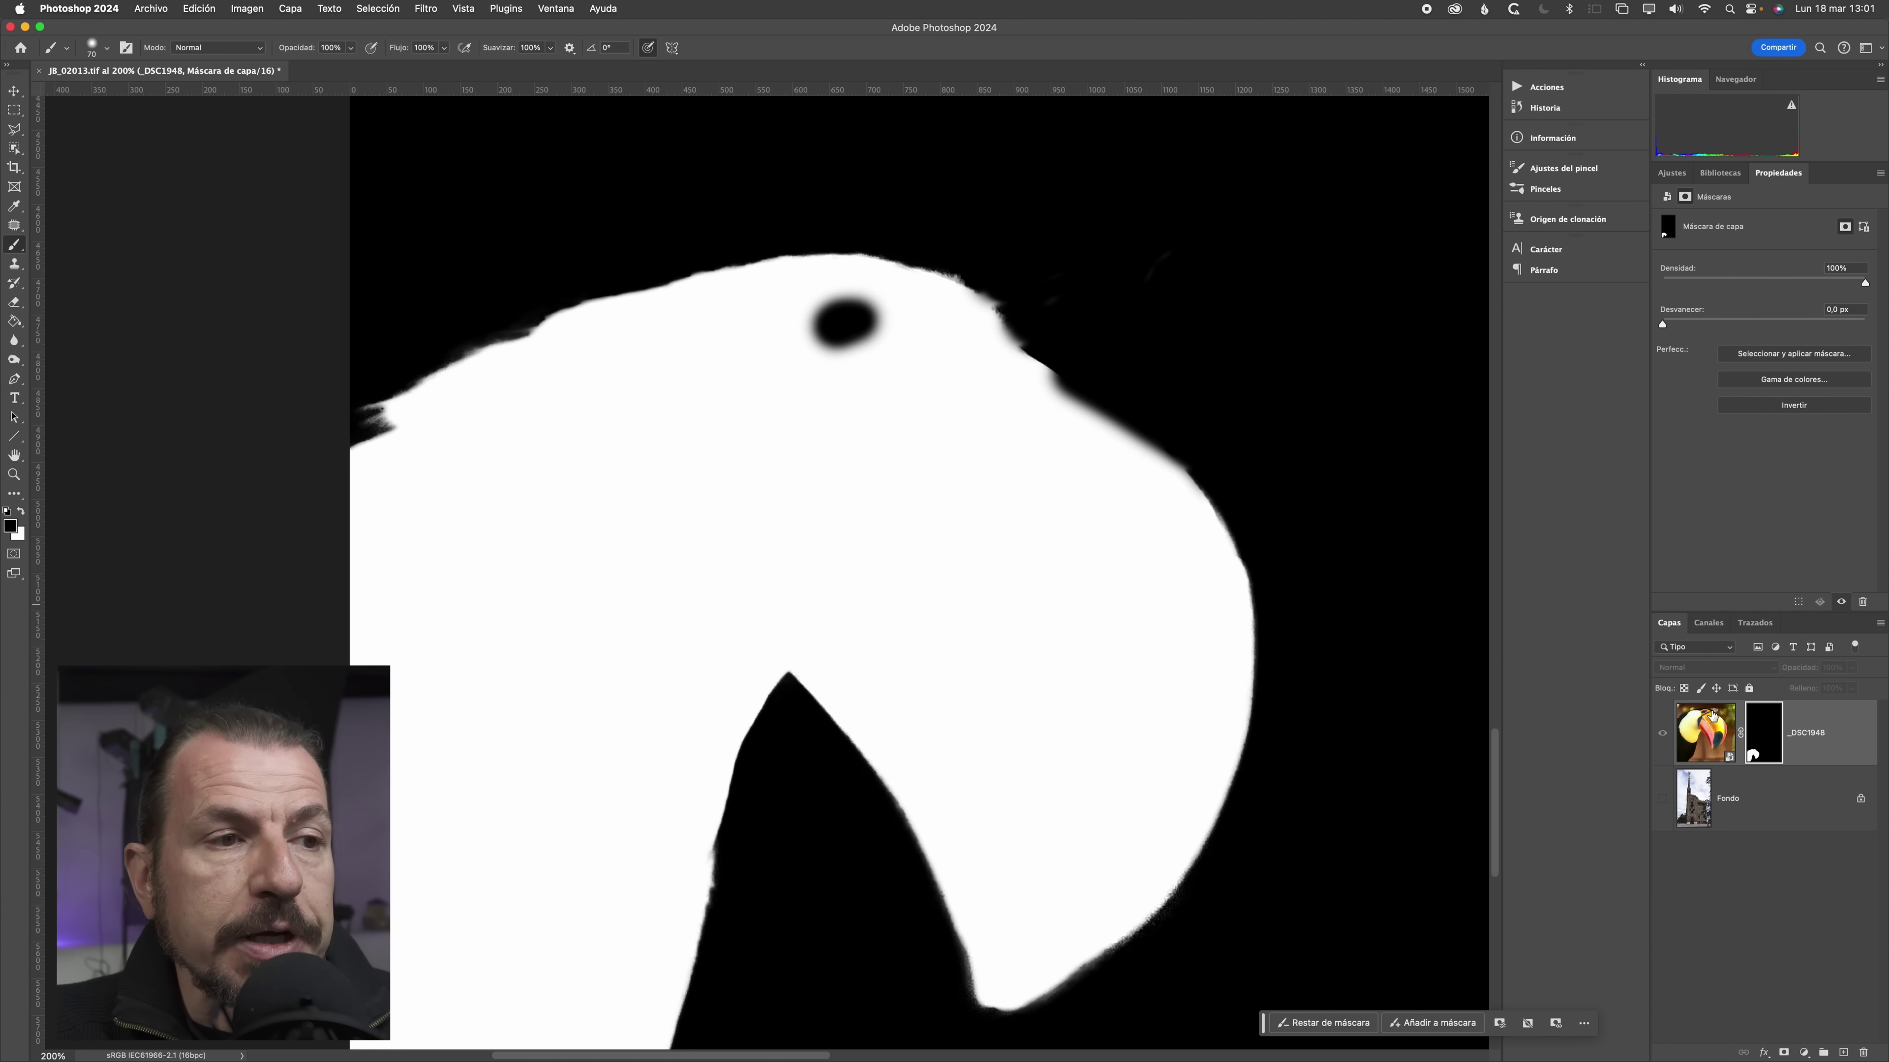
left_click(1705, 735)
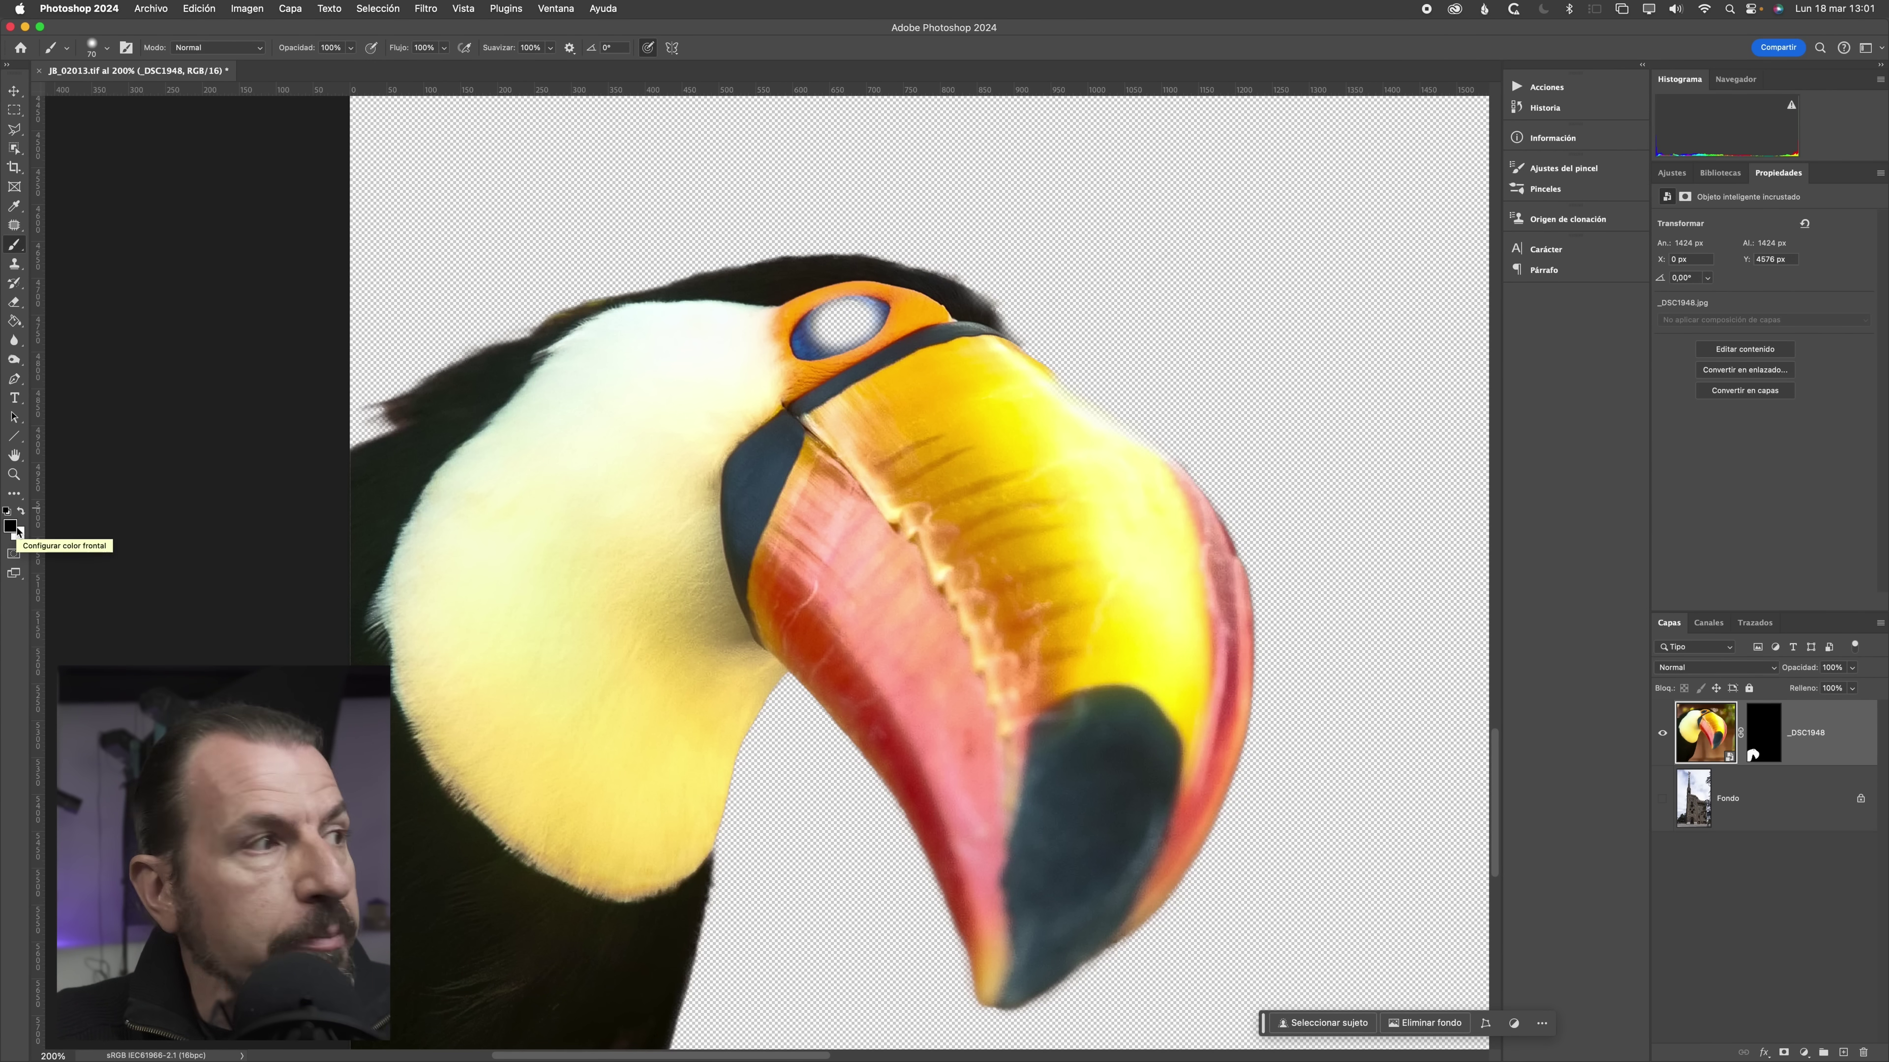
- Paint white over the eye on the toucan's mask, fit the image on screen, and show Fondo
left_click(23, 512)
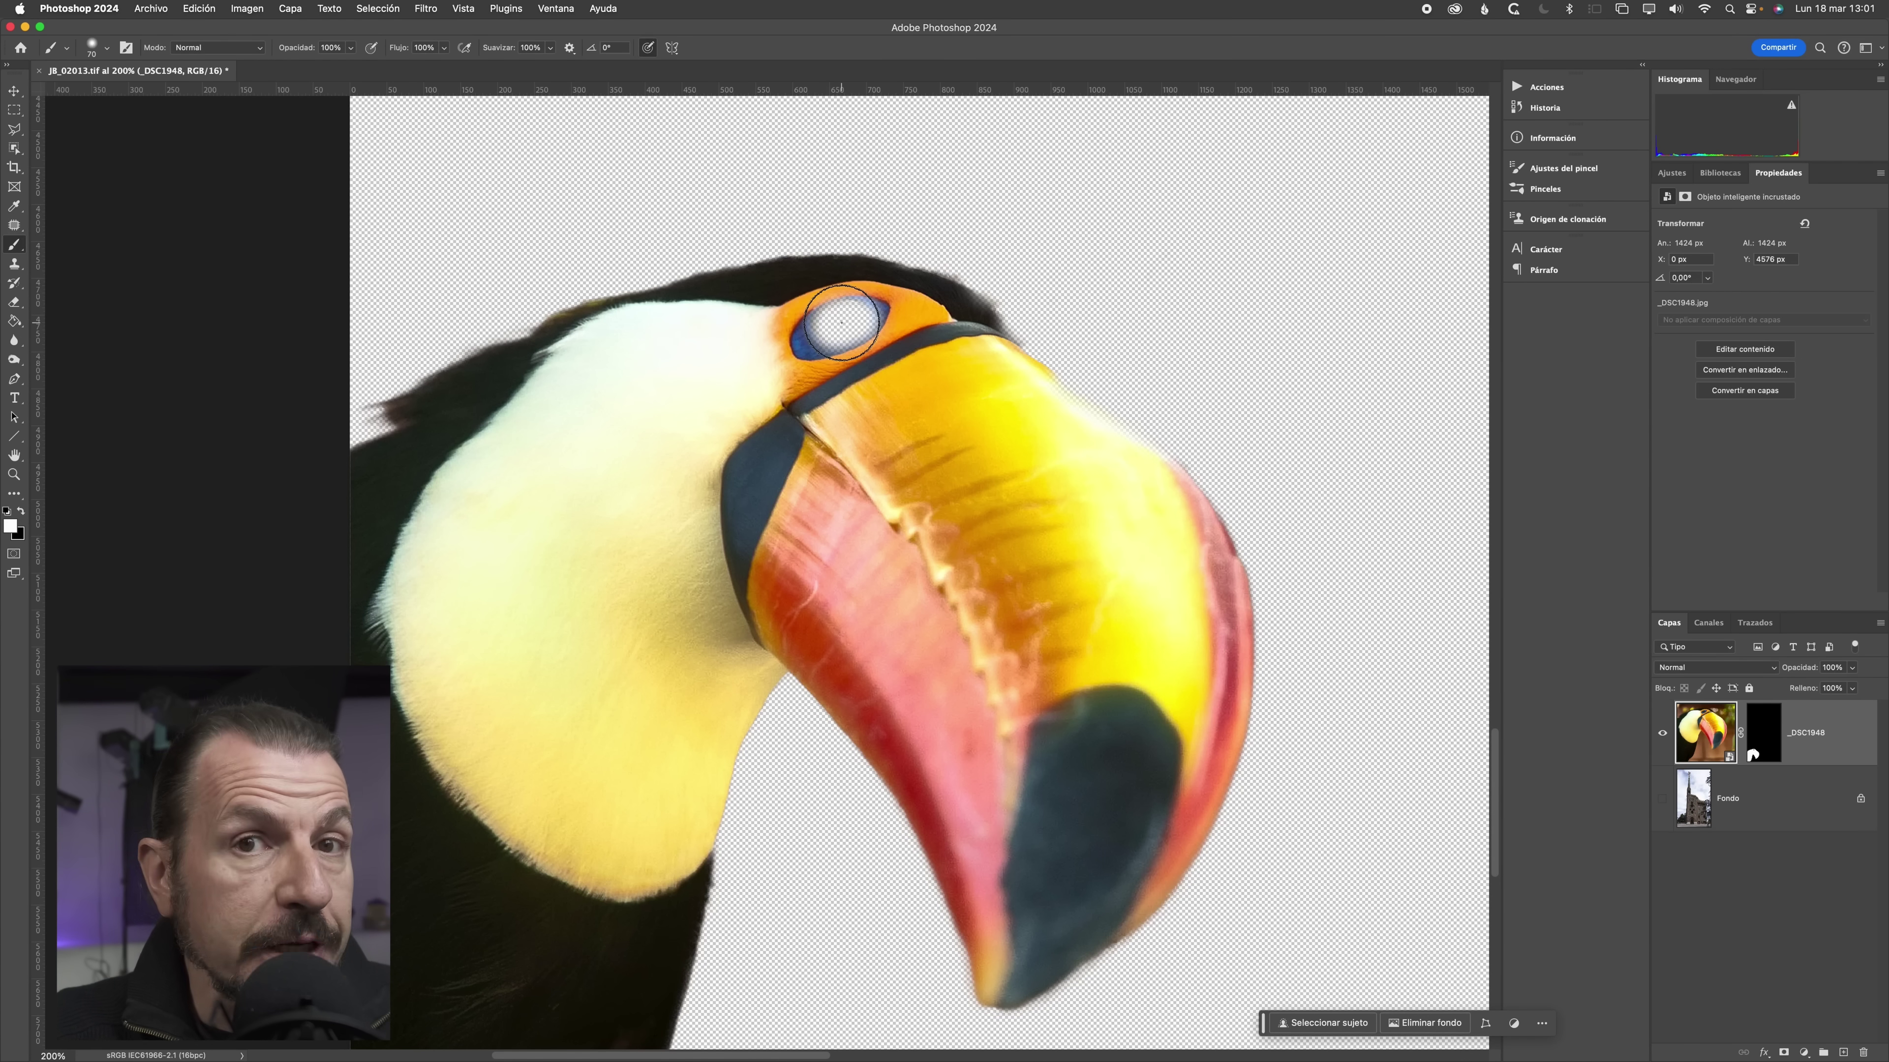
left_click(1765, 732)
key("x")
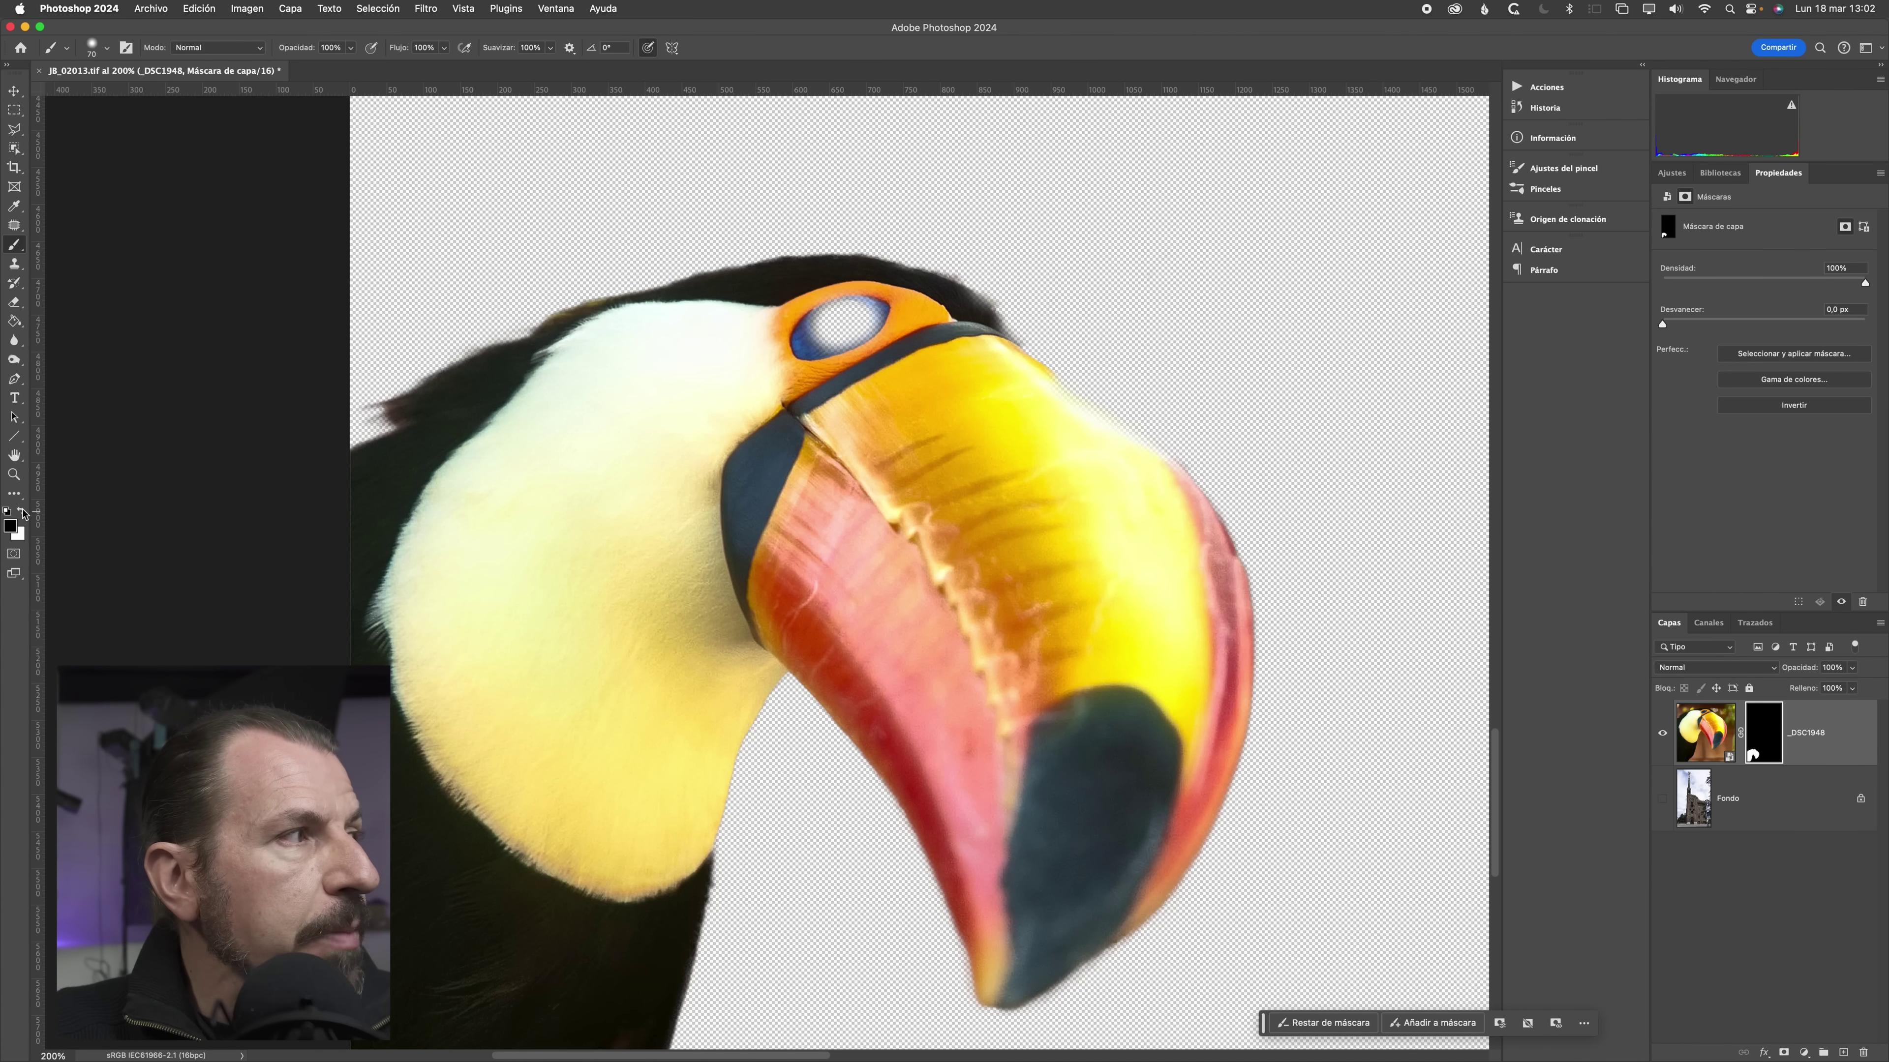
mouse_move(847, 319)
left_mouse_down()
mouse_move(831, 348)
mouse_move(840, 321)
left_mouse_up()
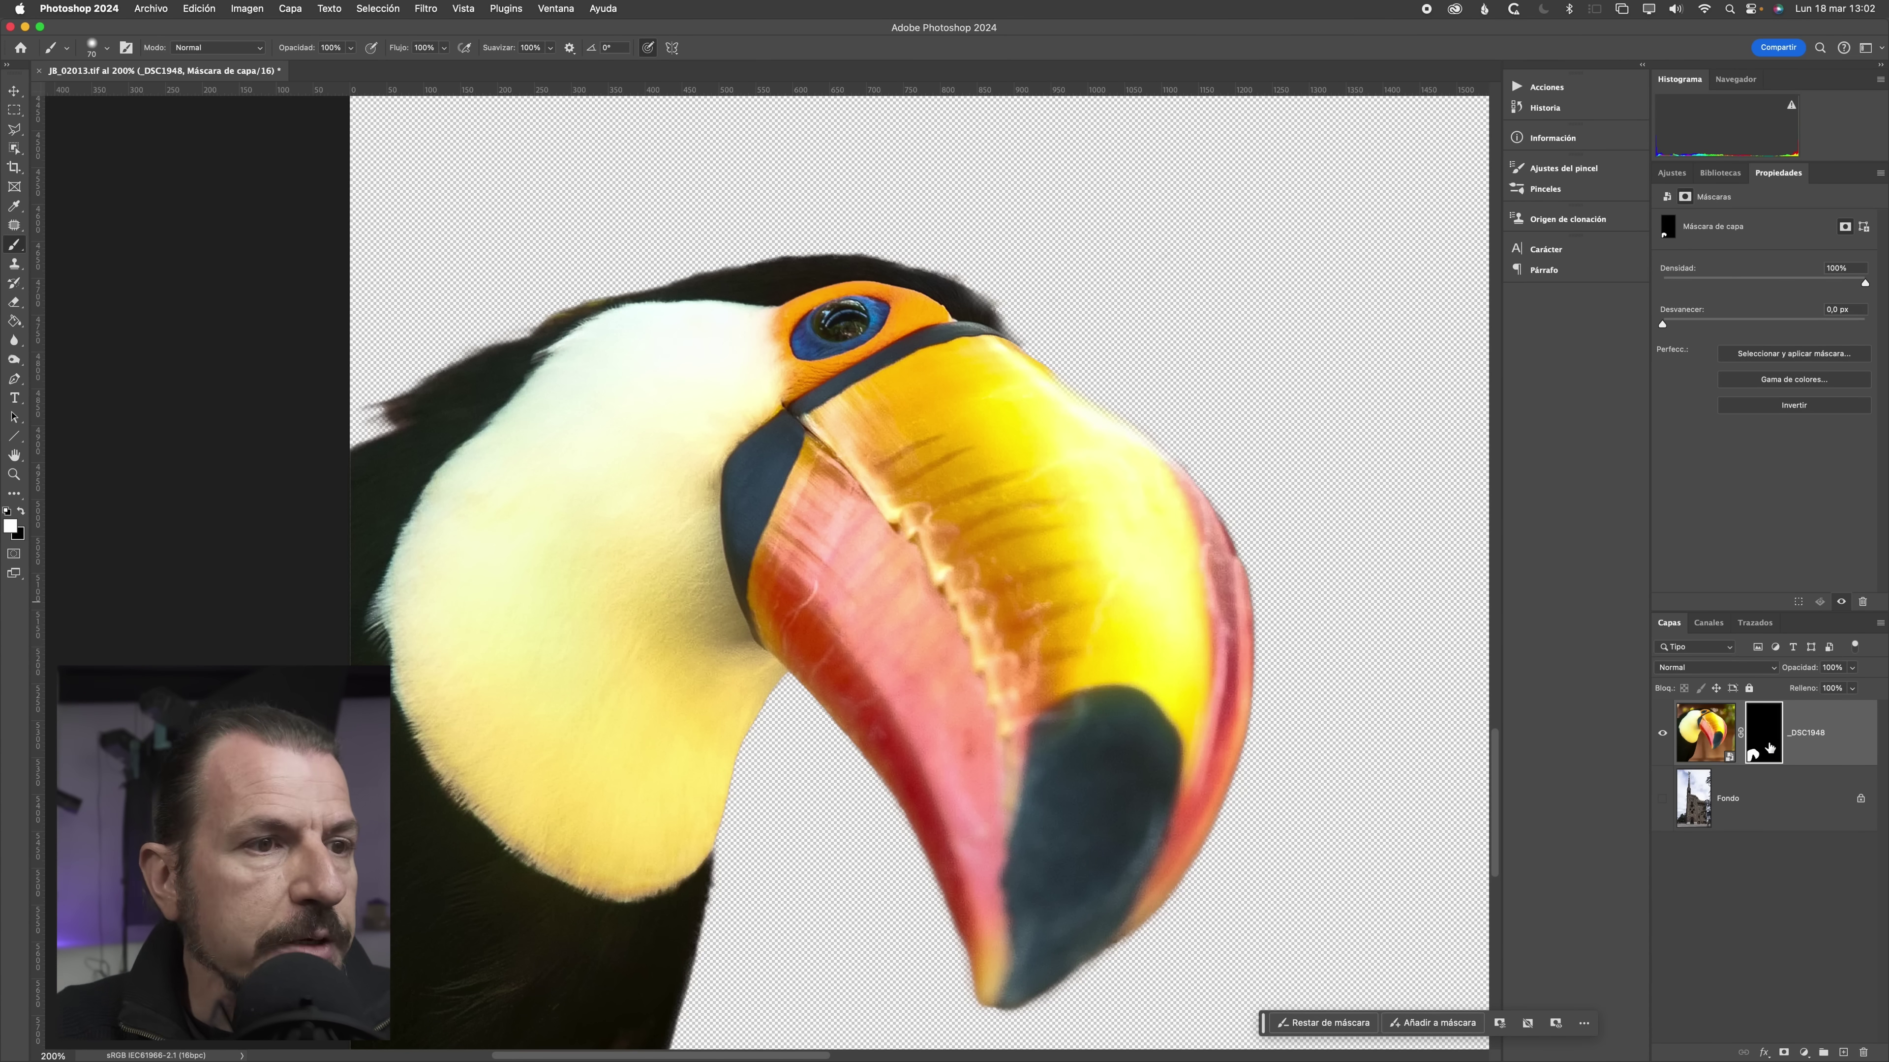
key("super+0")
left_click(1662, 800)
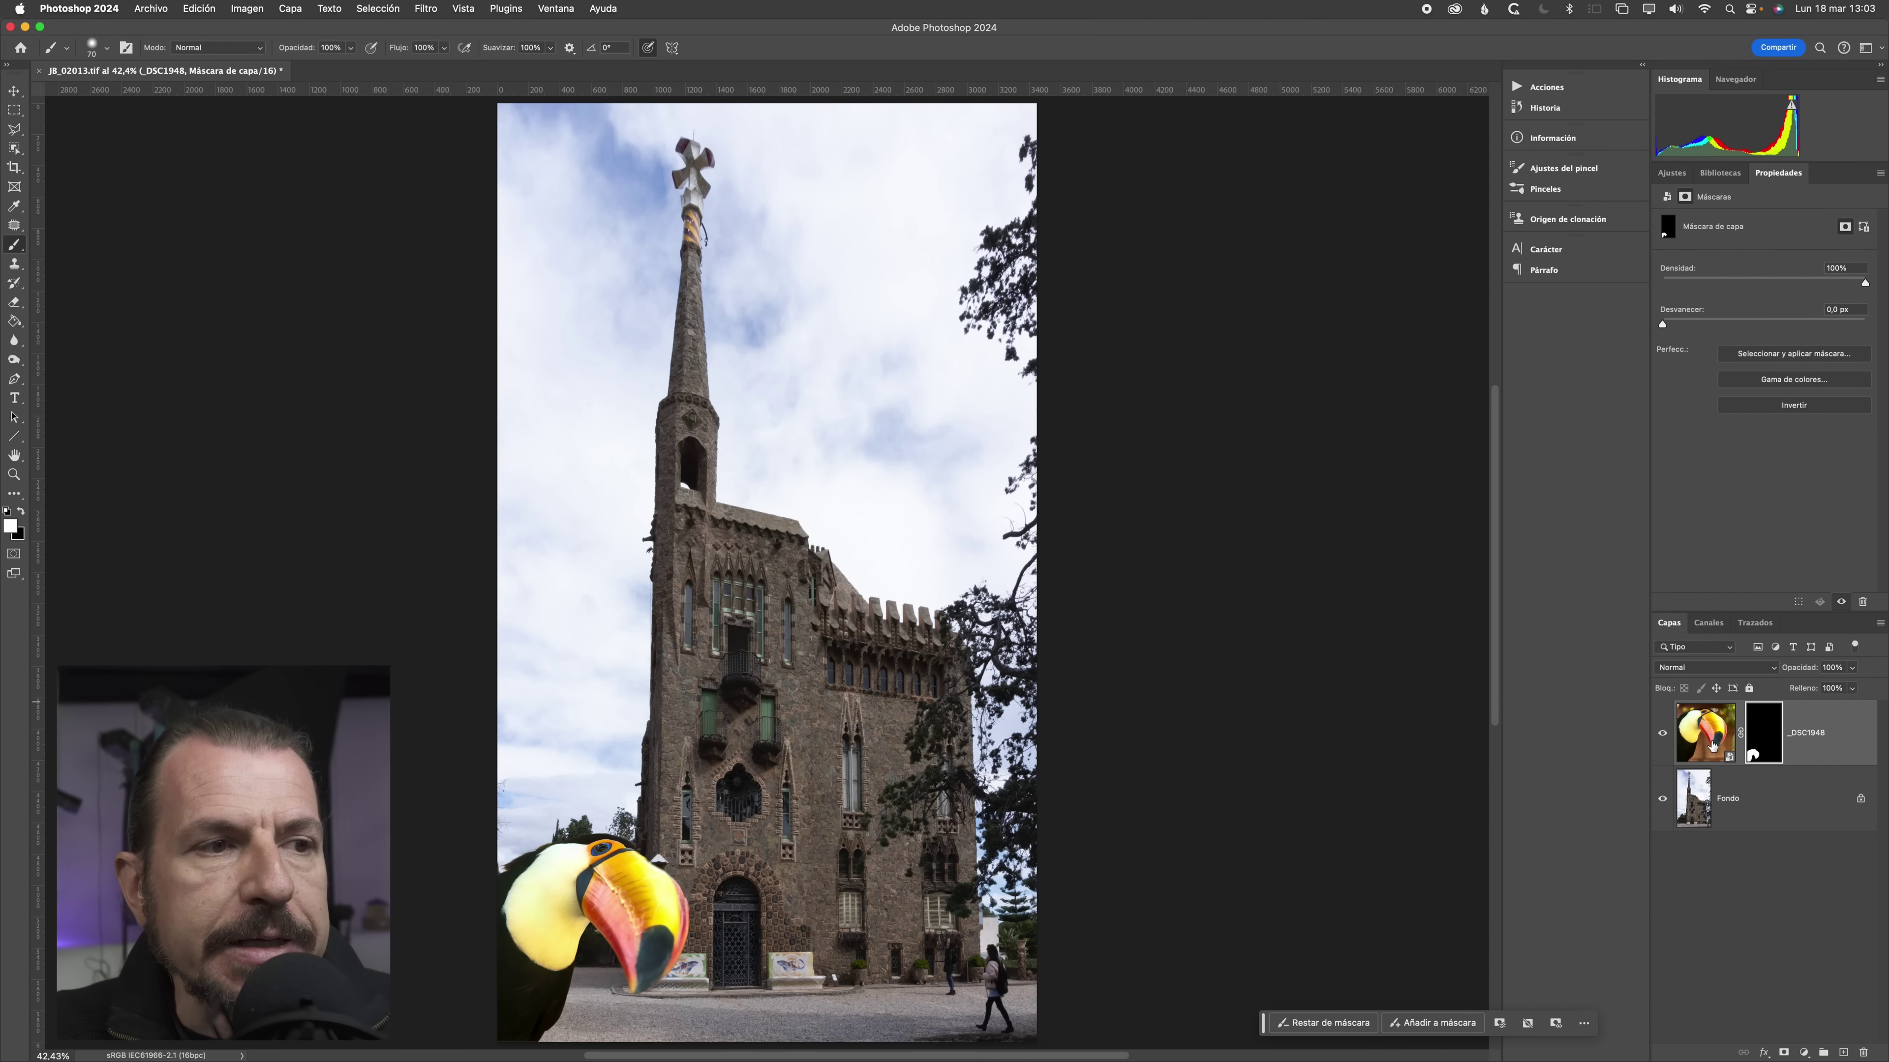
- Hide the toucan layer and make Fondo the active layer
left_click(1662, 737)
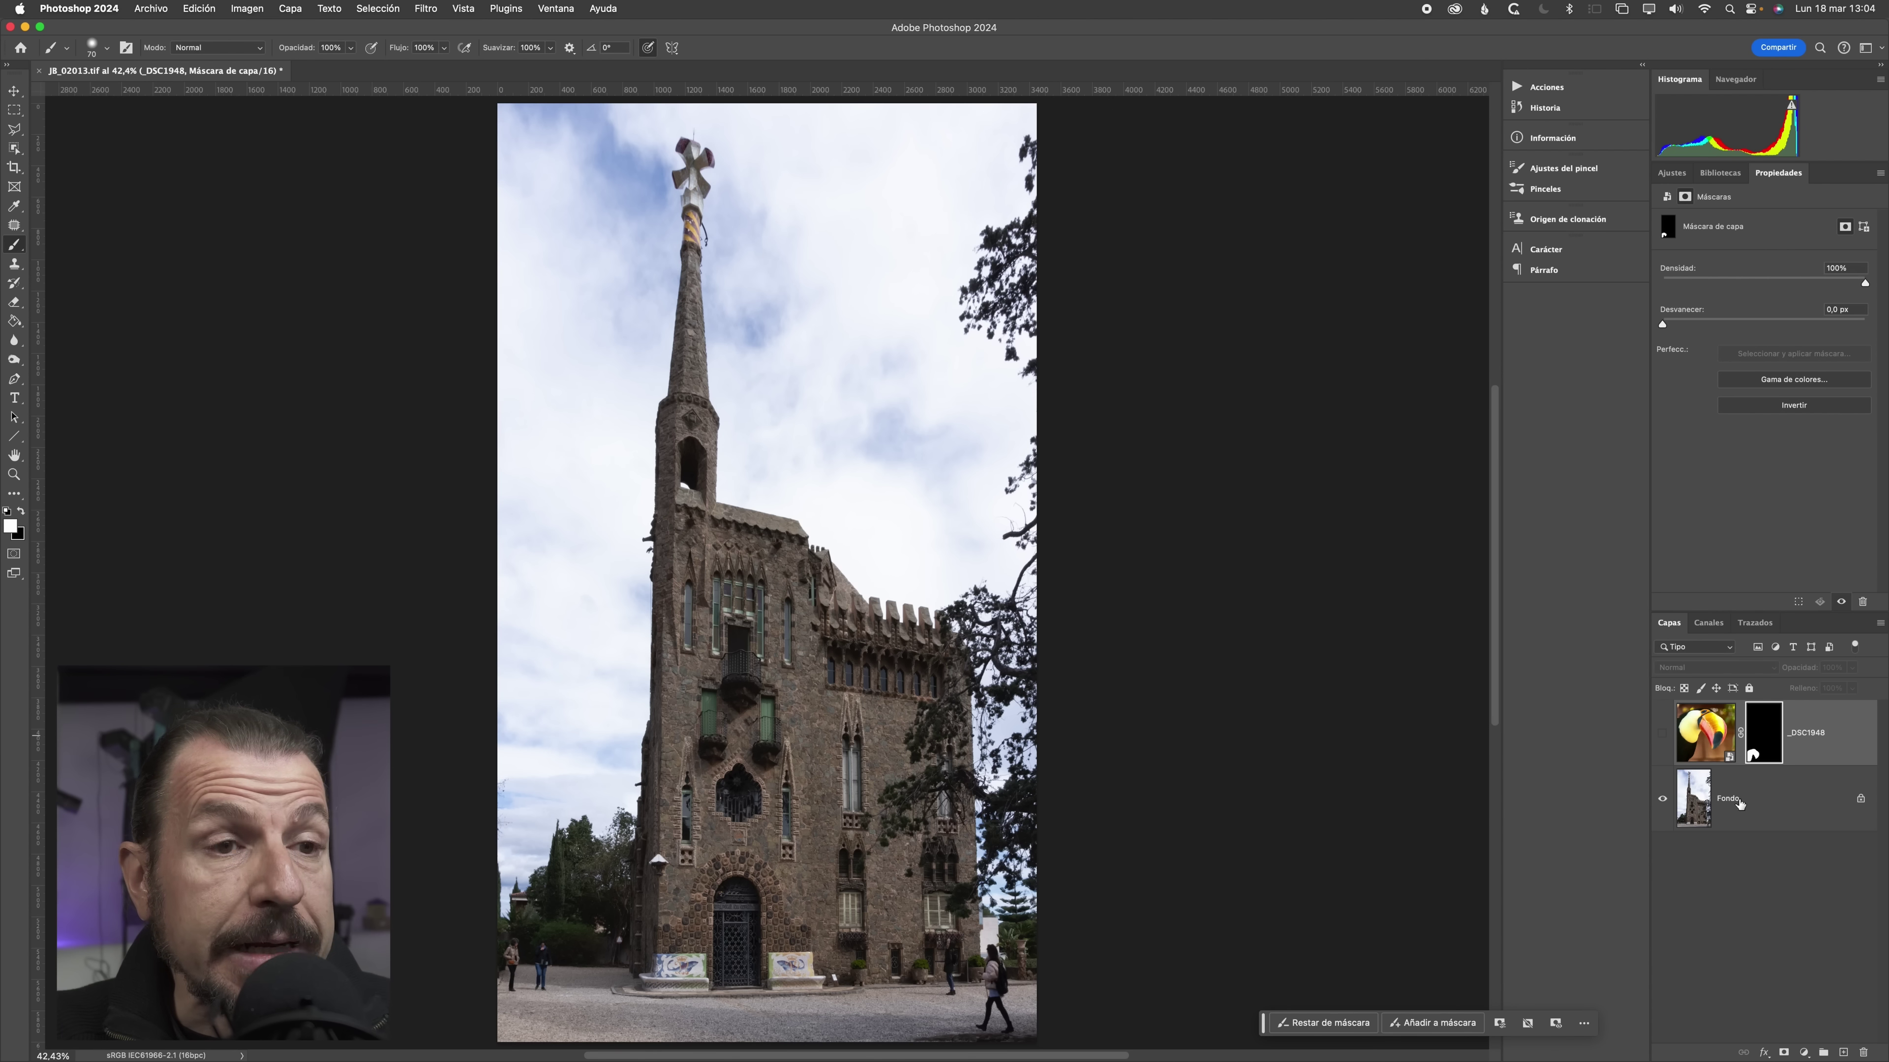
left_click(1716, 801)
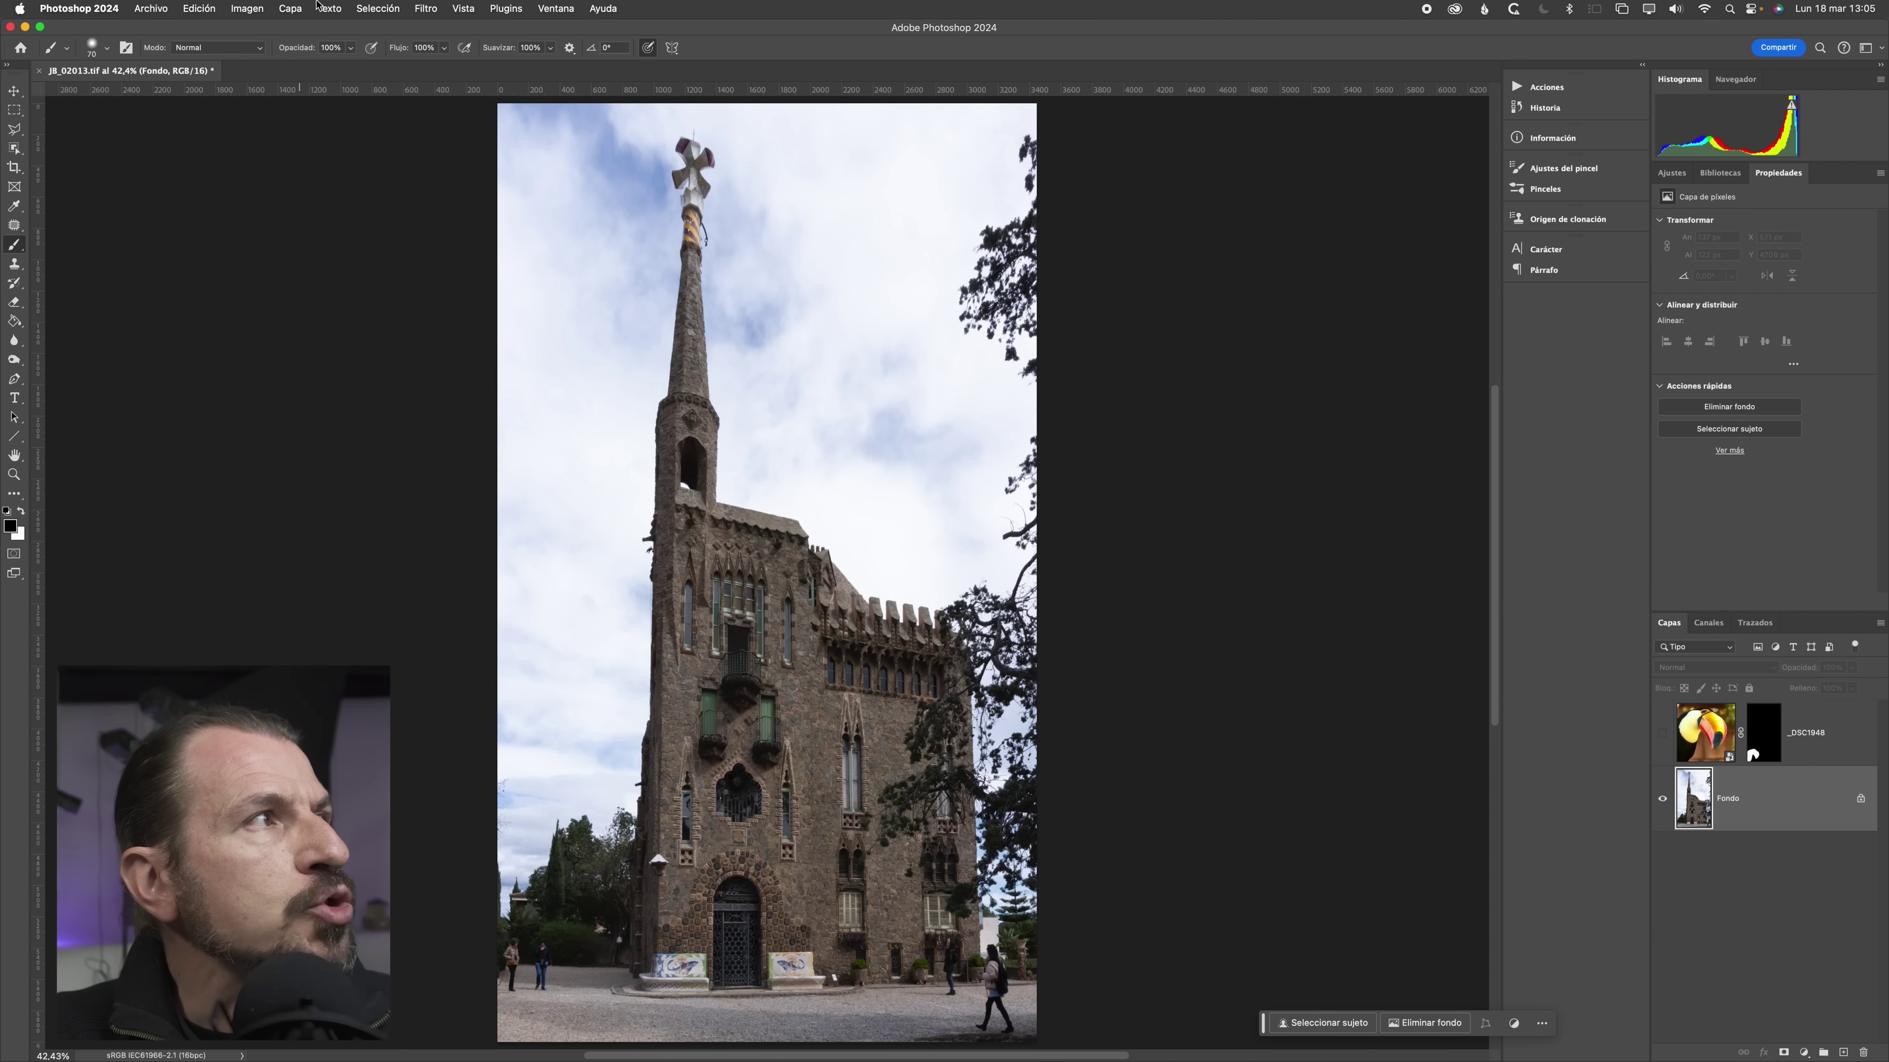
- Select the sky with Selección > Cielo and add a Niveles adjustment masked to it
left_click(378, 9)
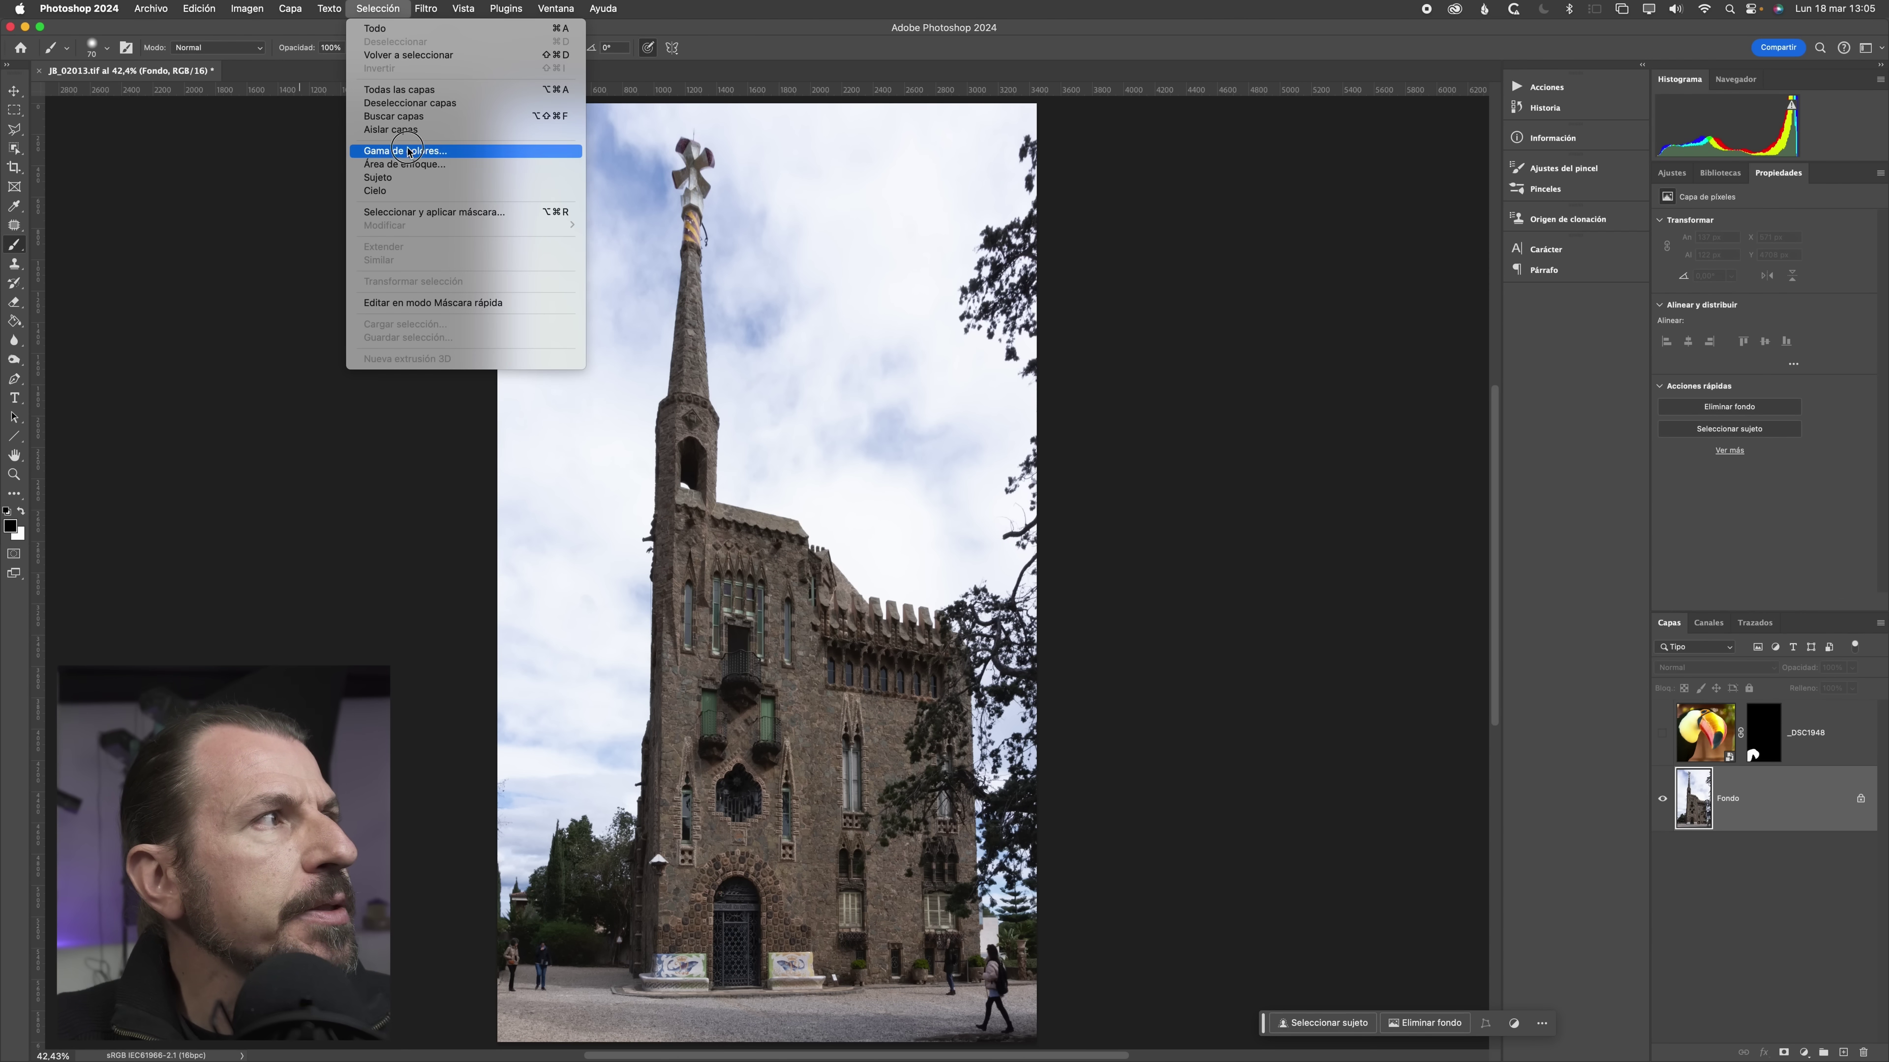
left_click(417, 190)
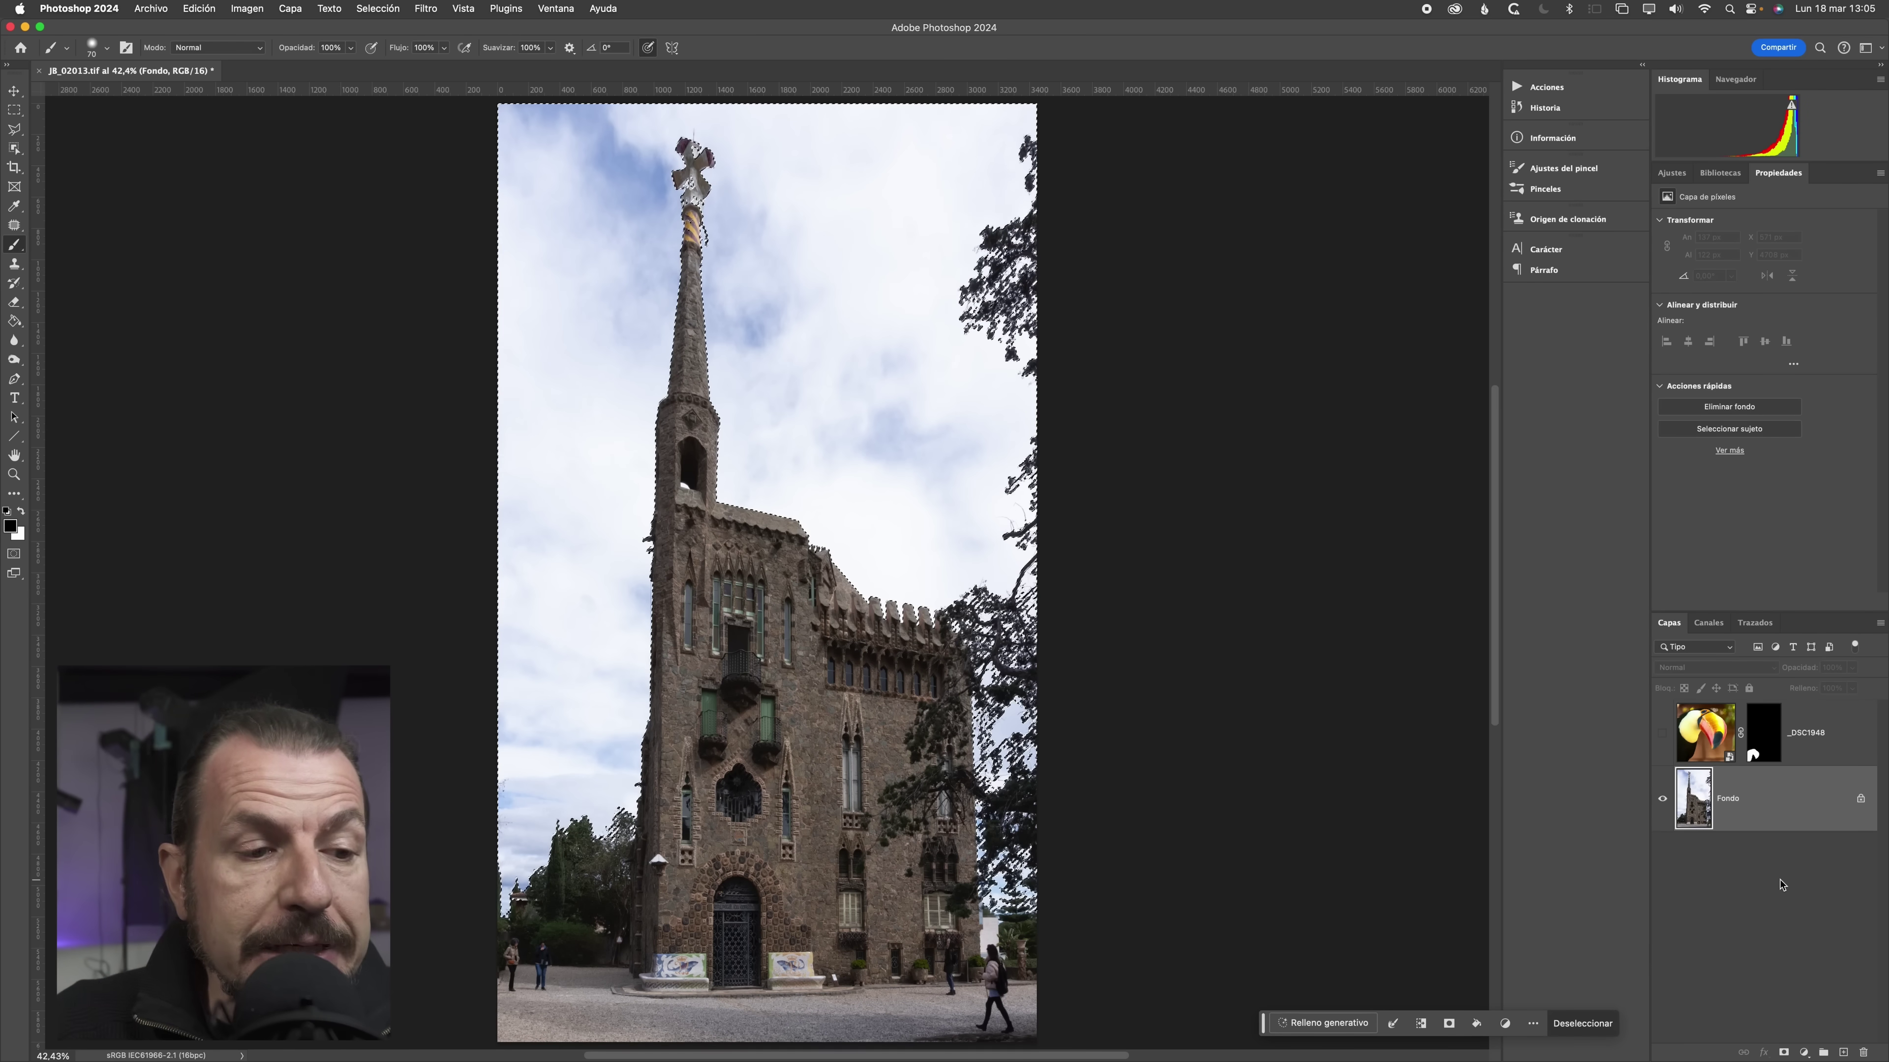
left_click(1804, 1052)
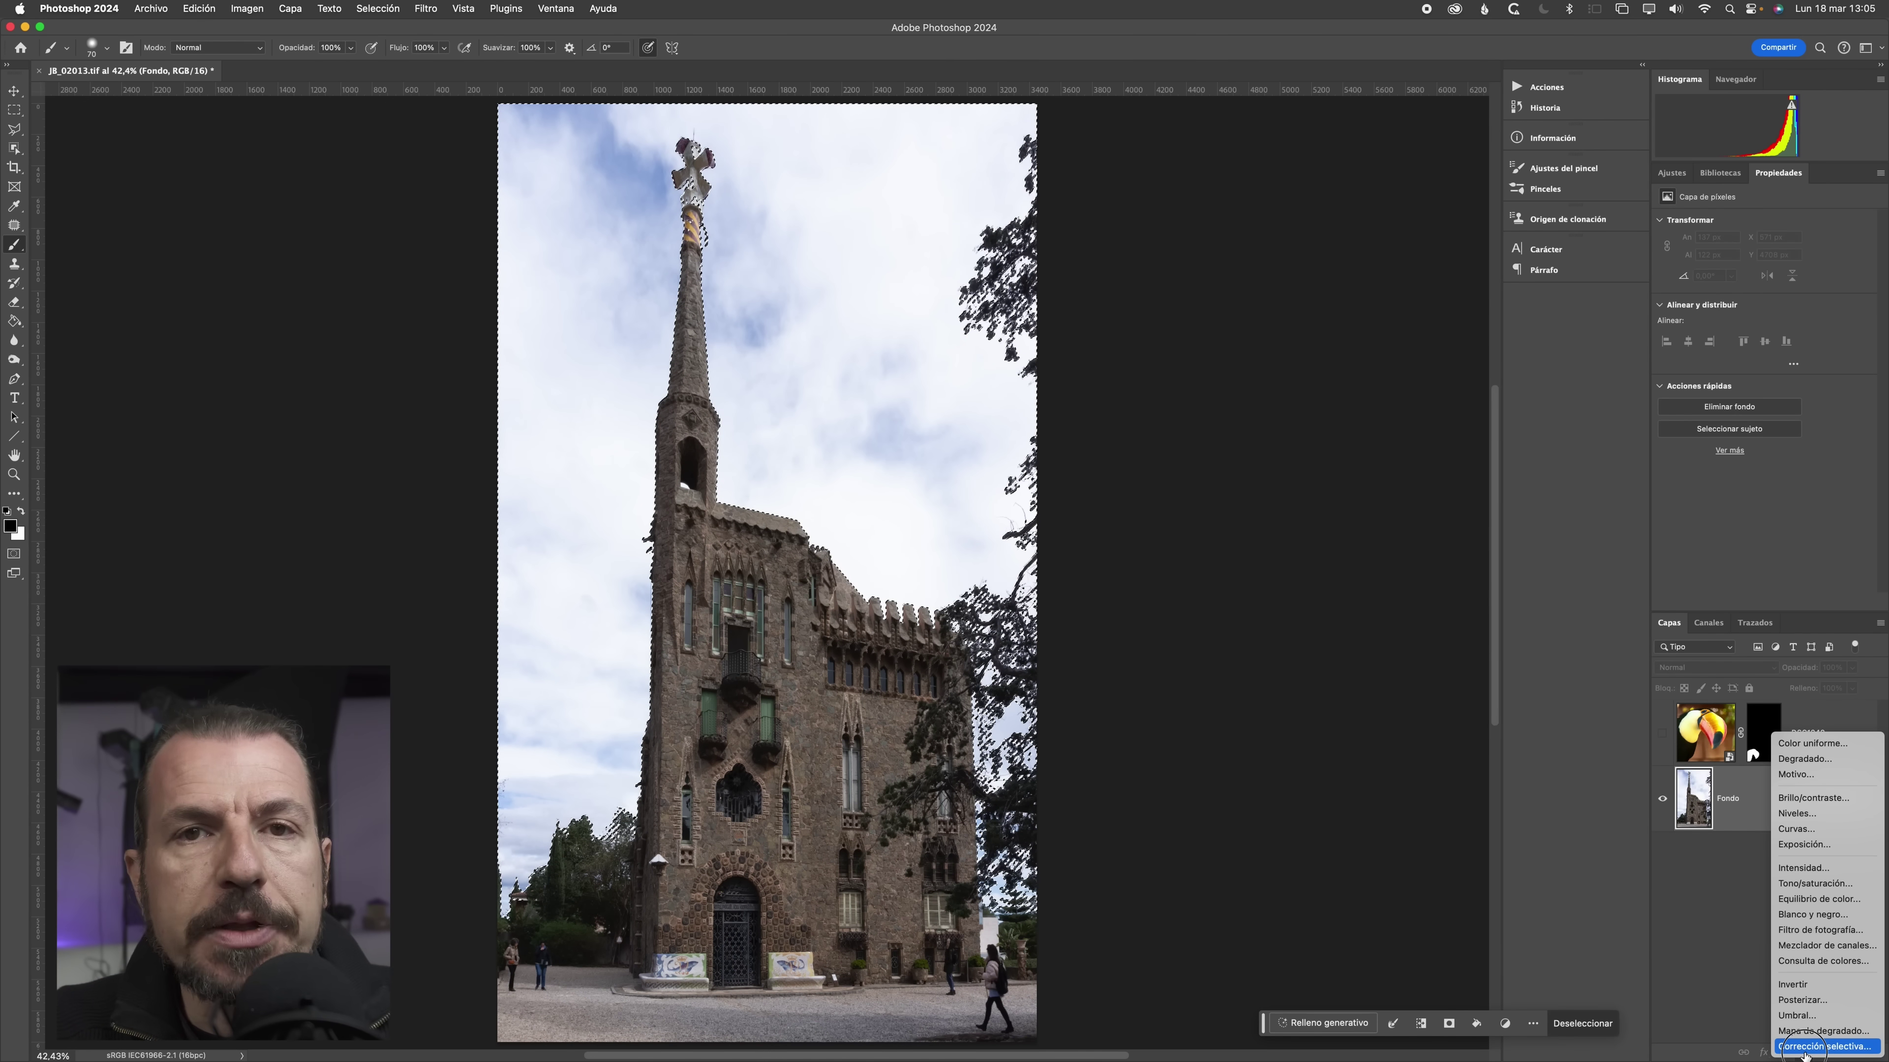
left_click(1814, 814)
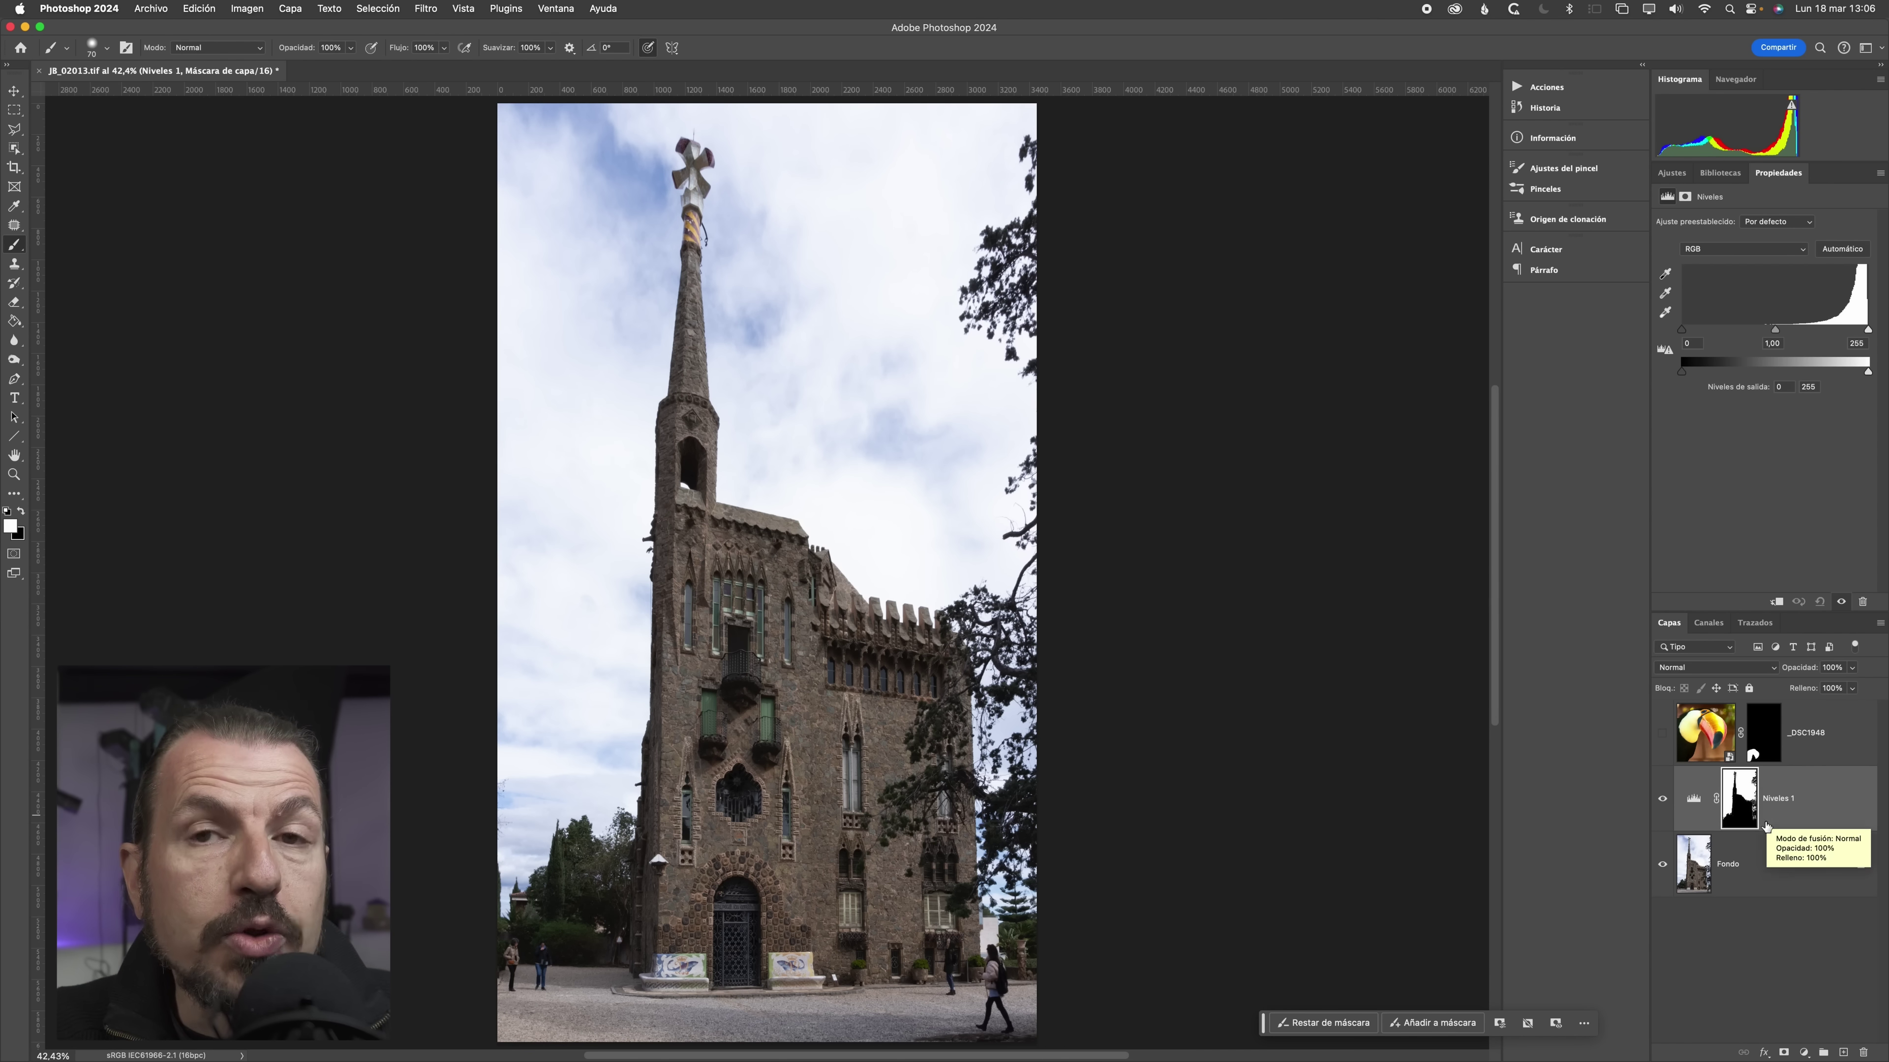
left_click(1804, 1053)
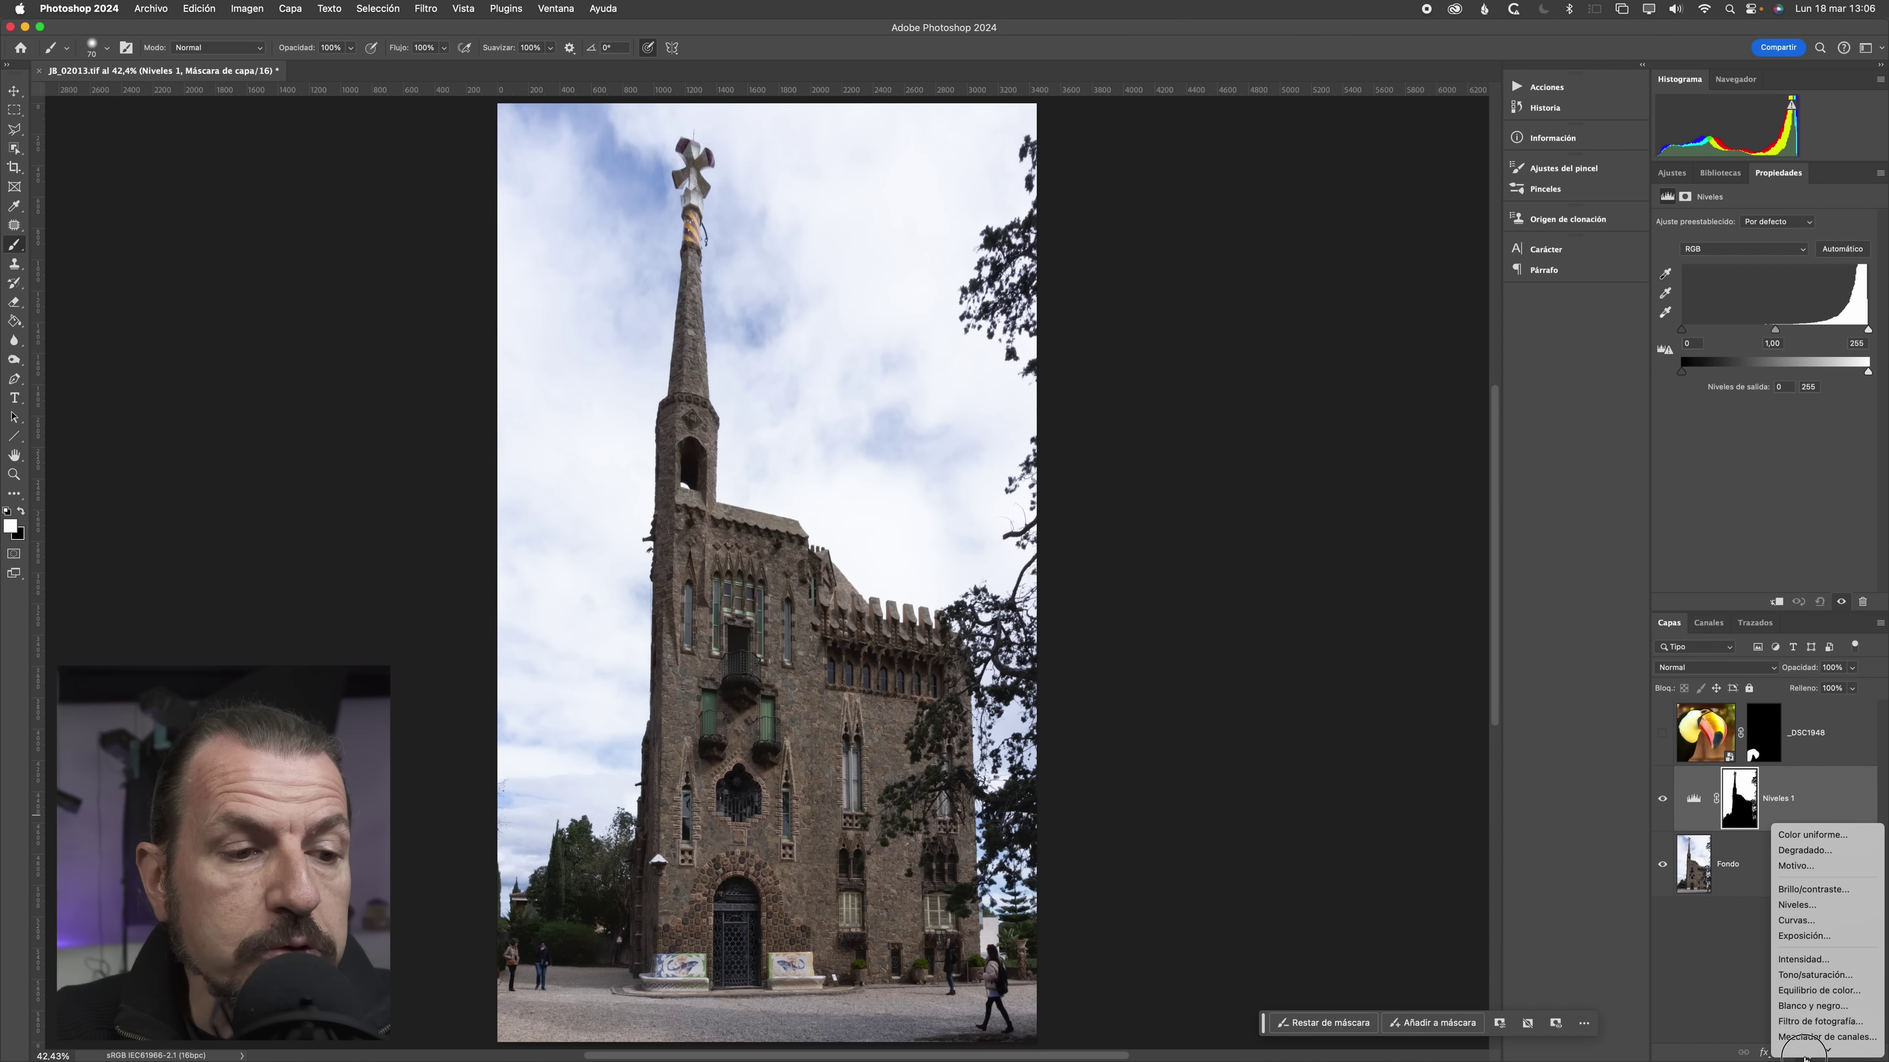
left_click(1803, 877)
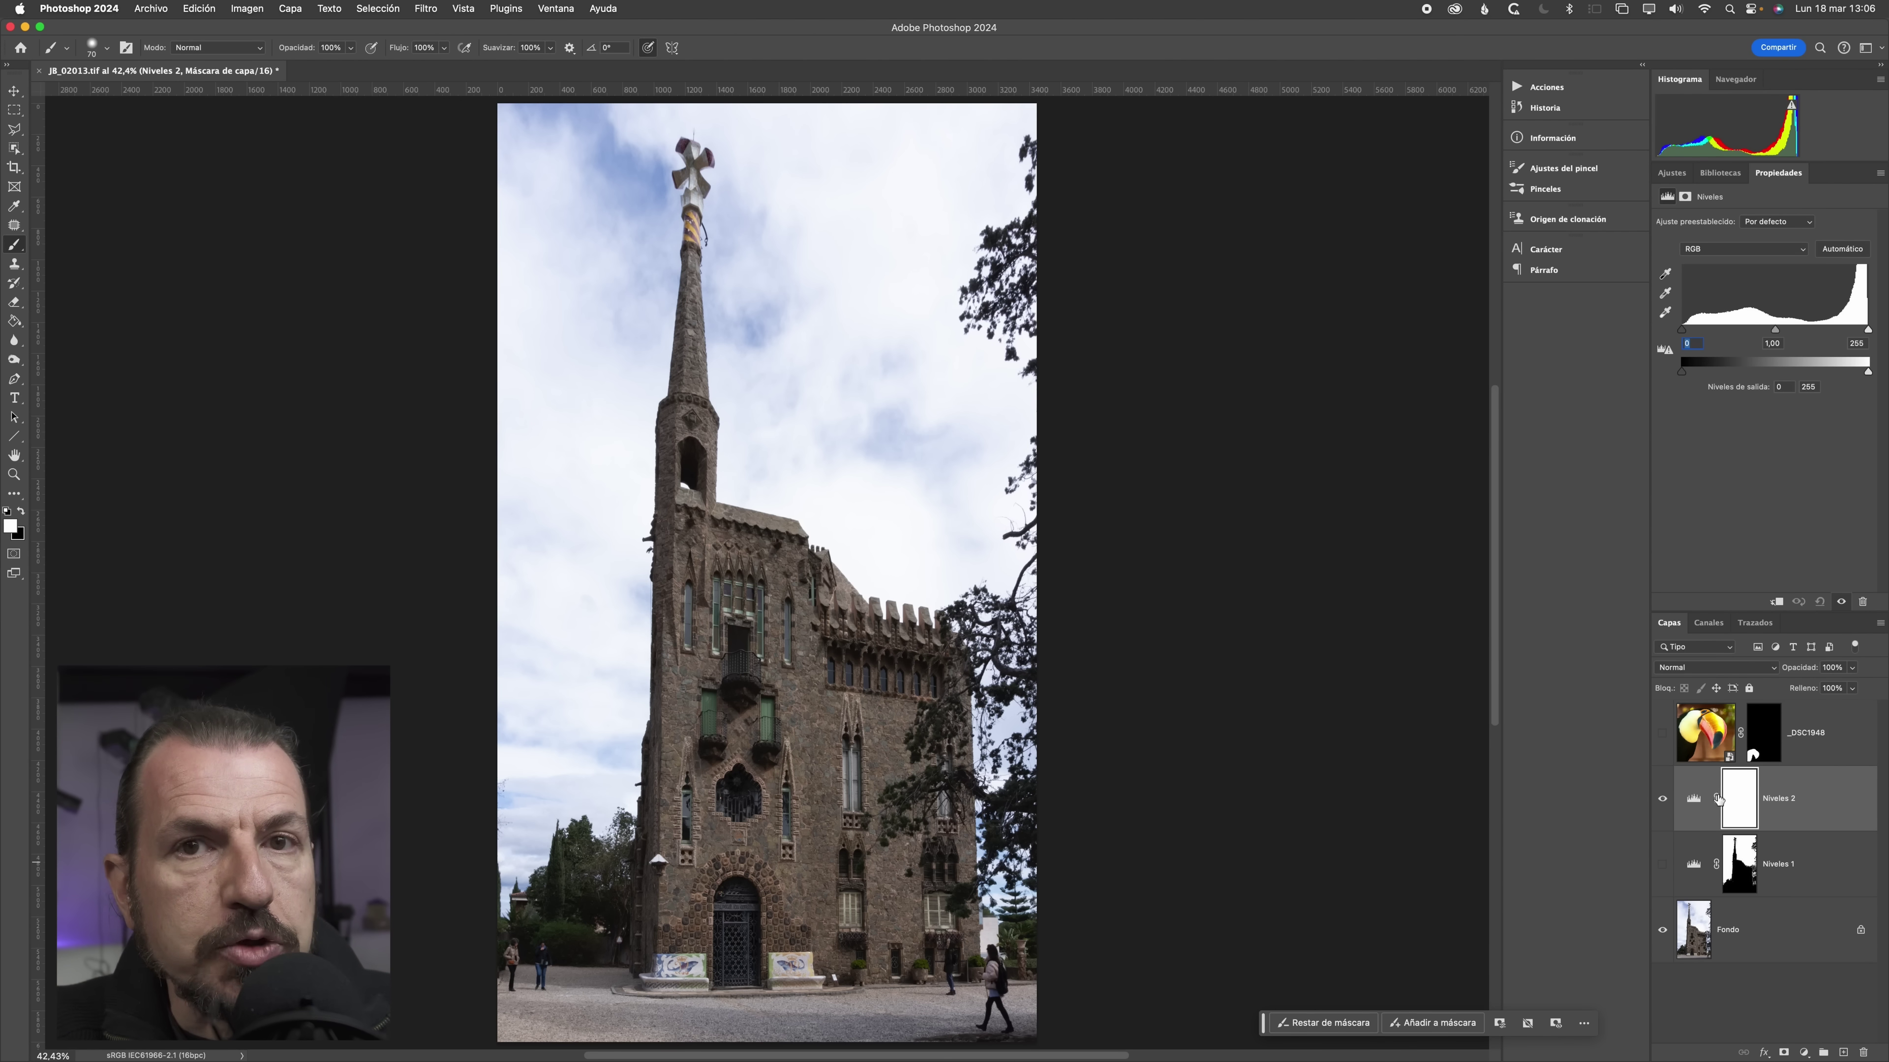
left_click_drag(1682, 331, 1833, 332)
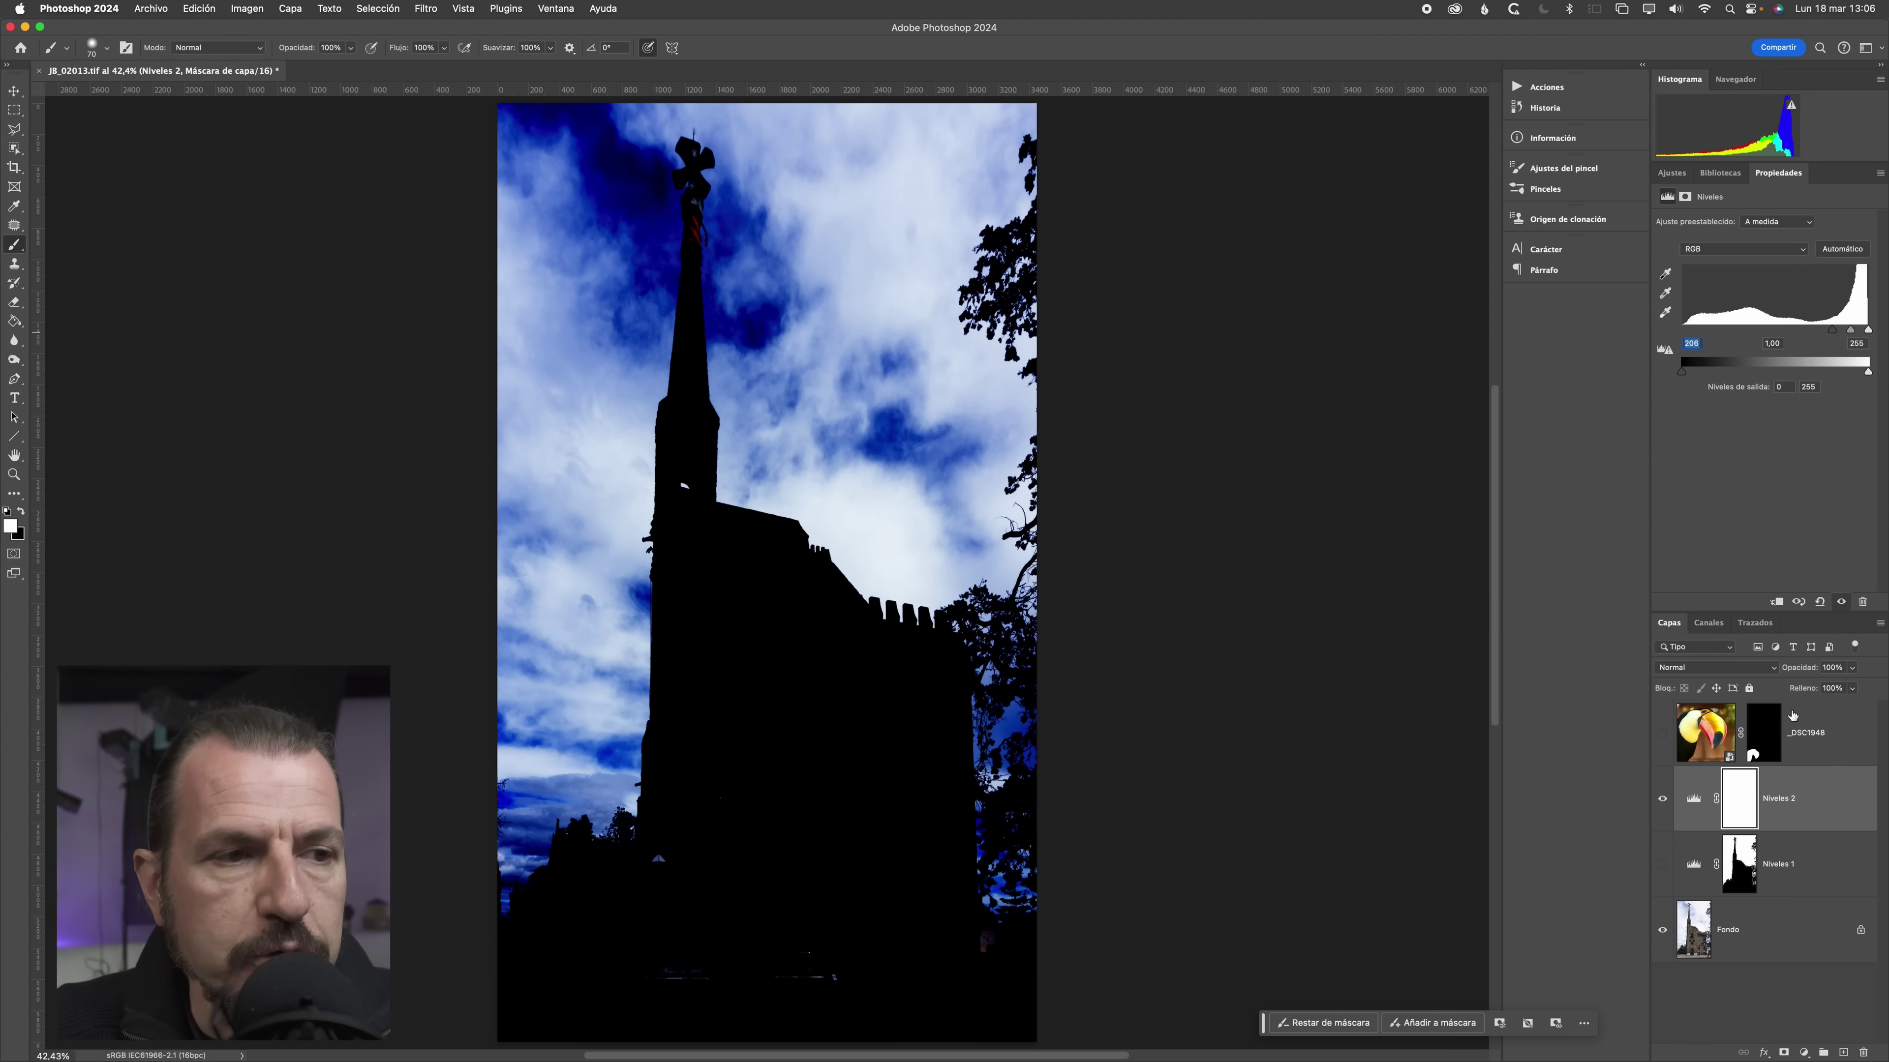
left_click_drag(1814, 801, 1862, 1051)
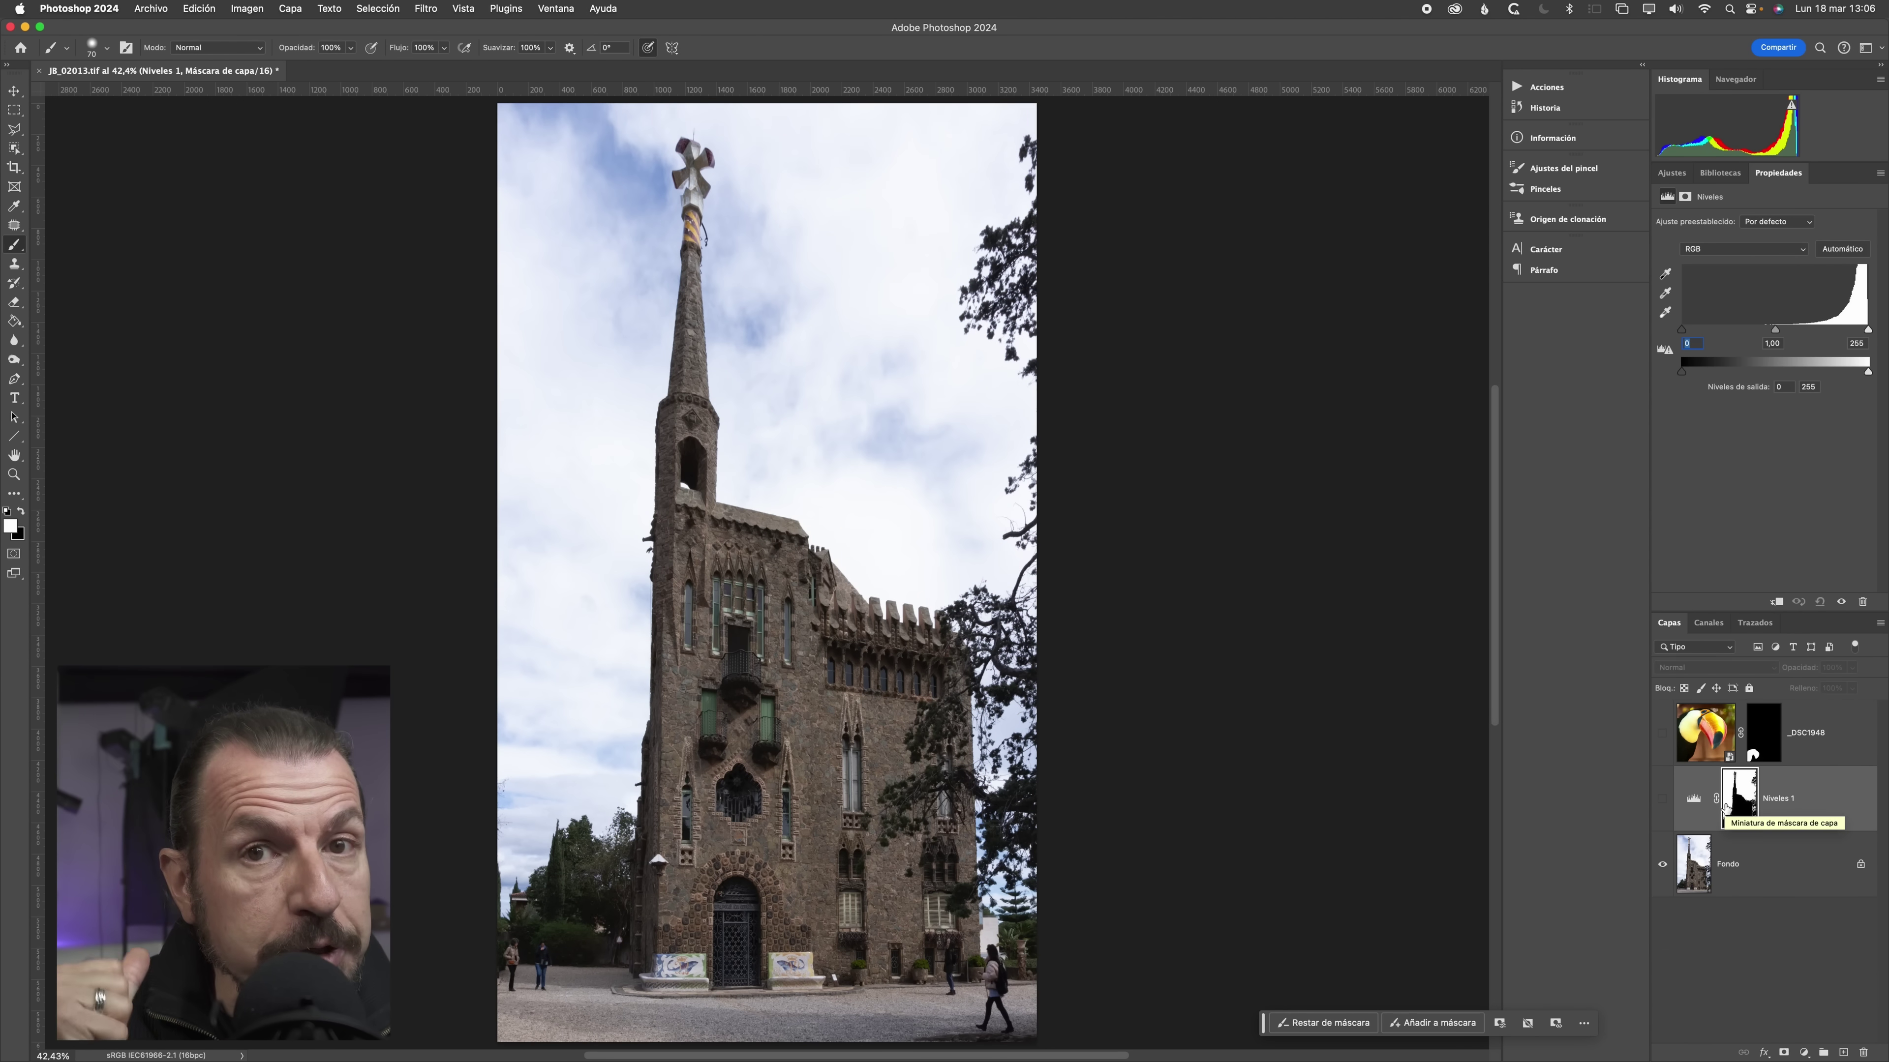
left_click(1803, 1052)
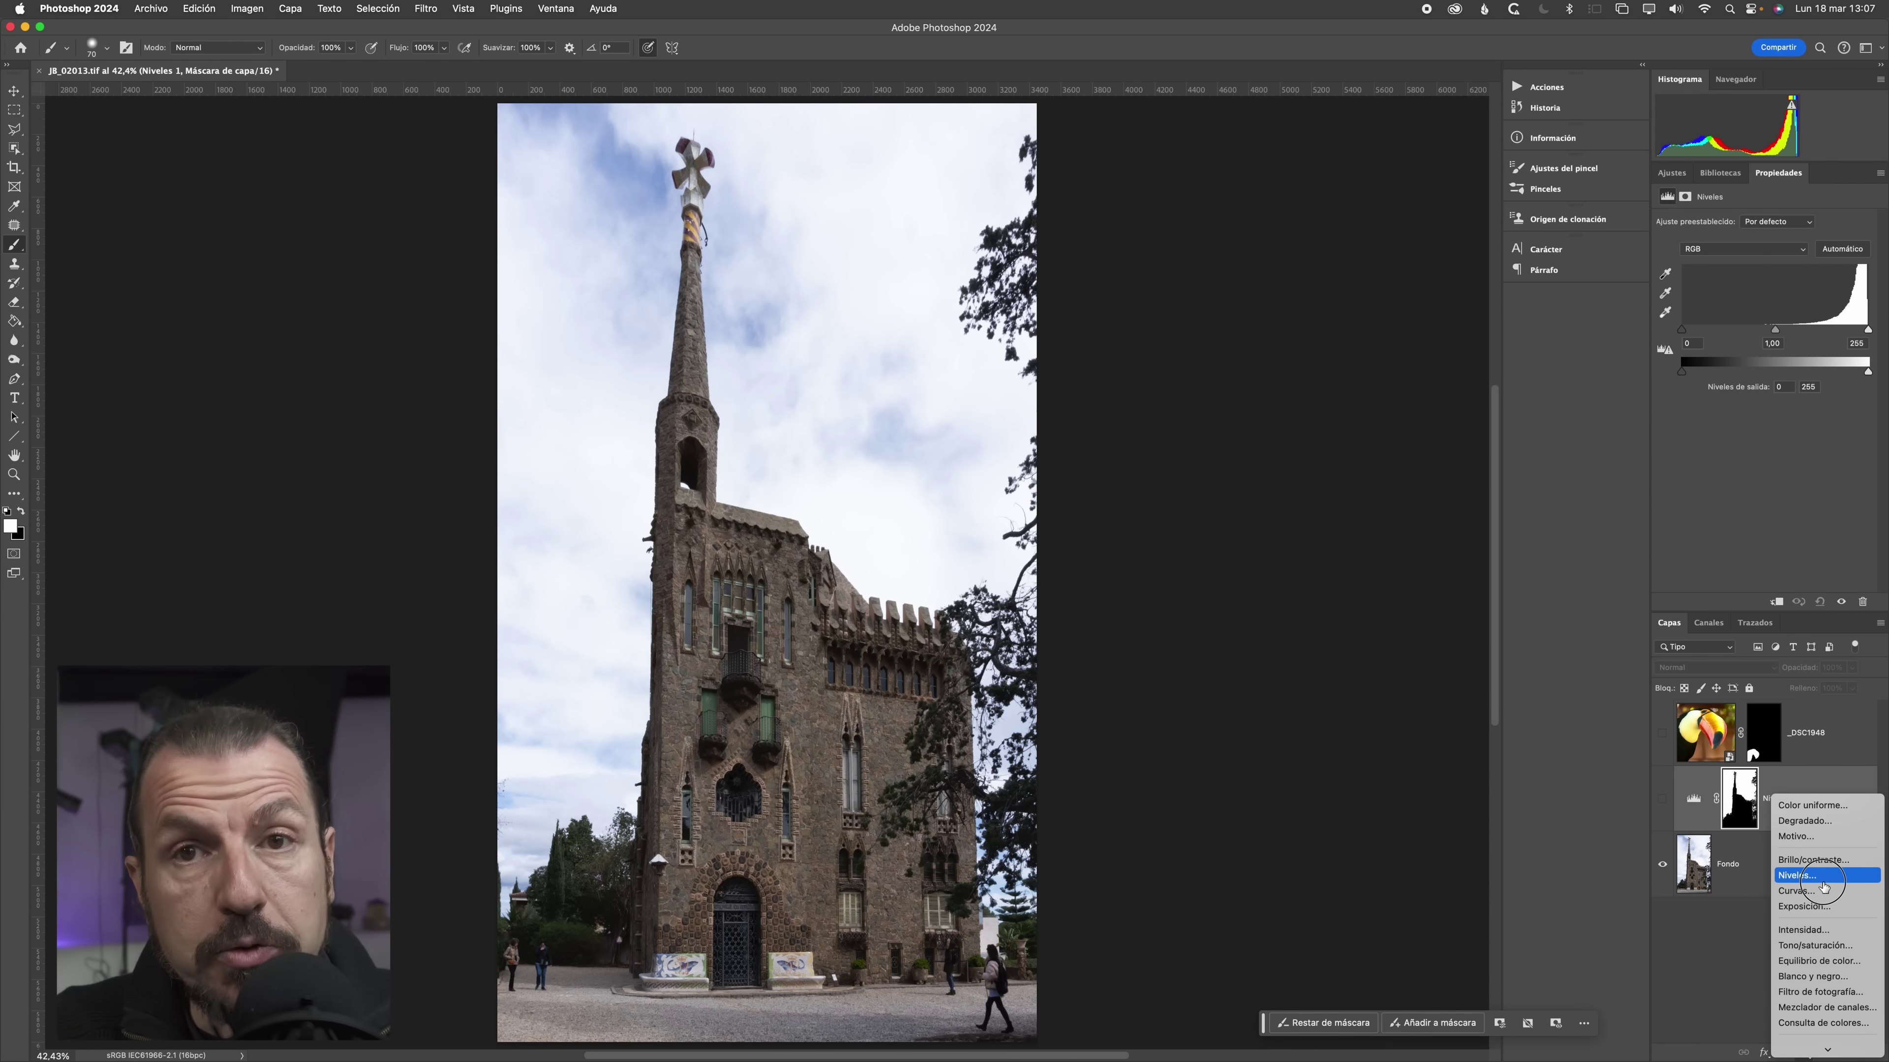
left_click(1689, 931)
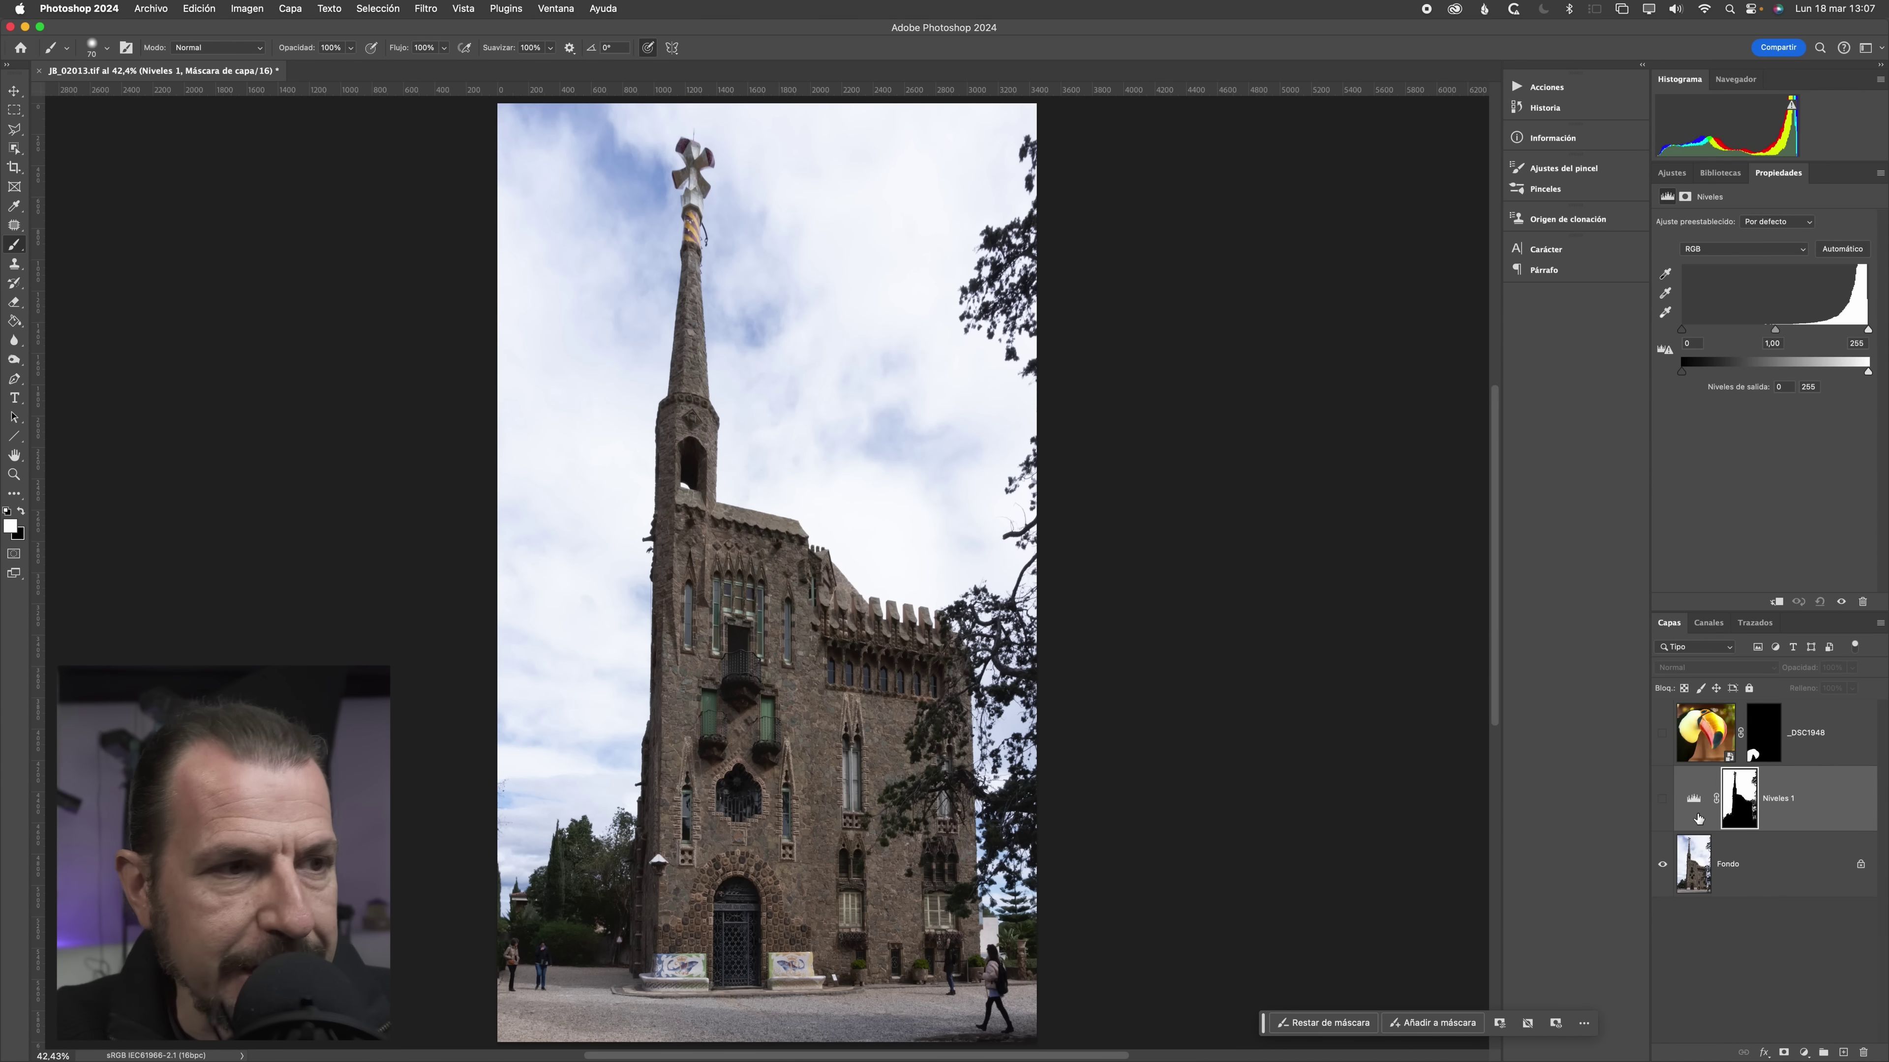
left_click(1662, 799)
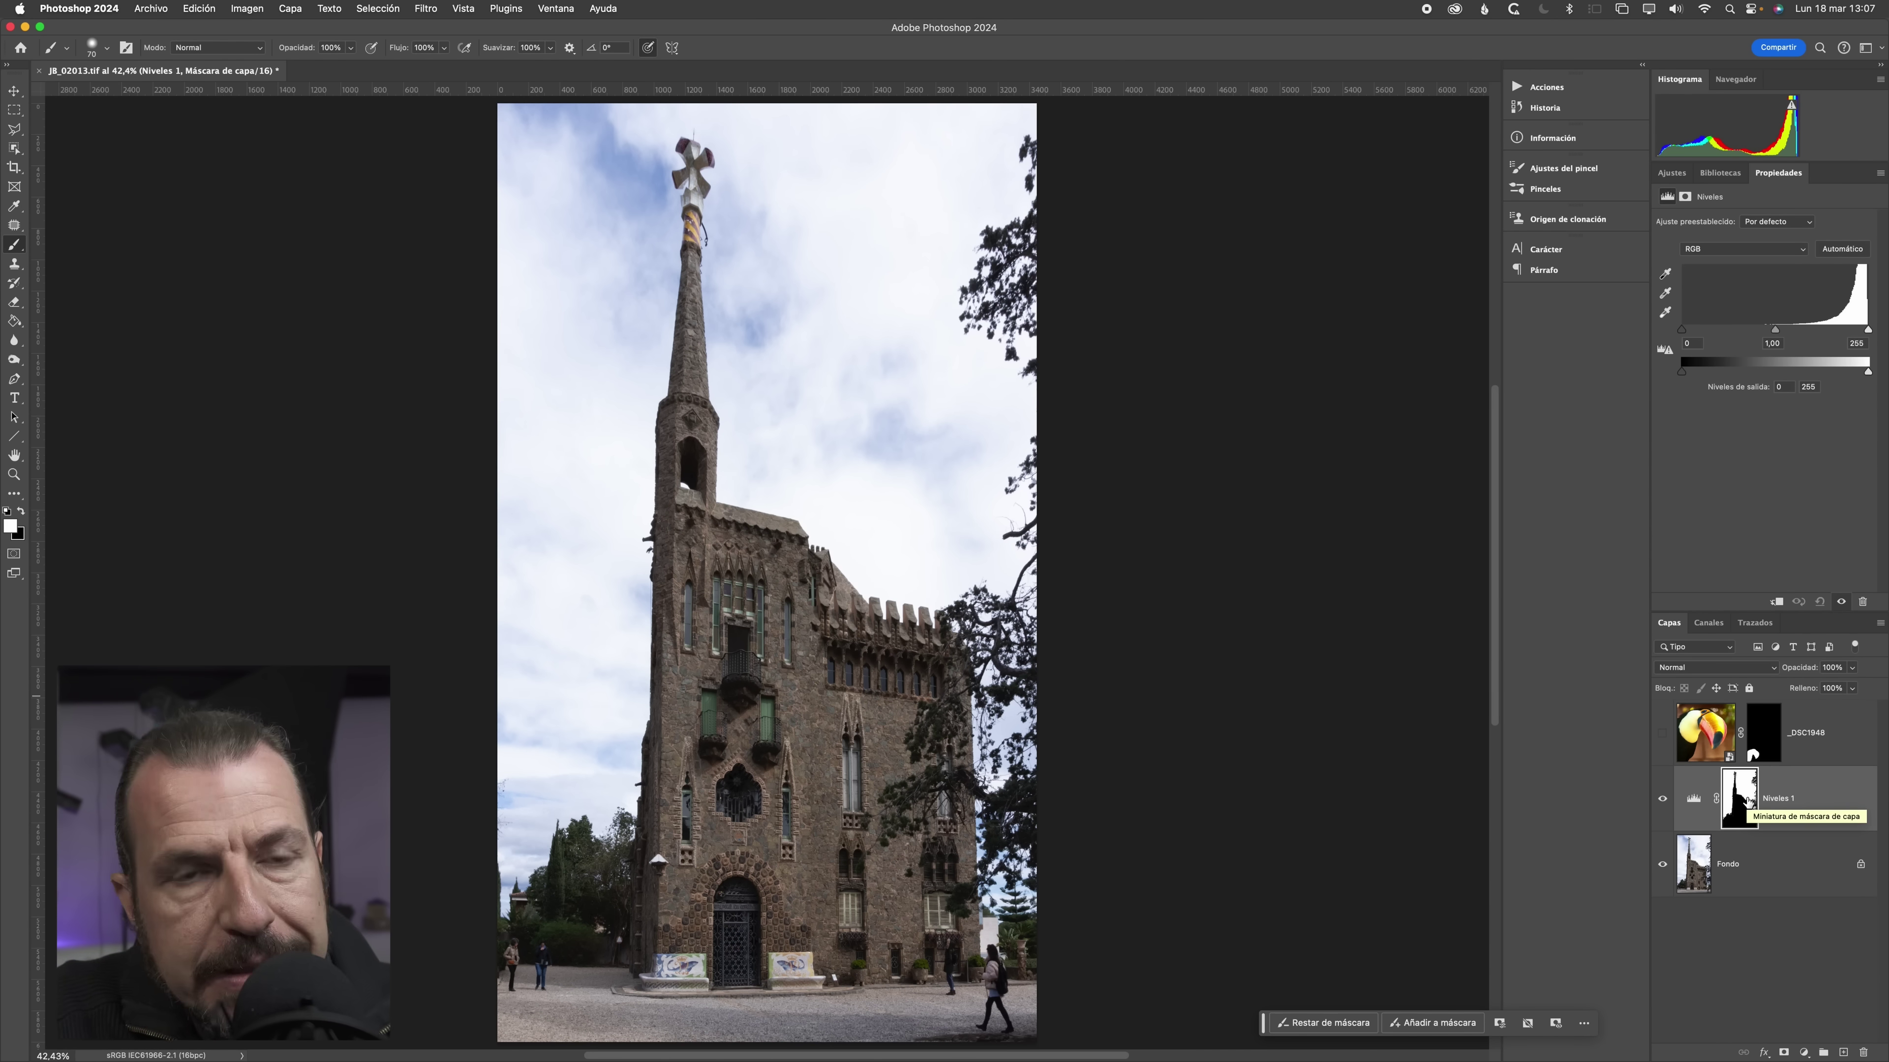
left_click(1692, 800)
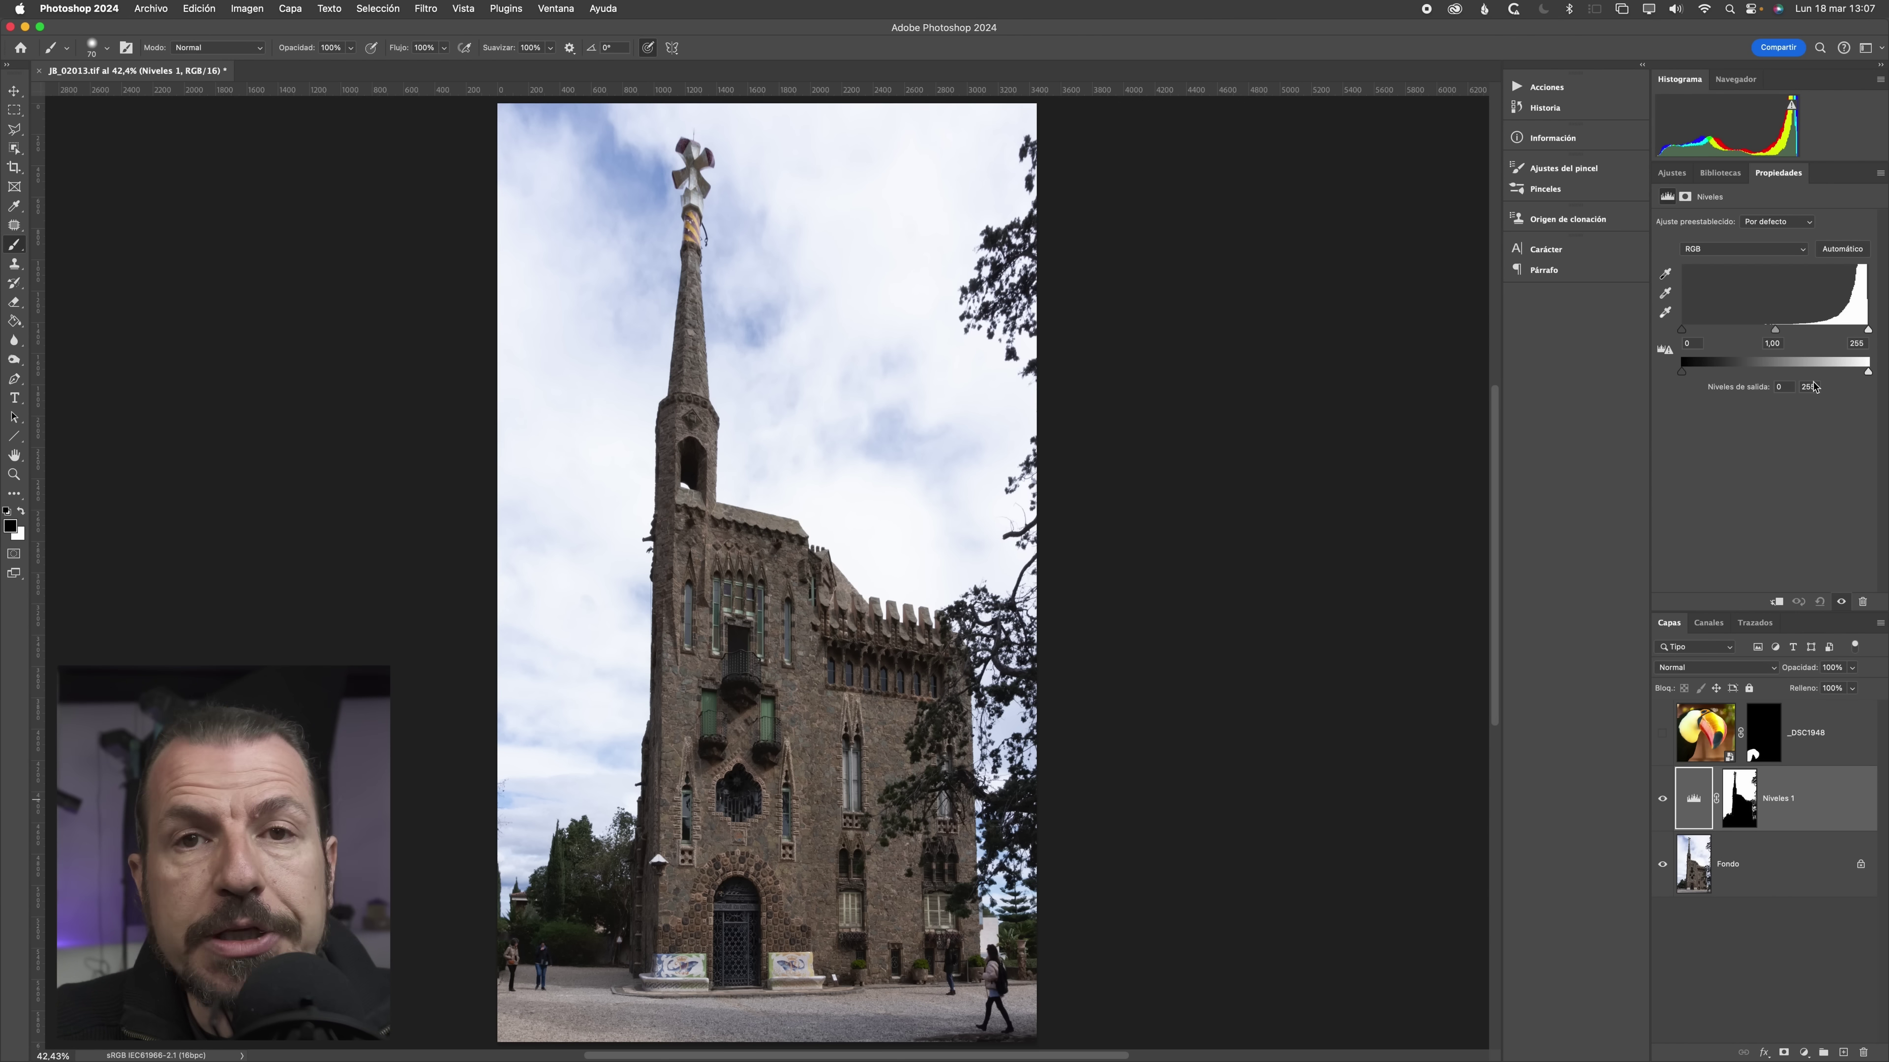
left_click_drag(1682, 329, 1688, 316)
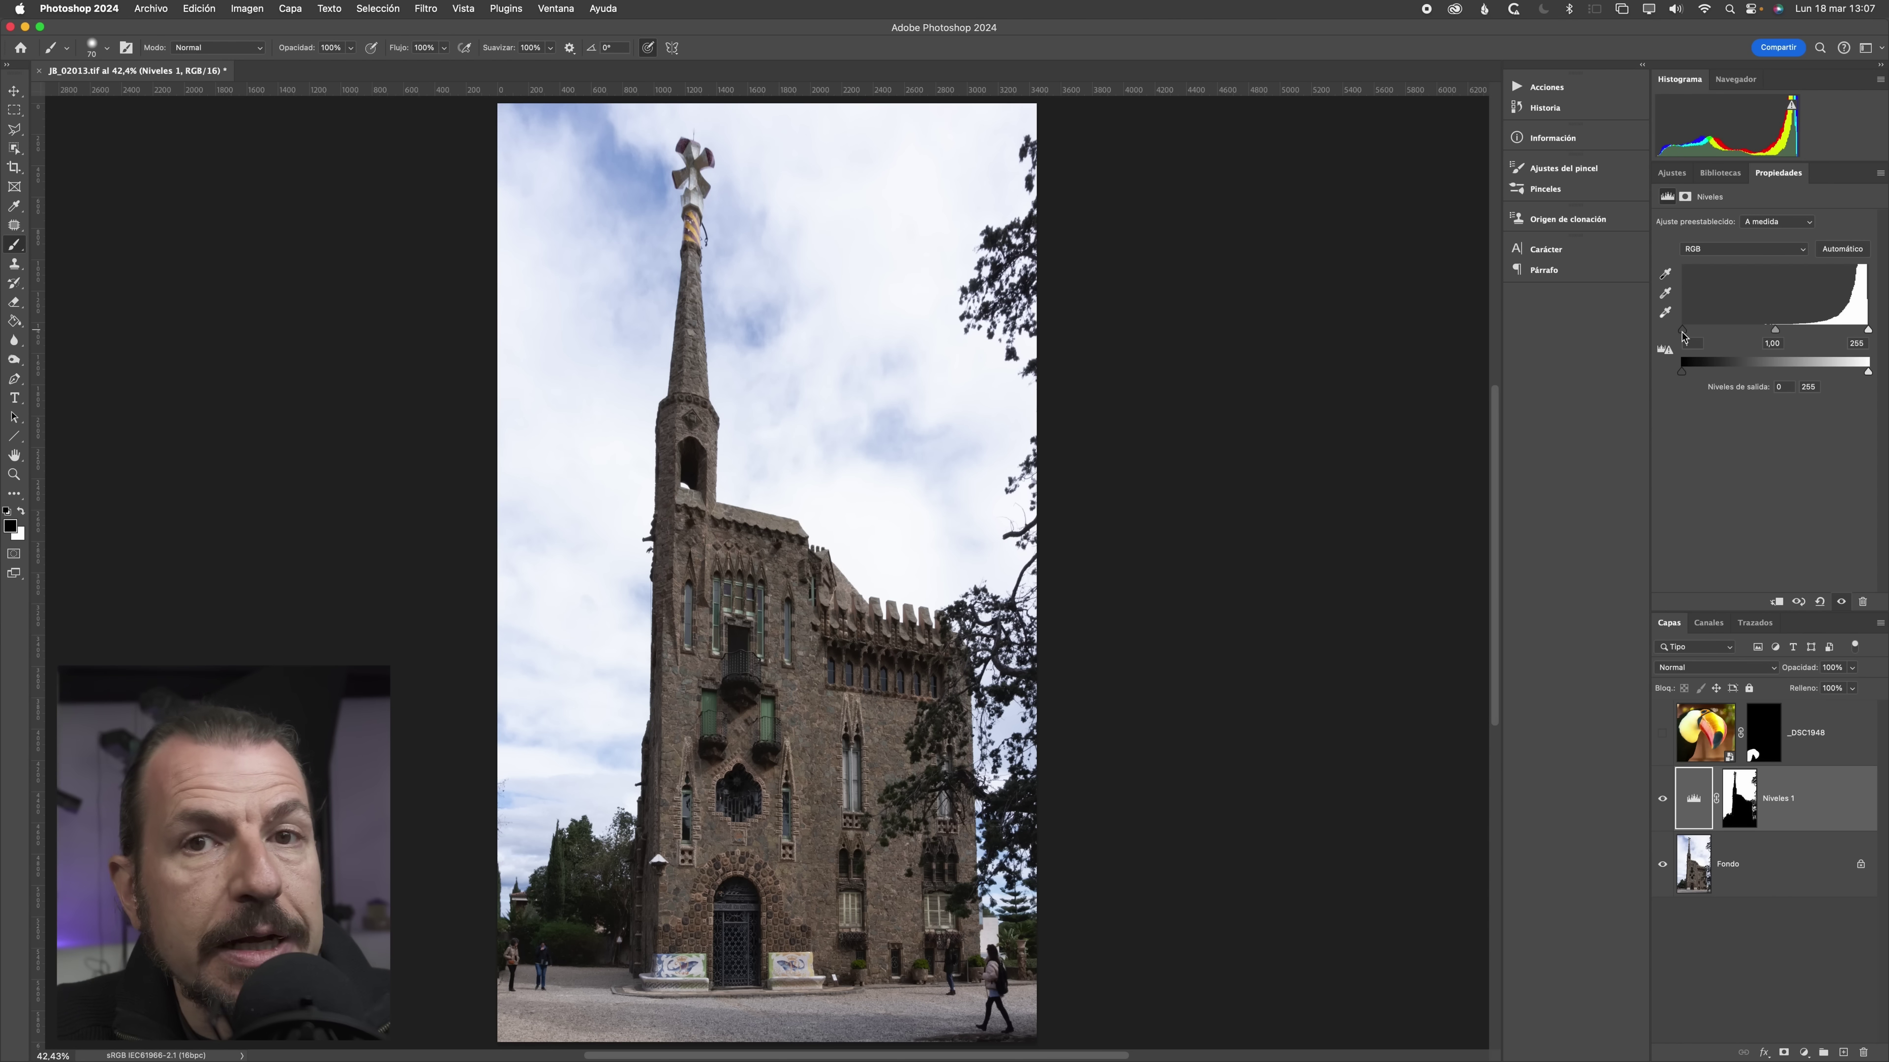
left_click(1684, 333)
left_click_drag(1684, 333, 1729, 334)
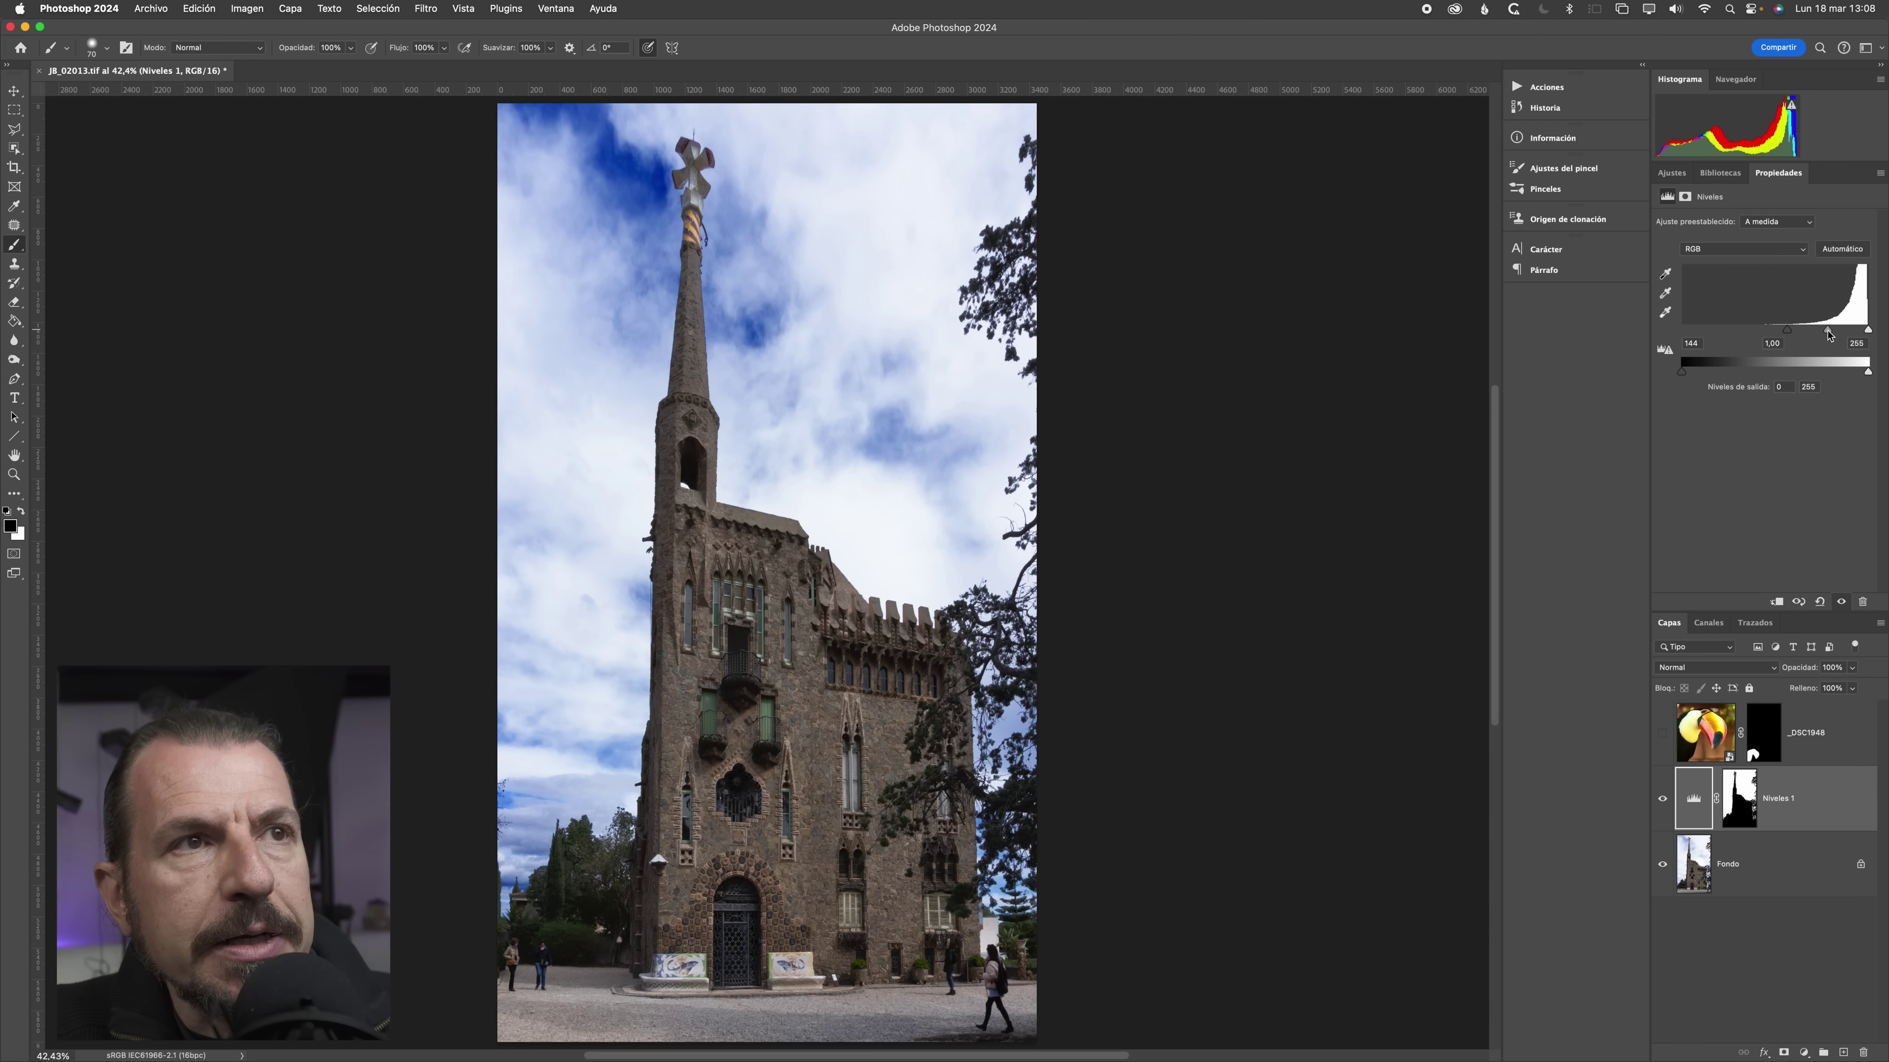
left_click_drag(1829, 335, 1809, 335)
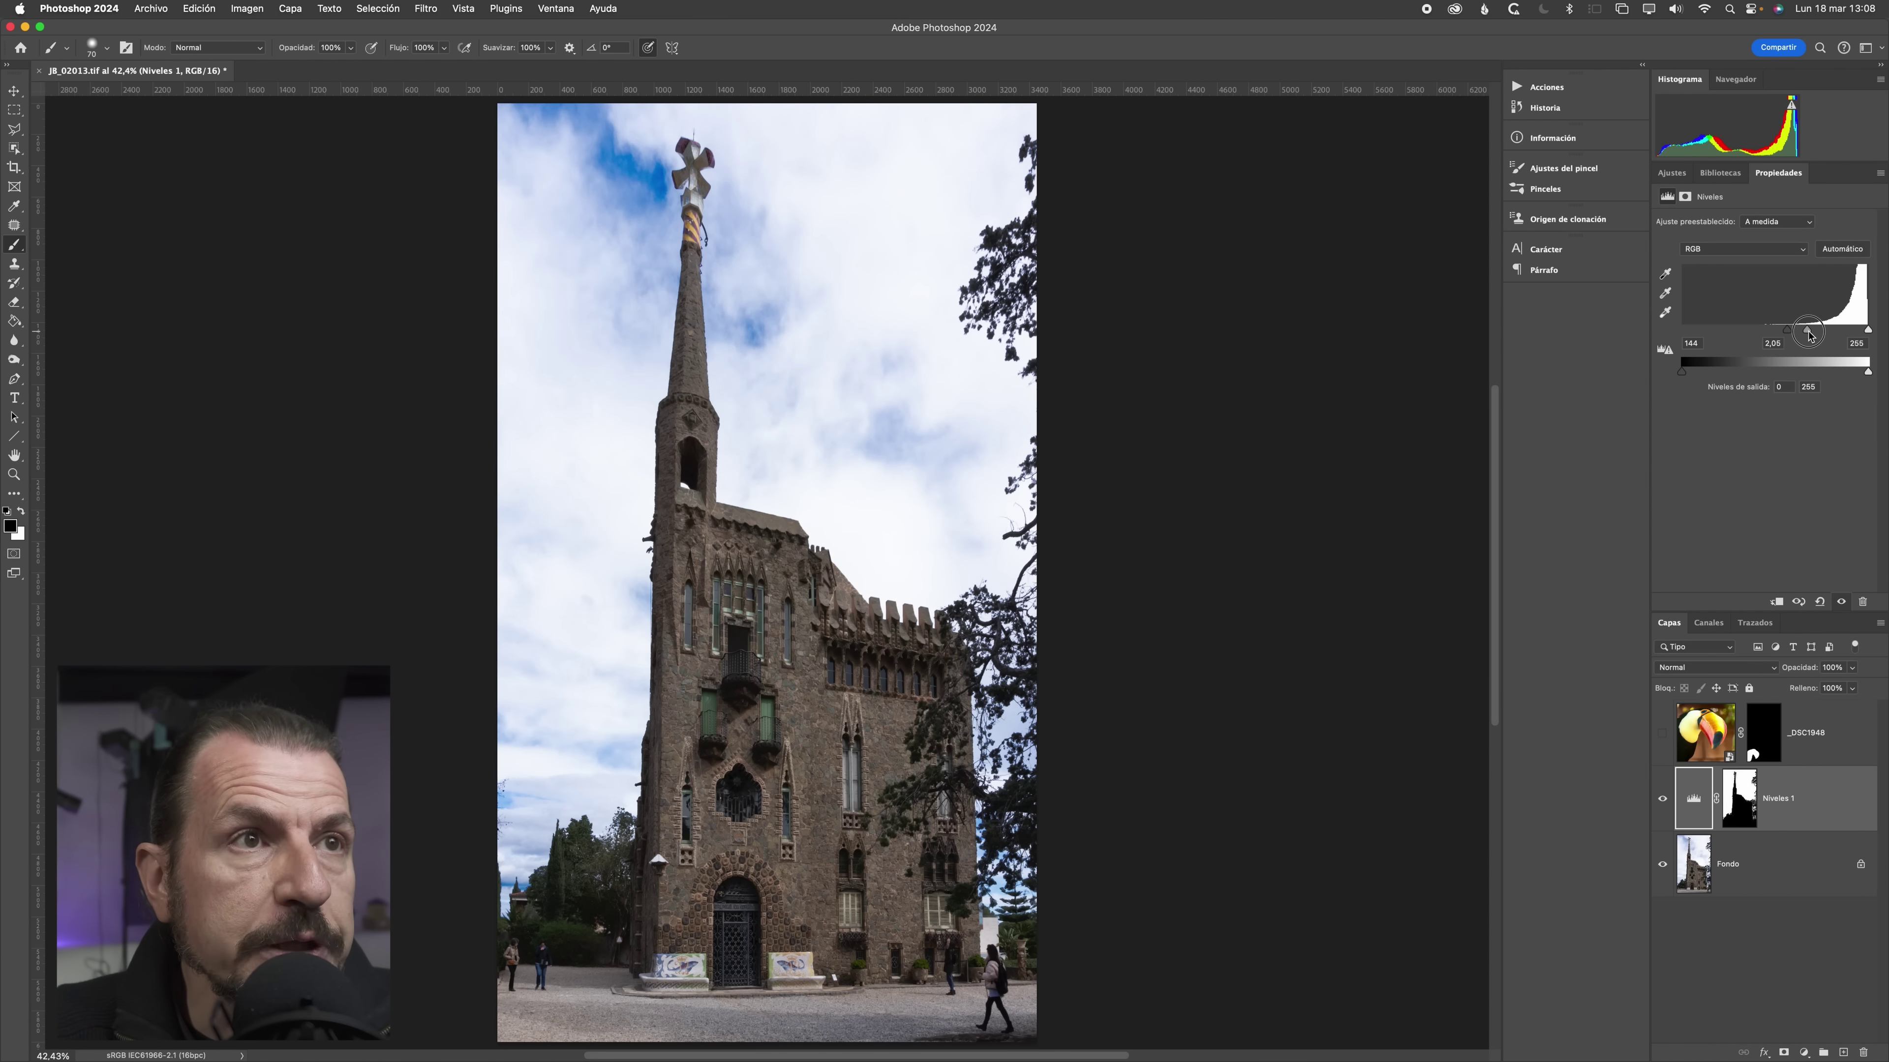
left_click_drag(1809, 335, 1841, 336)
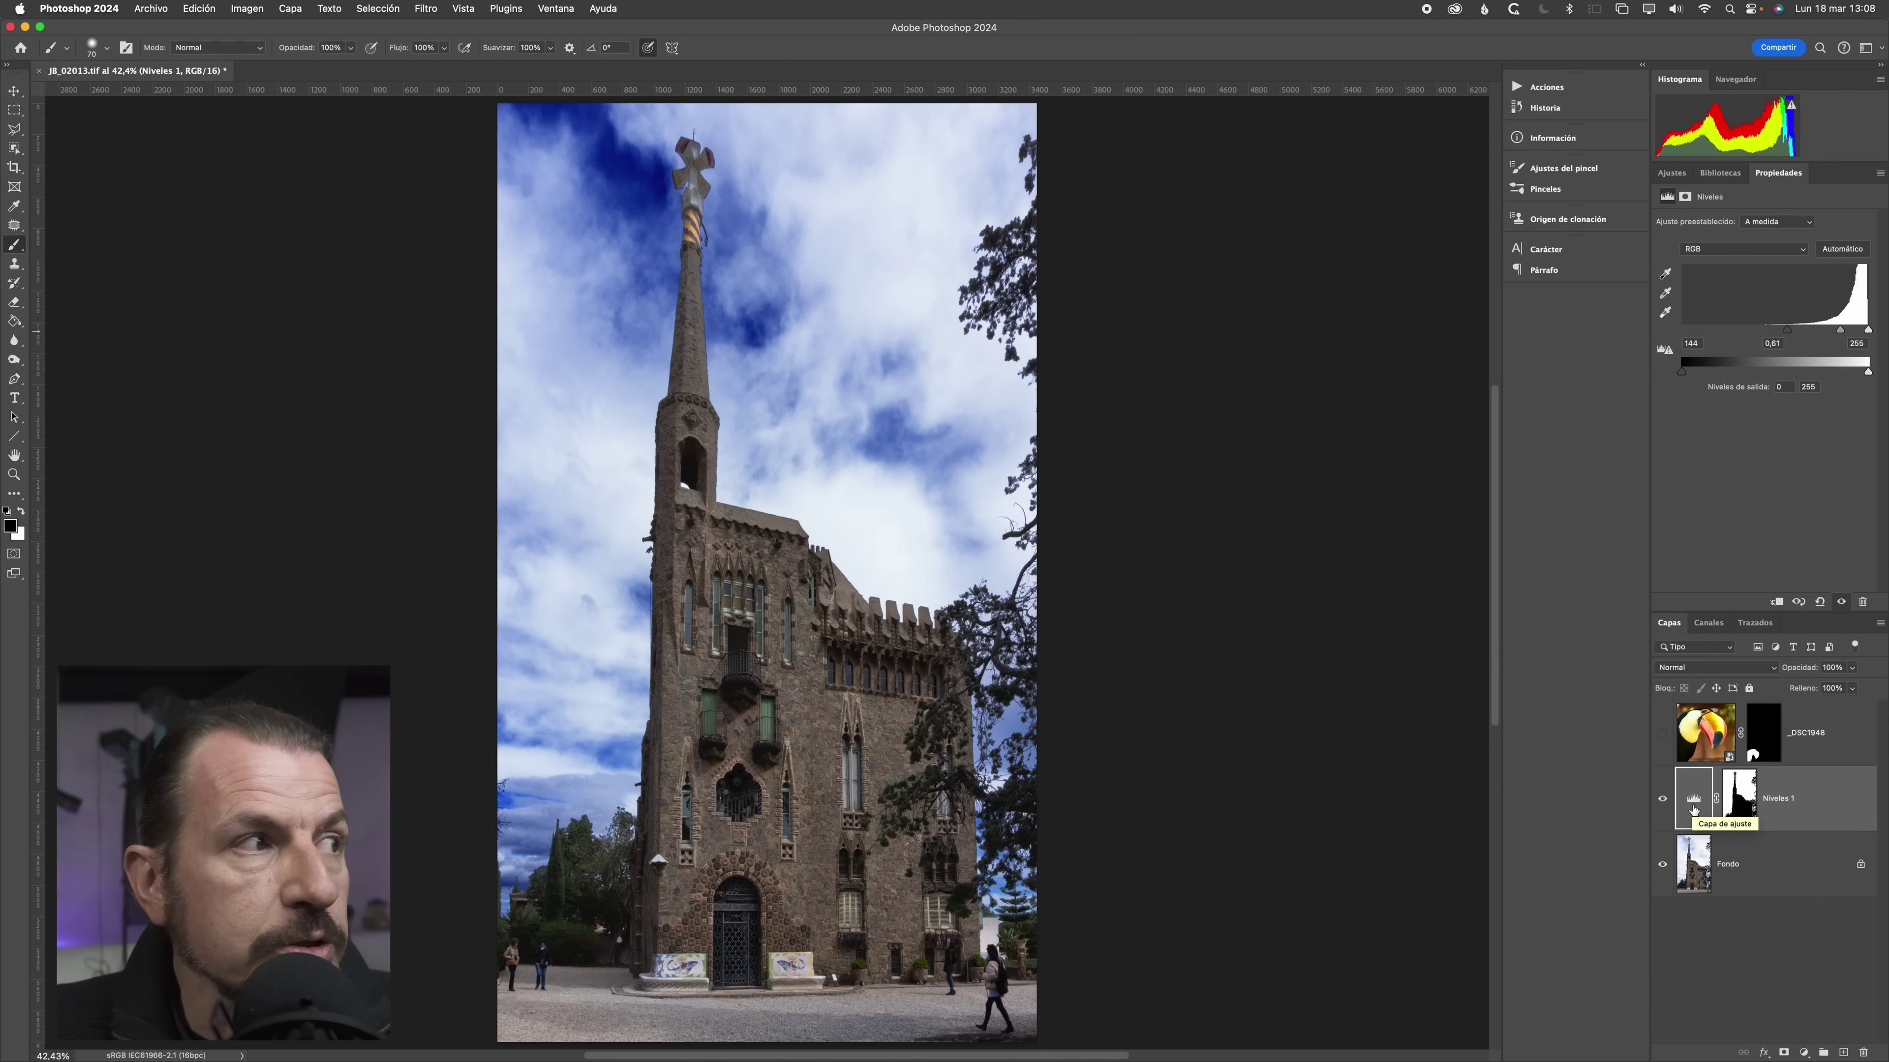
left_click(1663, 799)
left_click(1662, 800)
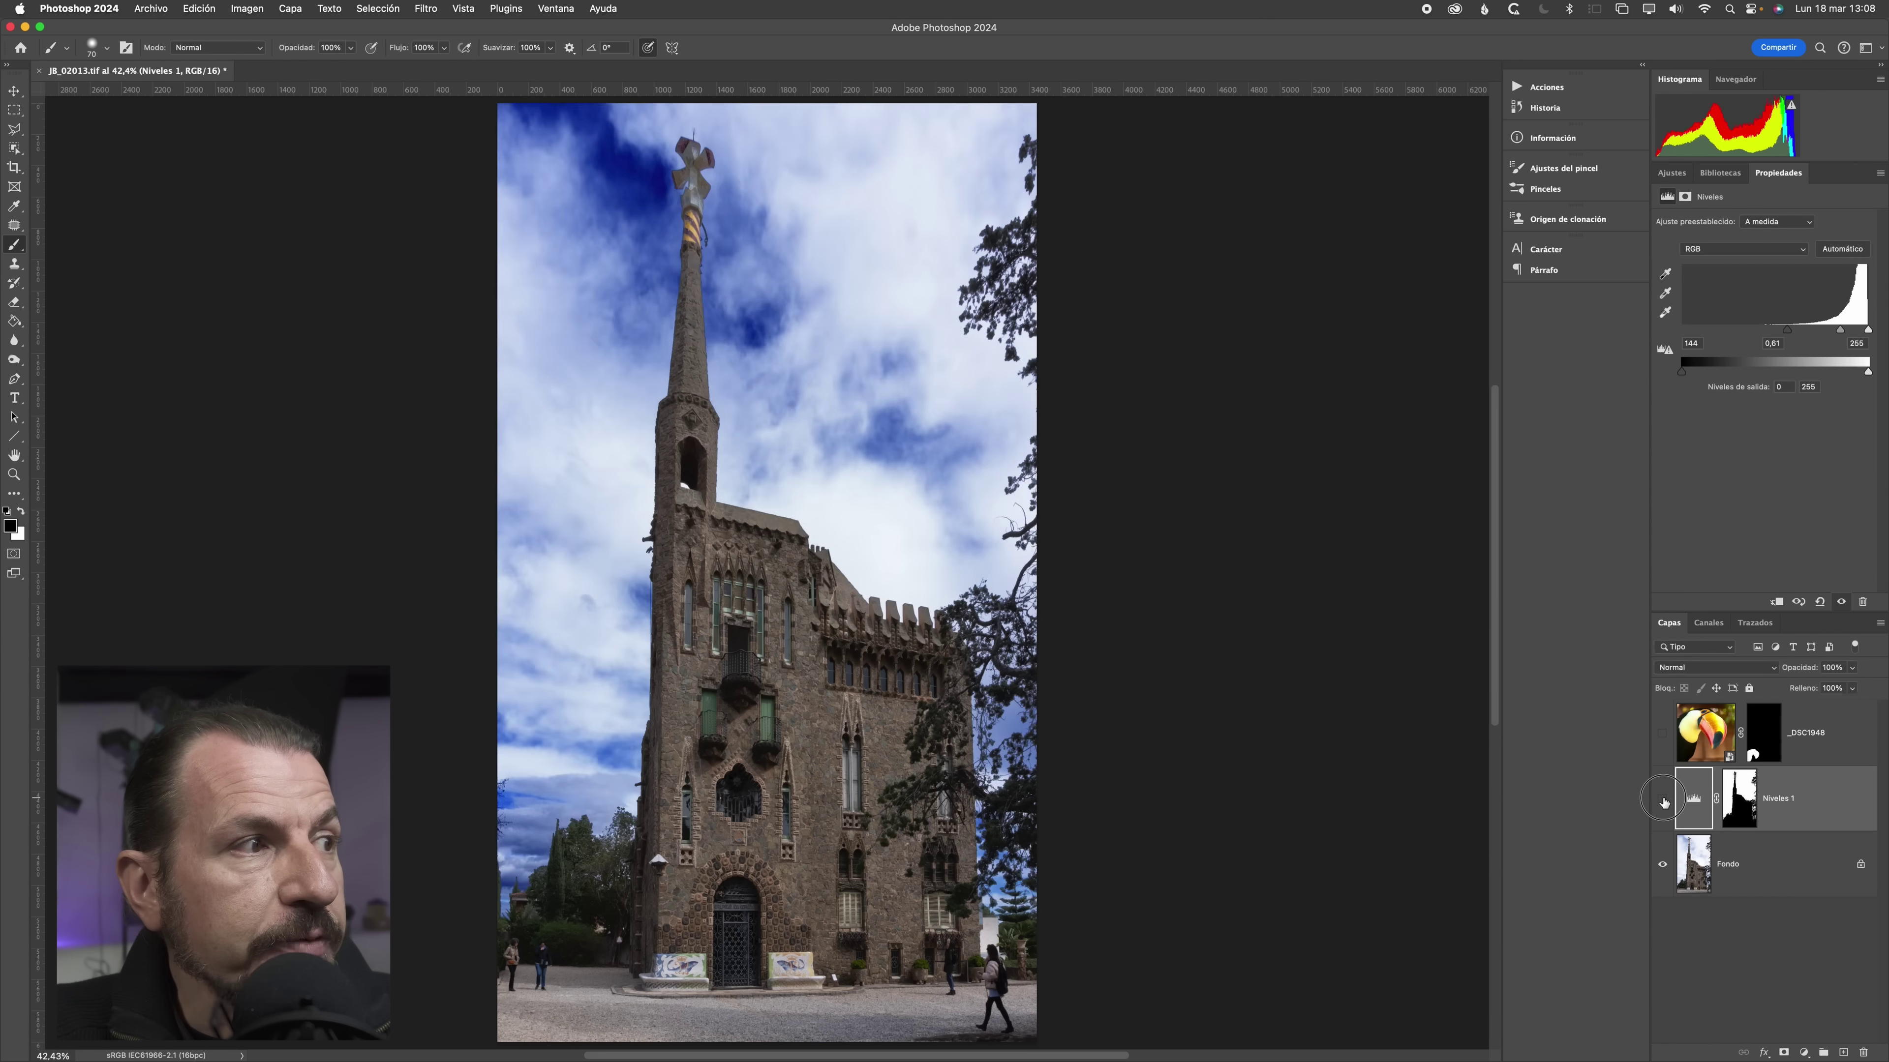
left_click(1662, 799)
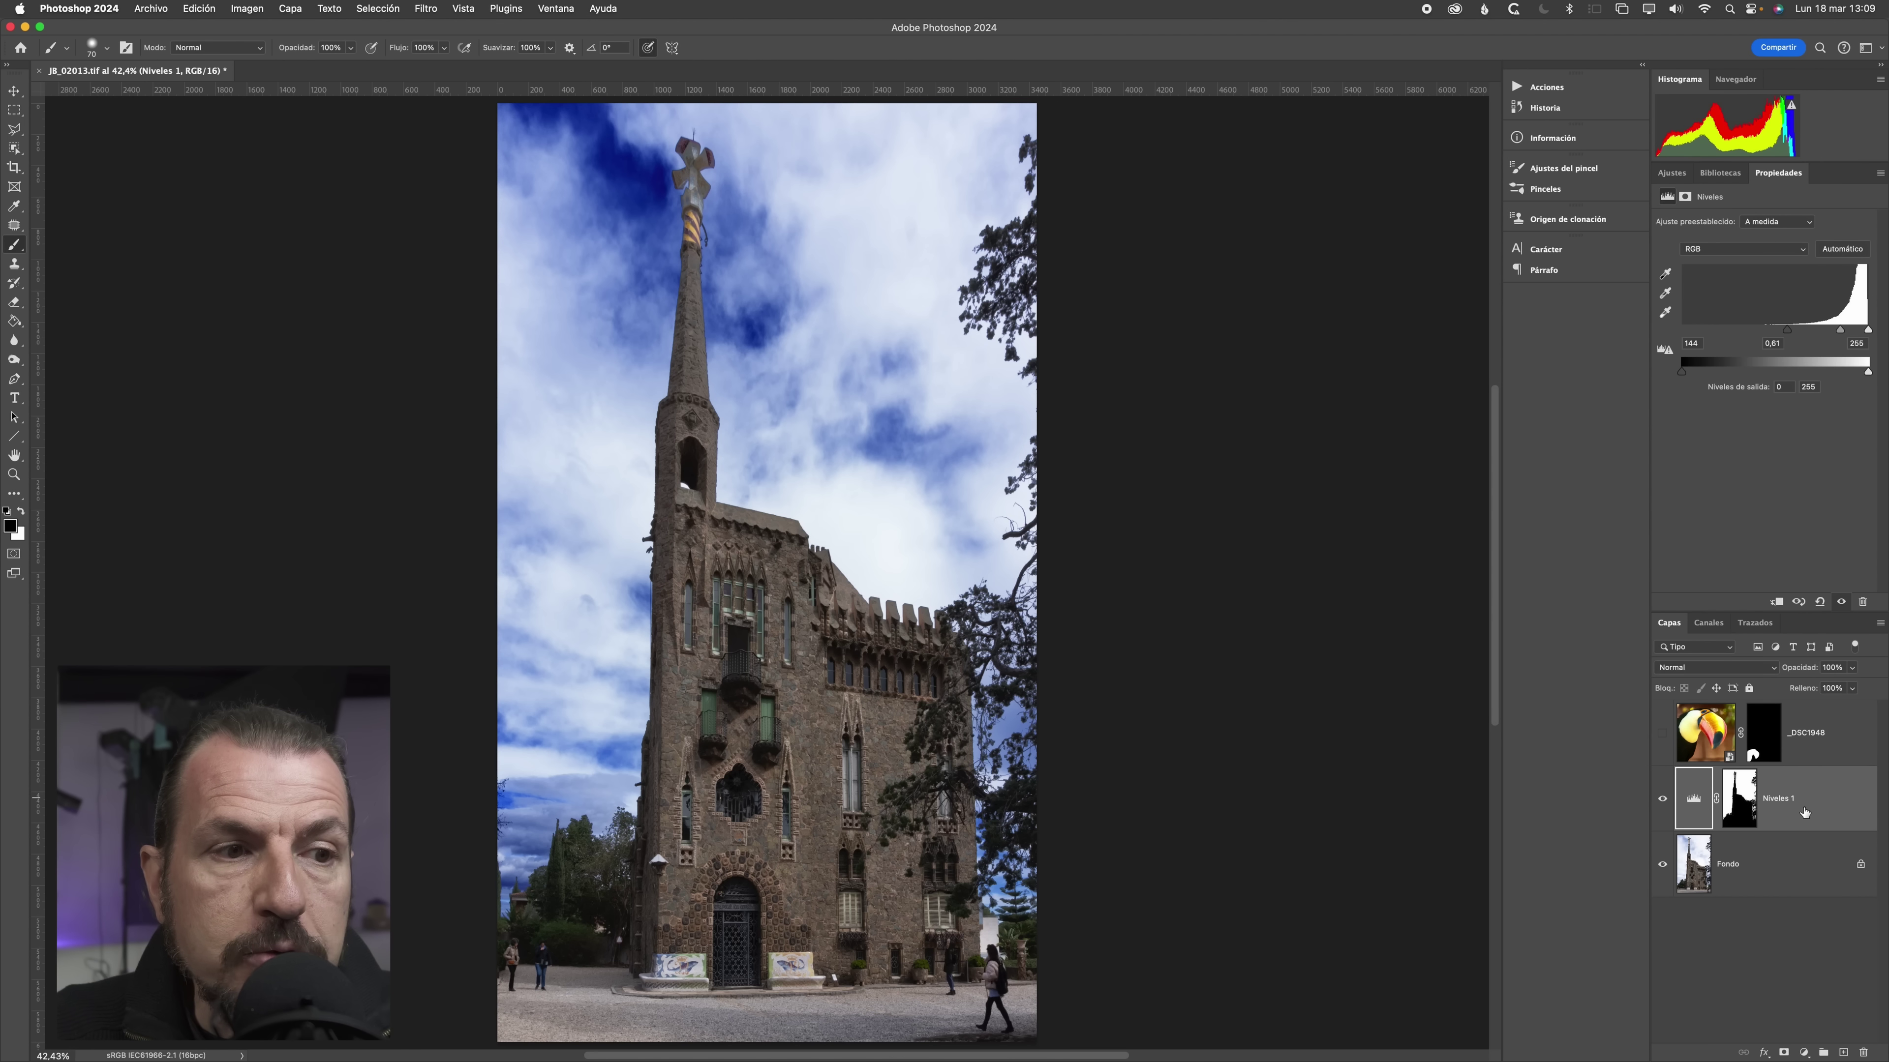
- Duplicate Niveles 1 as Niveles 1 copia and select the copy's layer mask
left_click_drag(1804, 811, 1841, 1023)
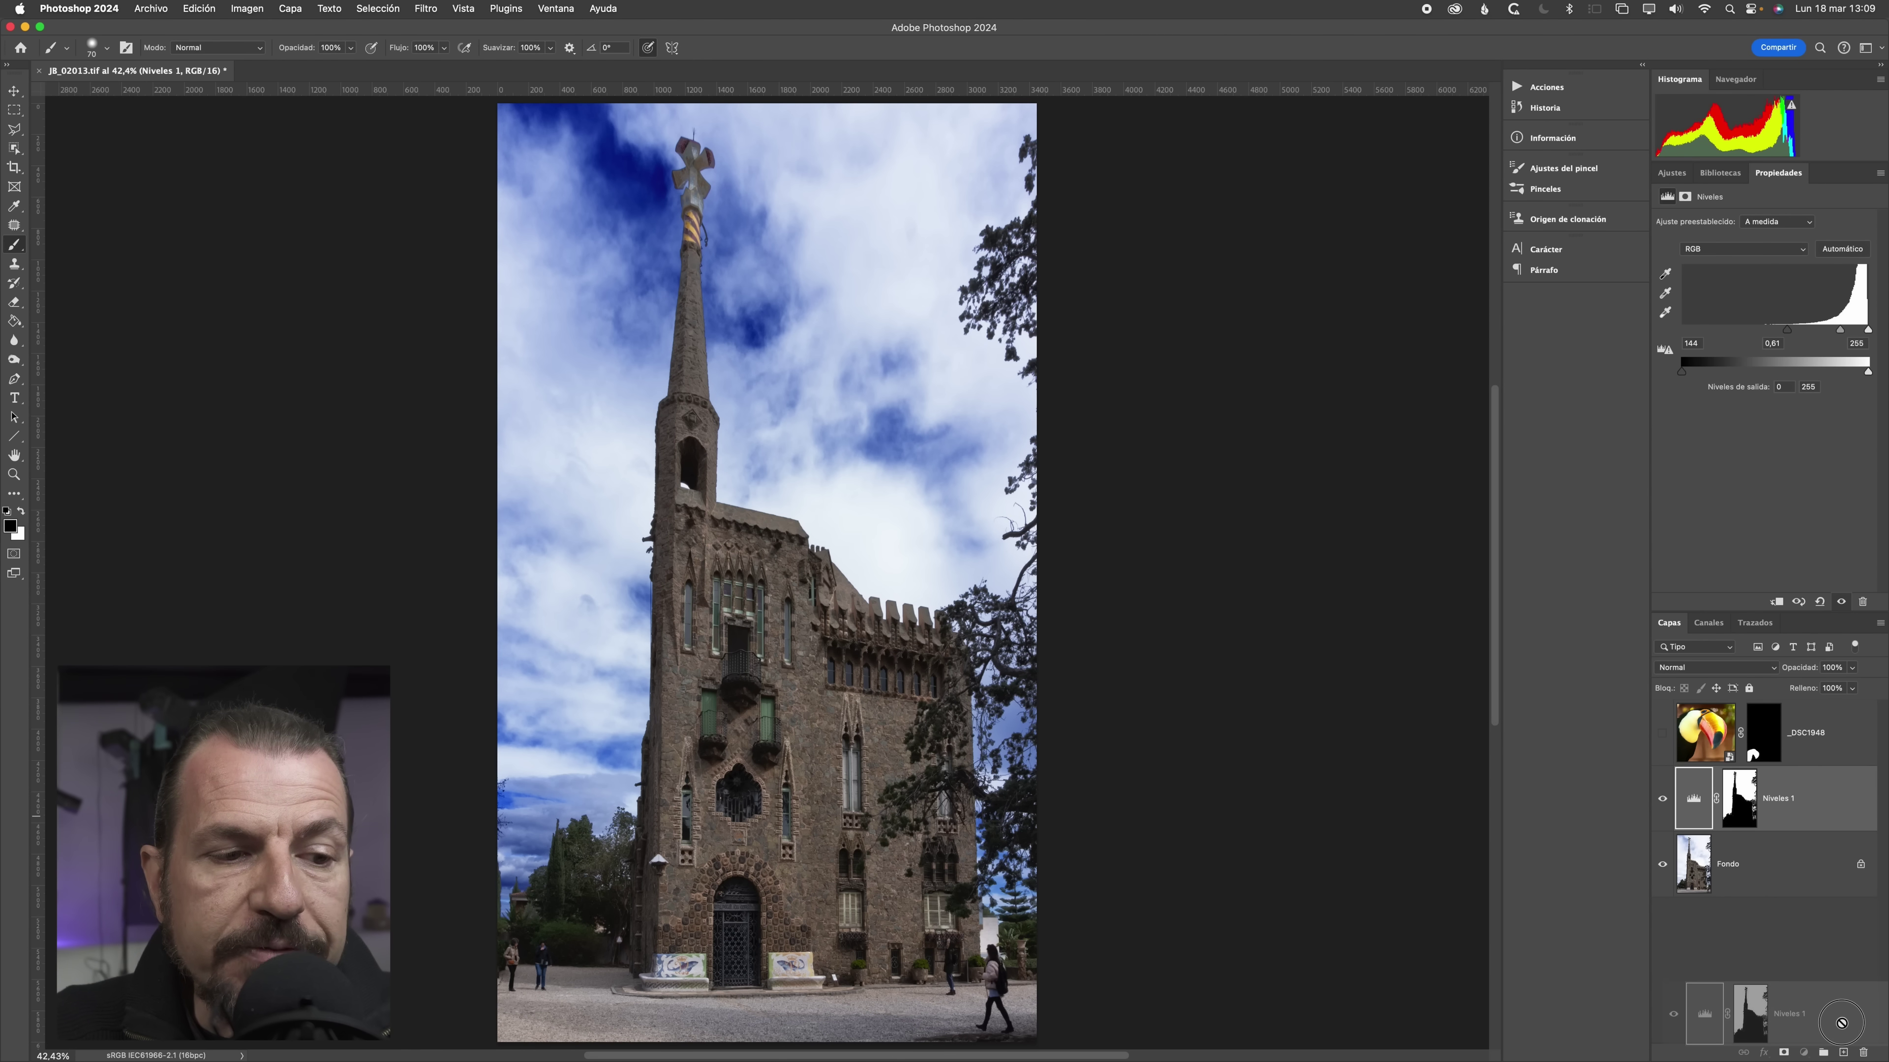
left_click_drag(1841, 1023, 1841, 1046)
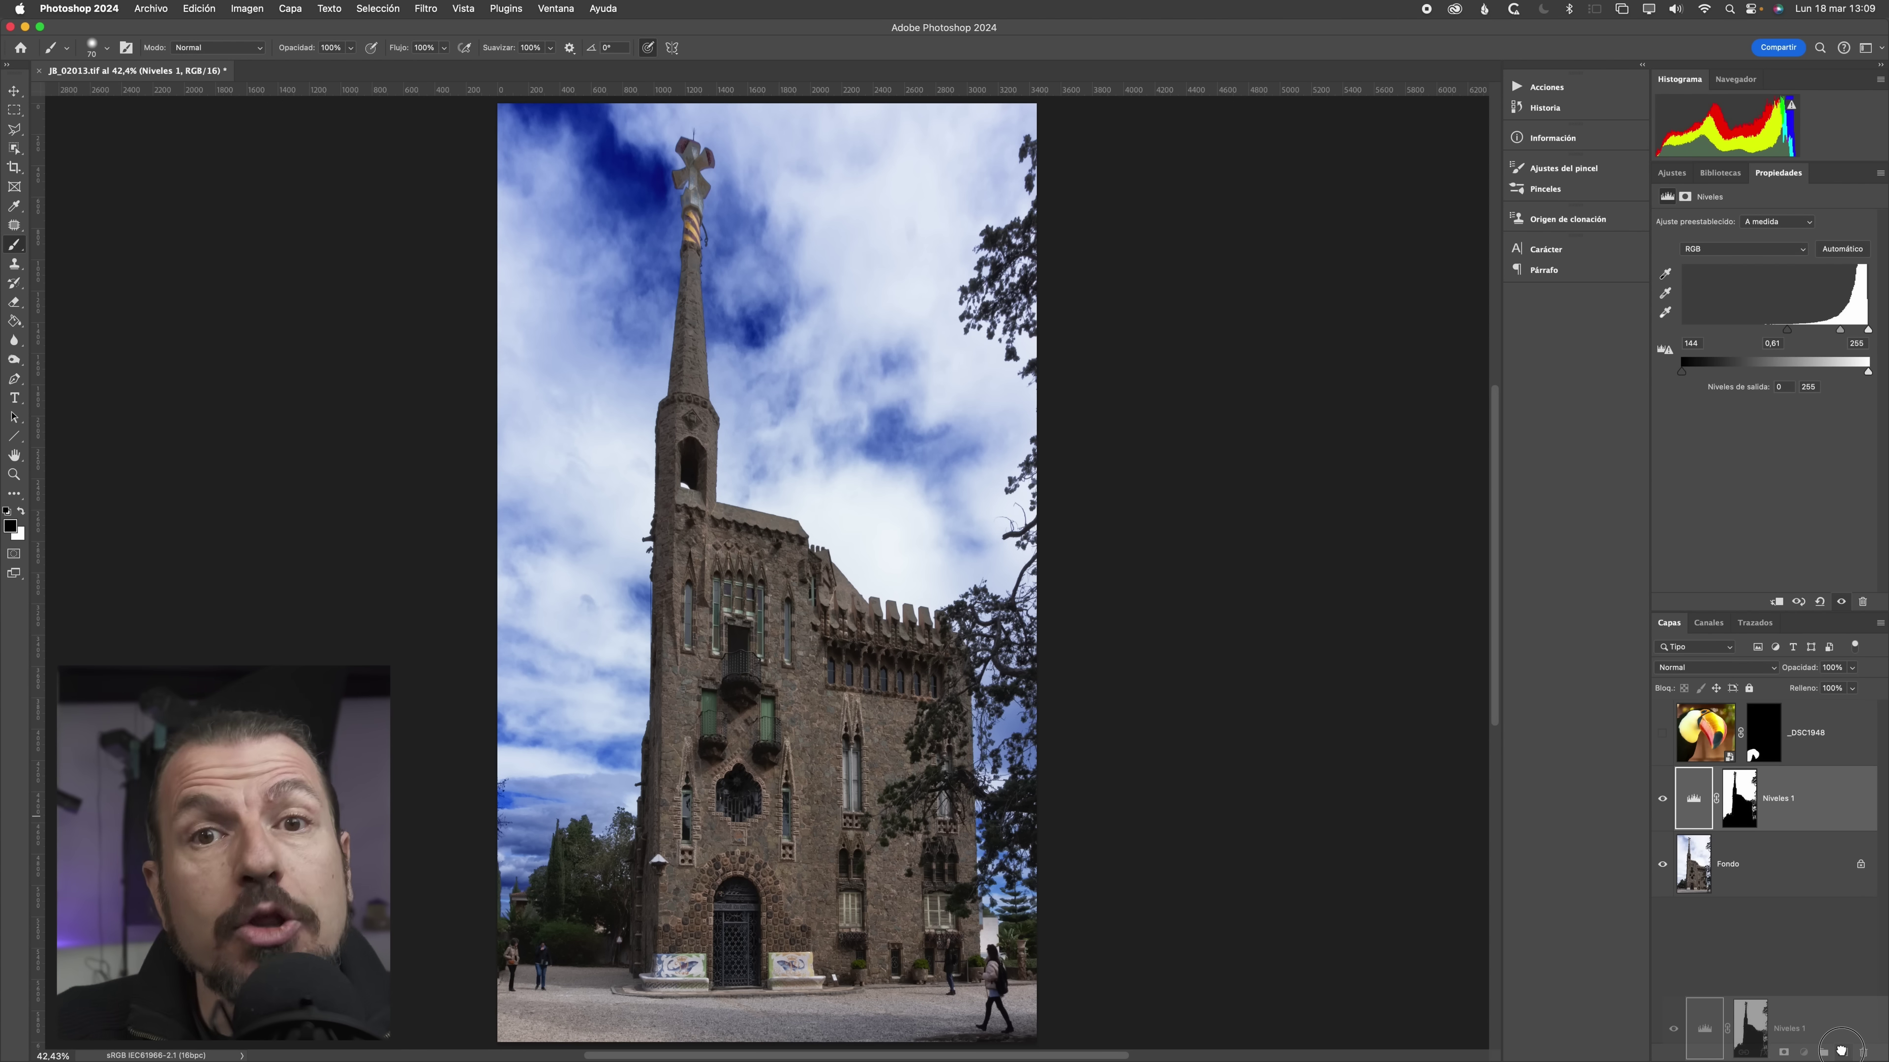
left_click_drag(1841, 1051, 1842, 1055)
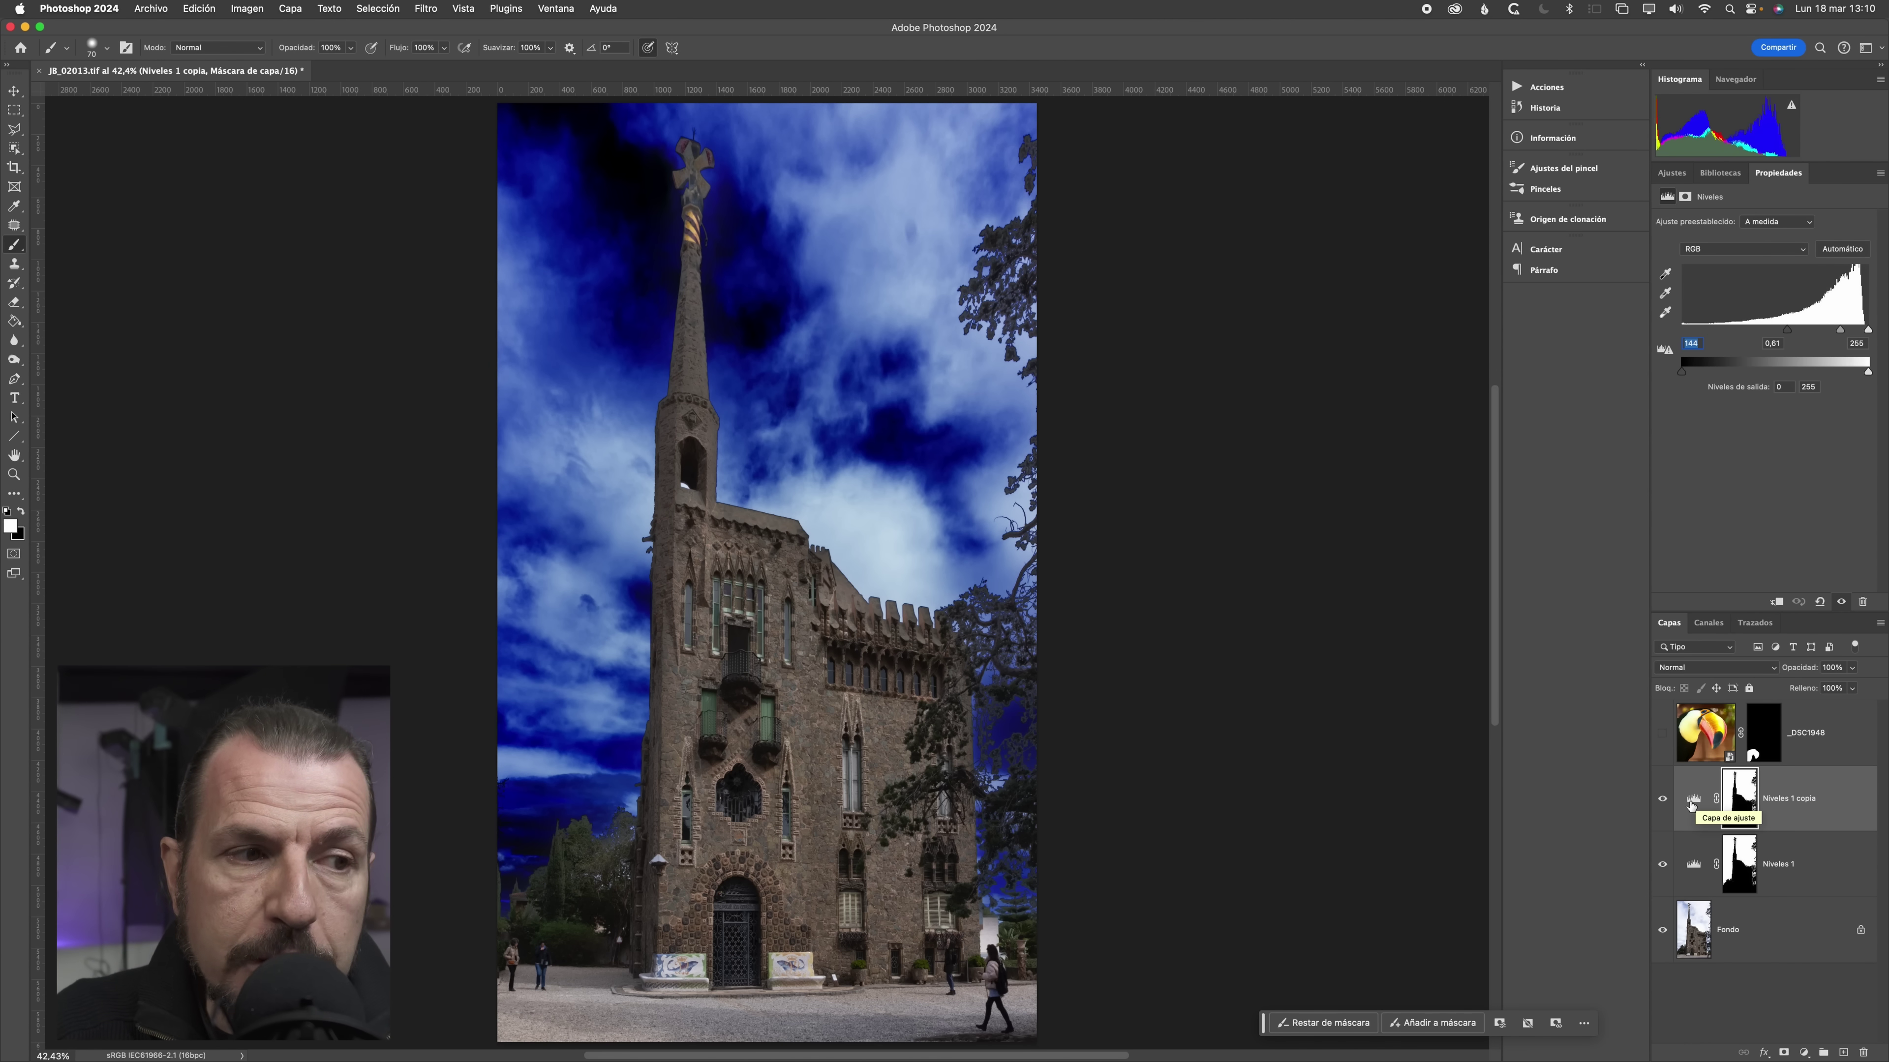
left_click(1751, 798)
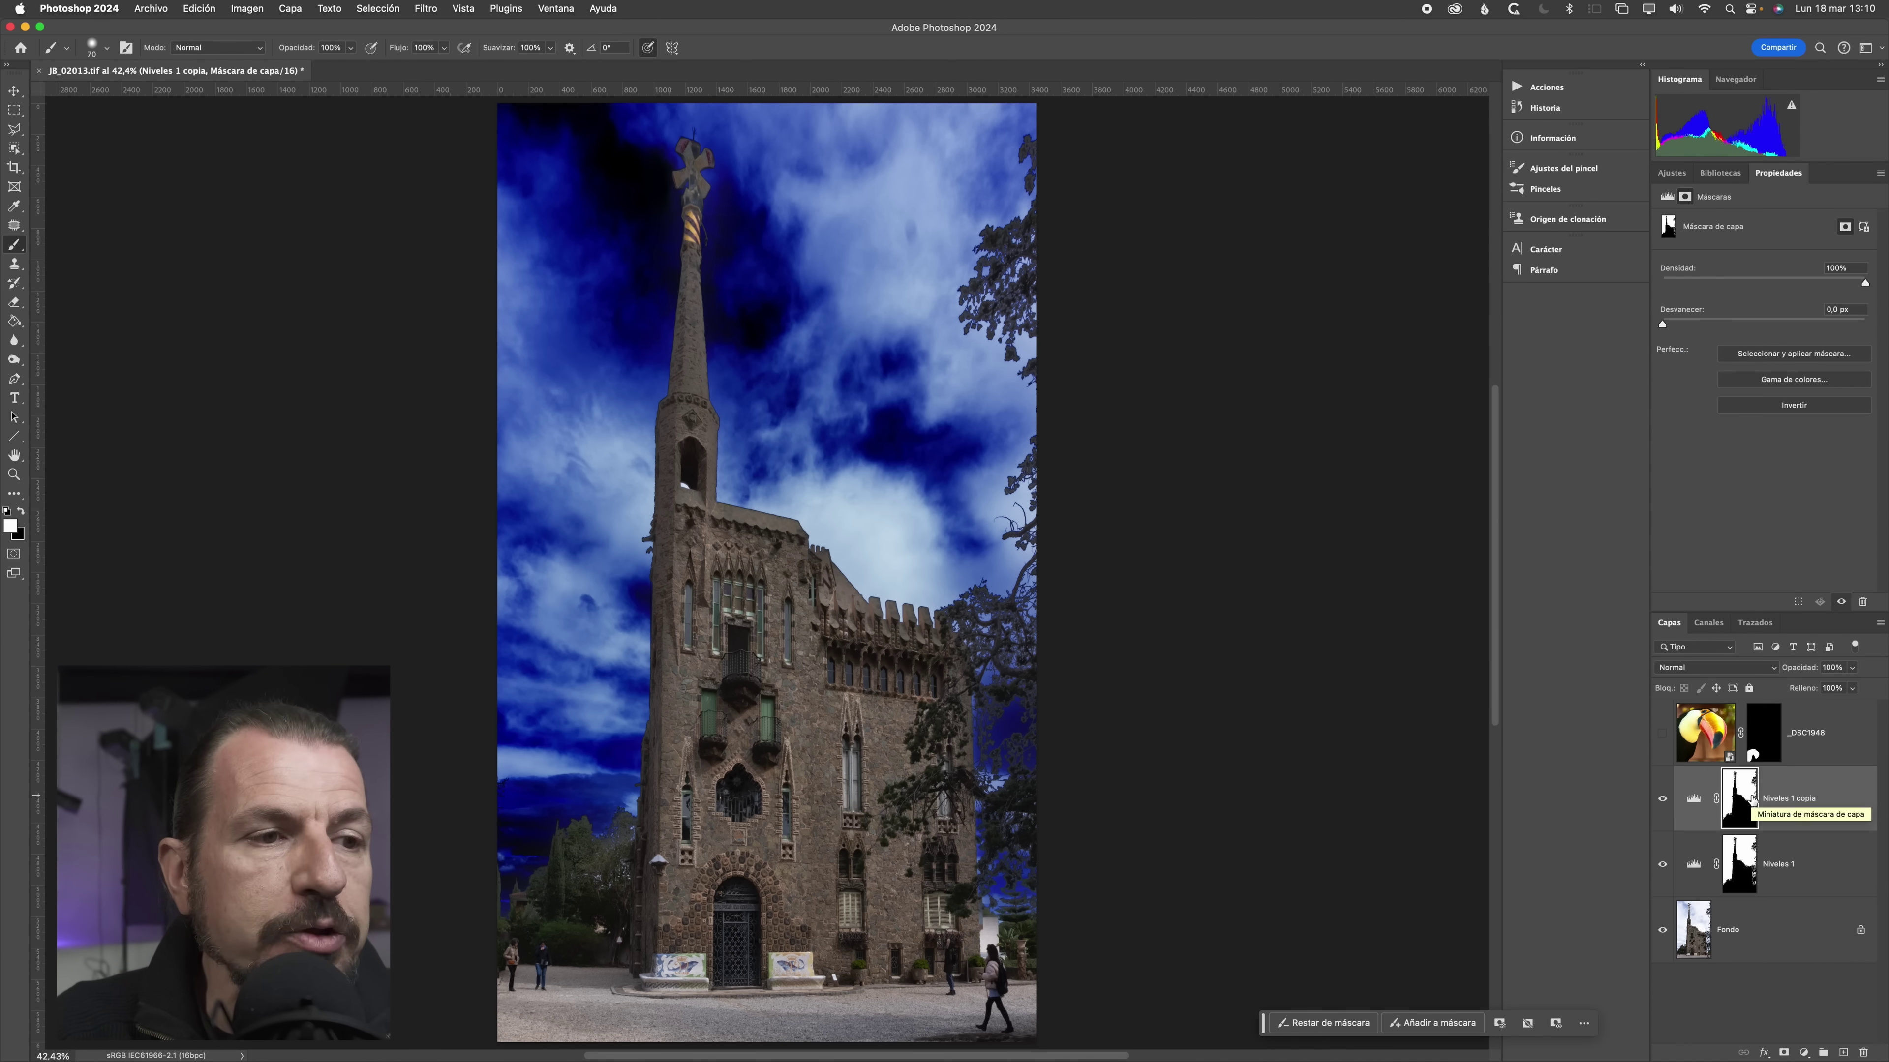
- Invert the Niveles 1 copia mask with Imagen > Ajustes > Invertir, then open its Levels settings
left_click(247, 9)
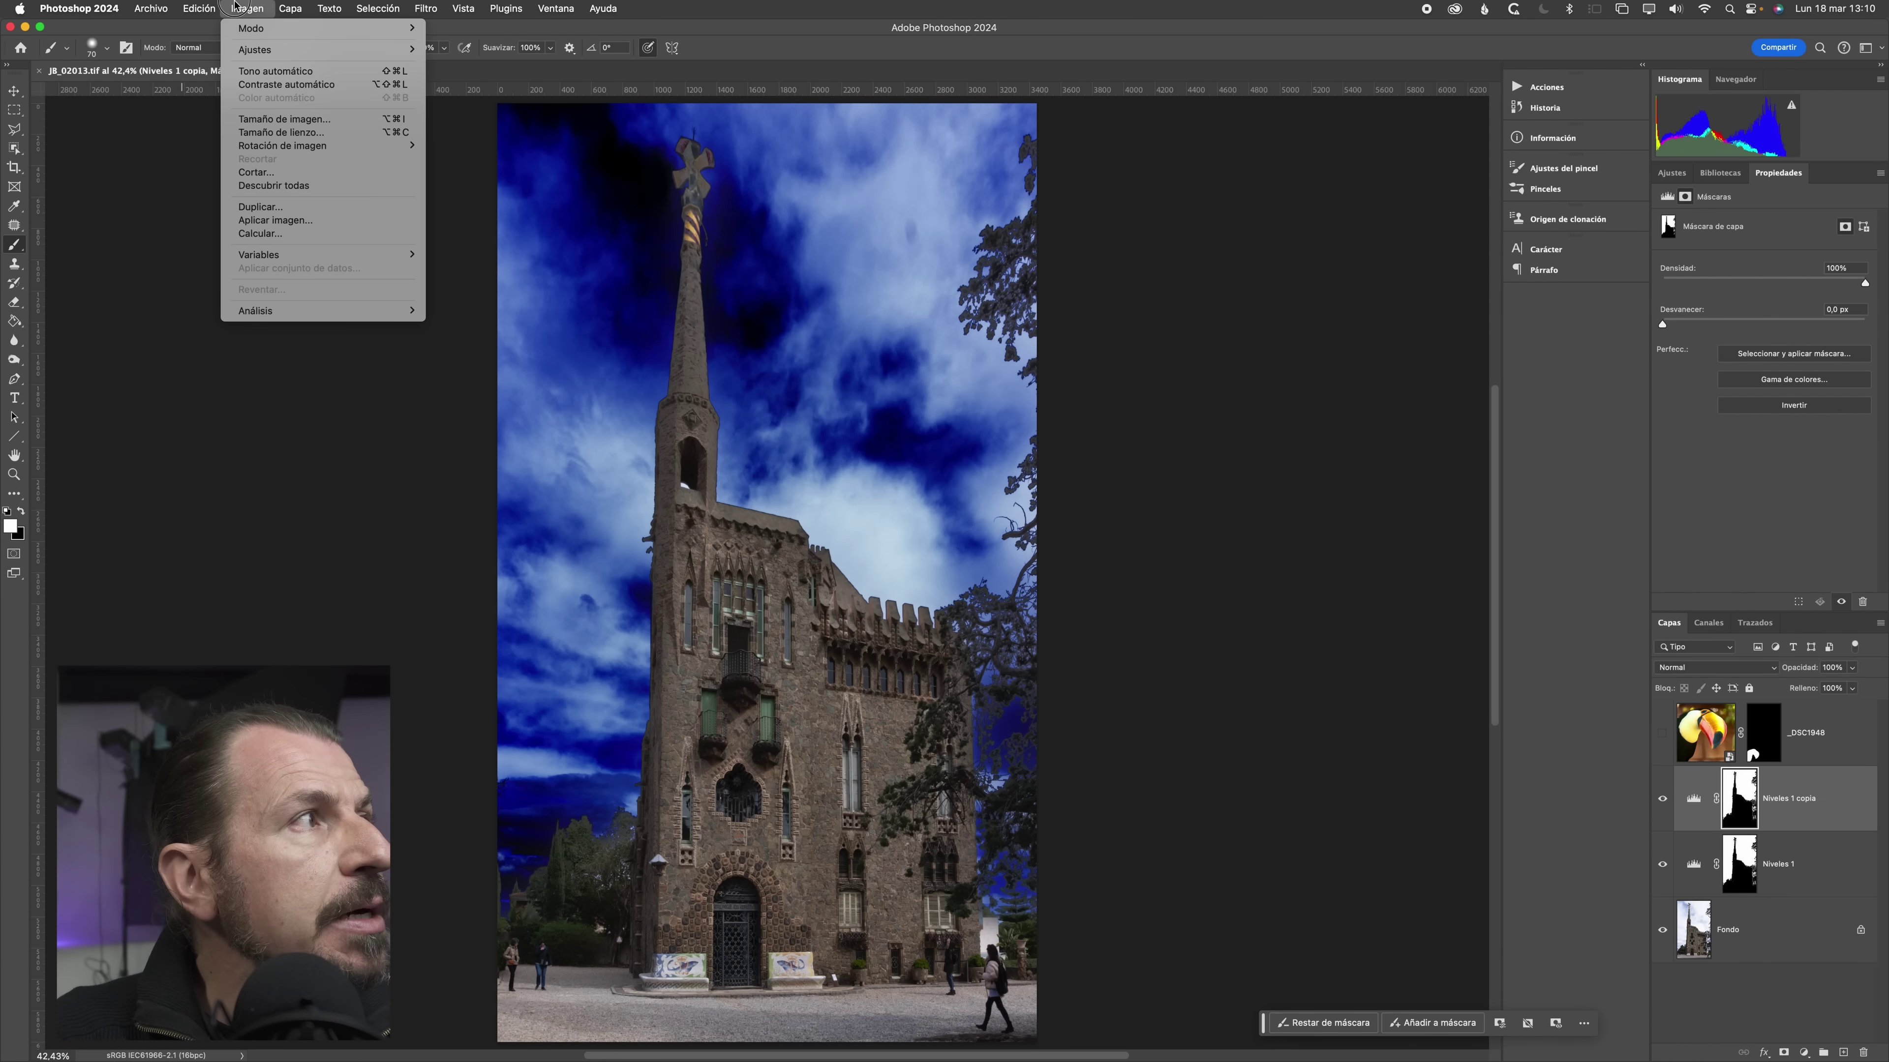
left_click(476, 211)
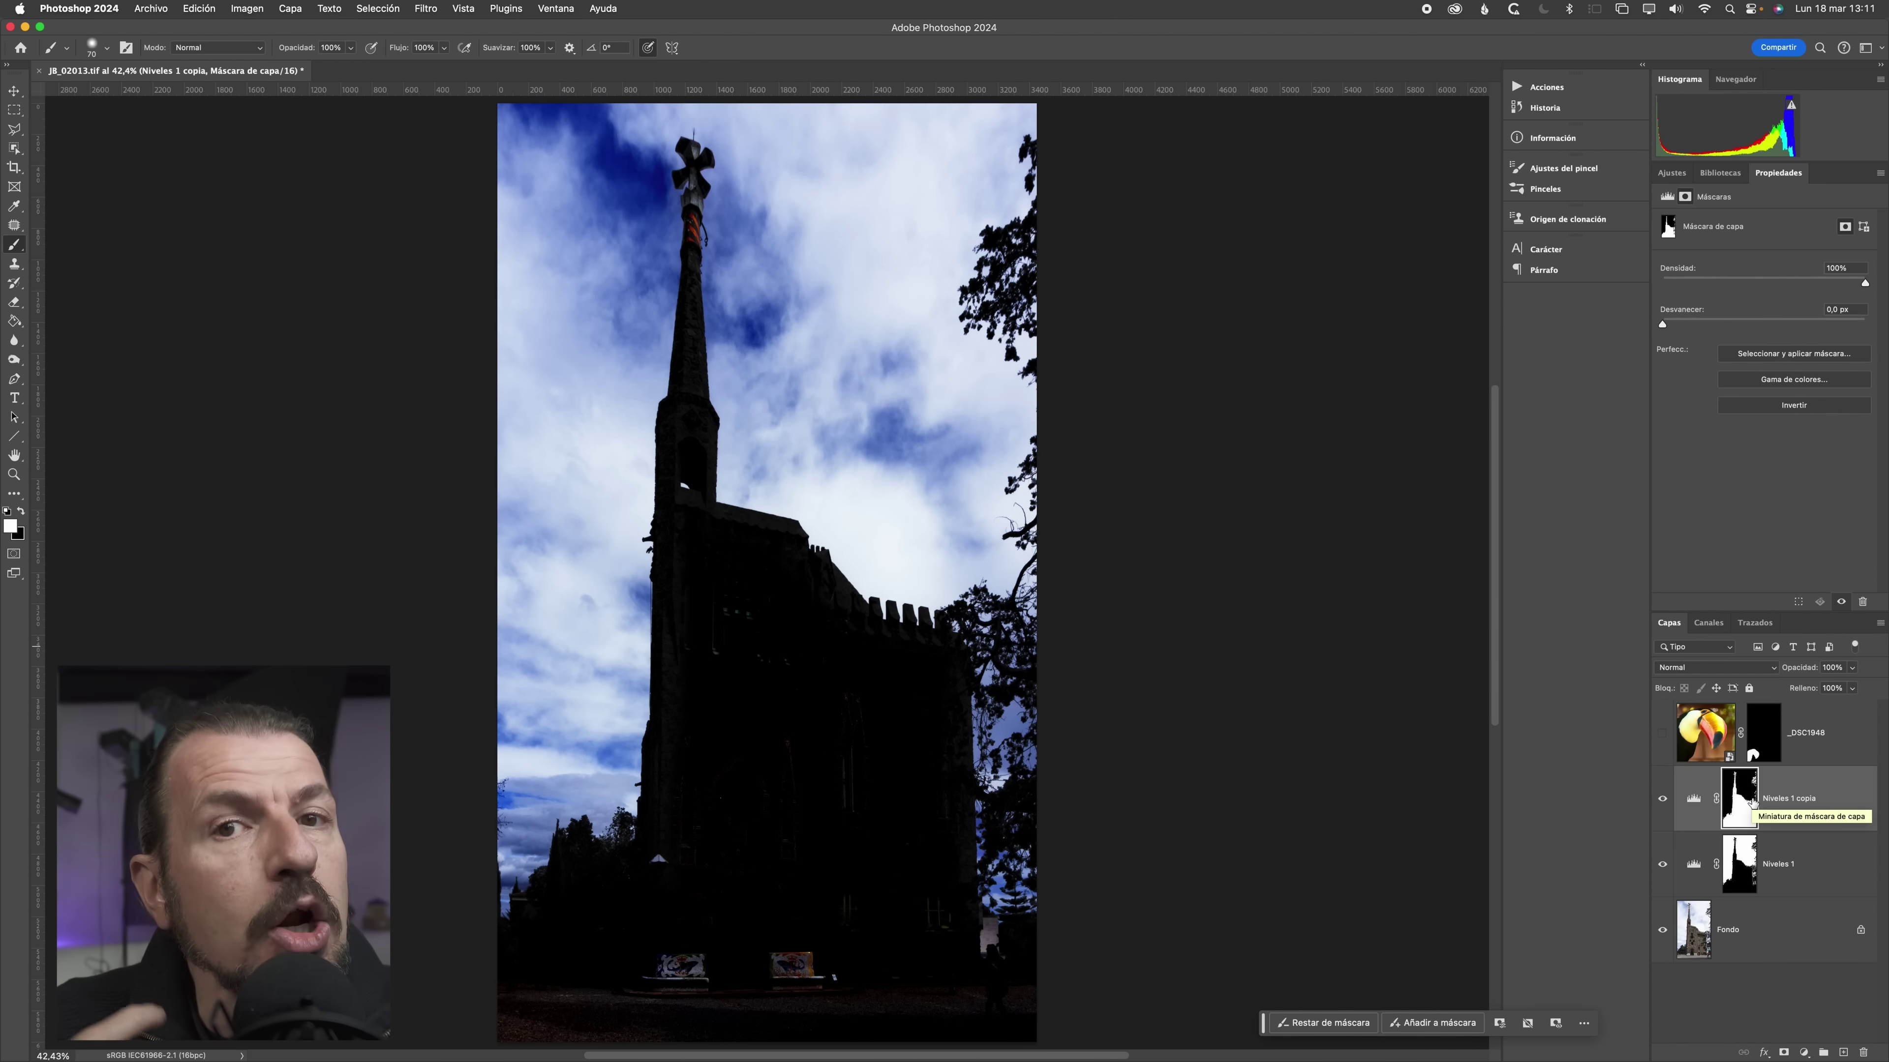
left_click(1702, 793)
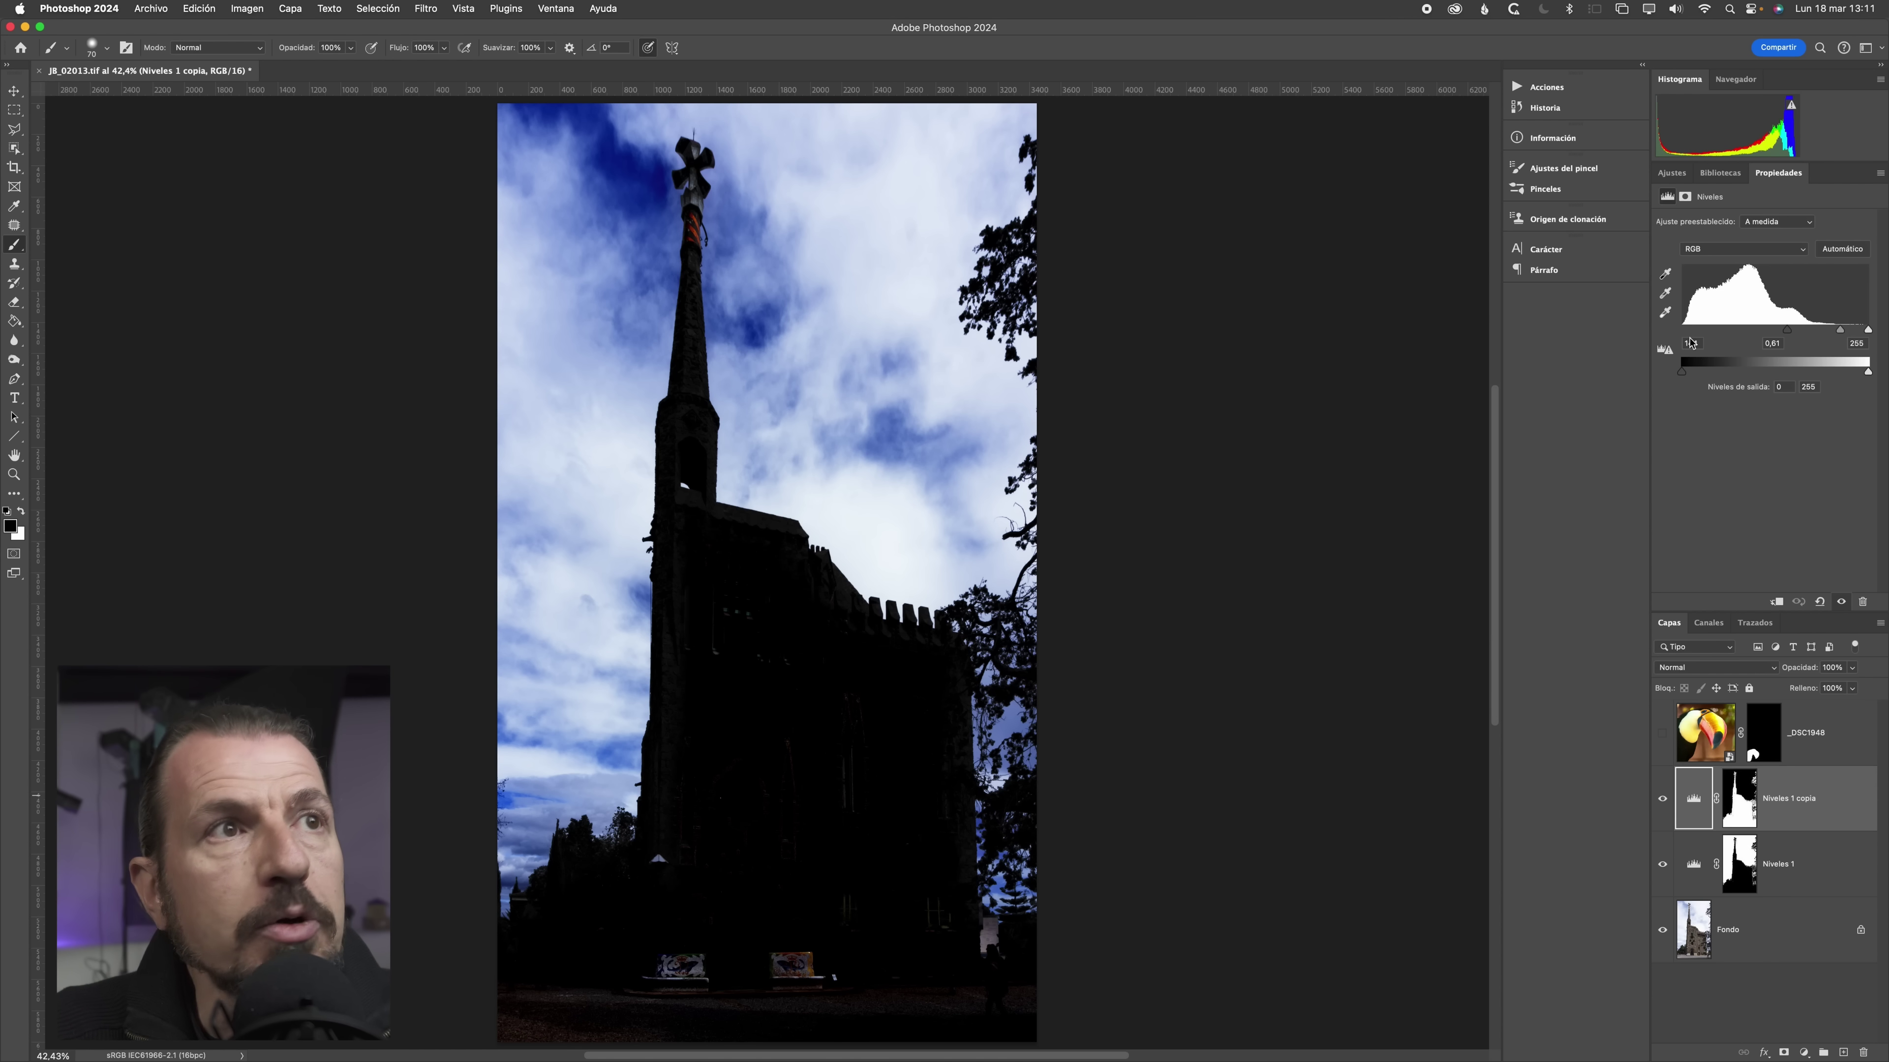
- Reset the building's Levels to Por defecto, then set input levels to 0, 0.76 and 140
left_click(1795, 222)
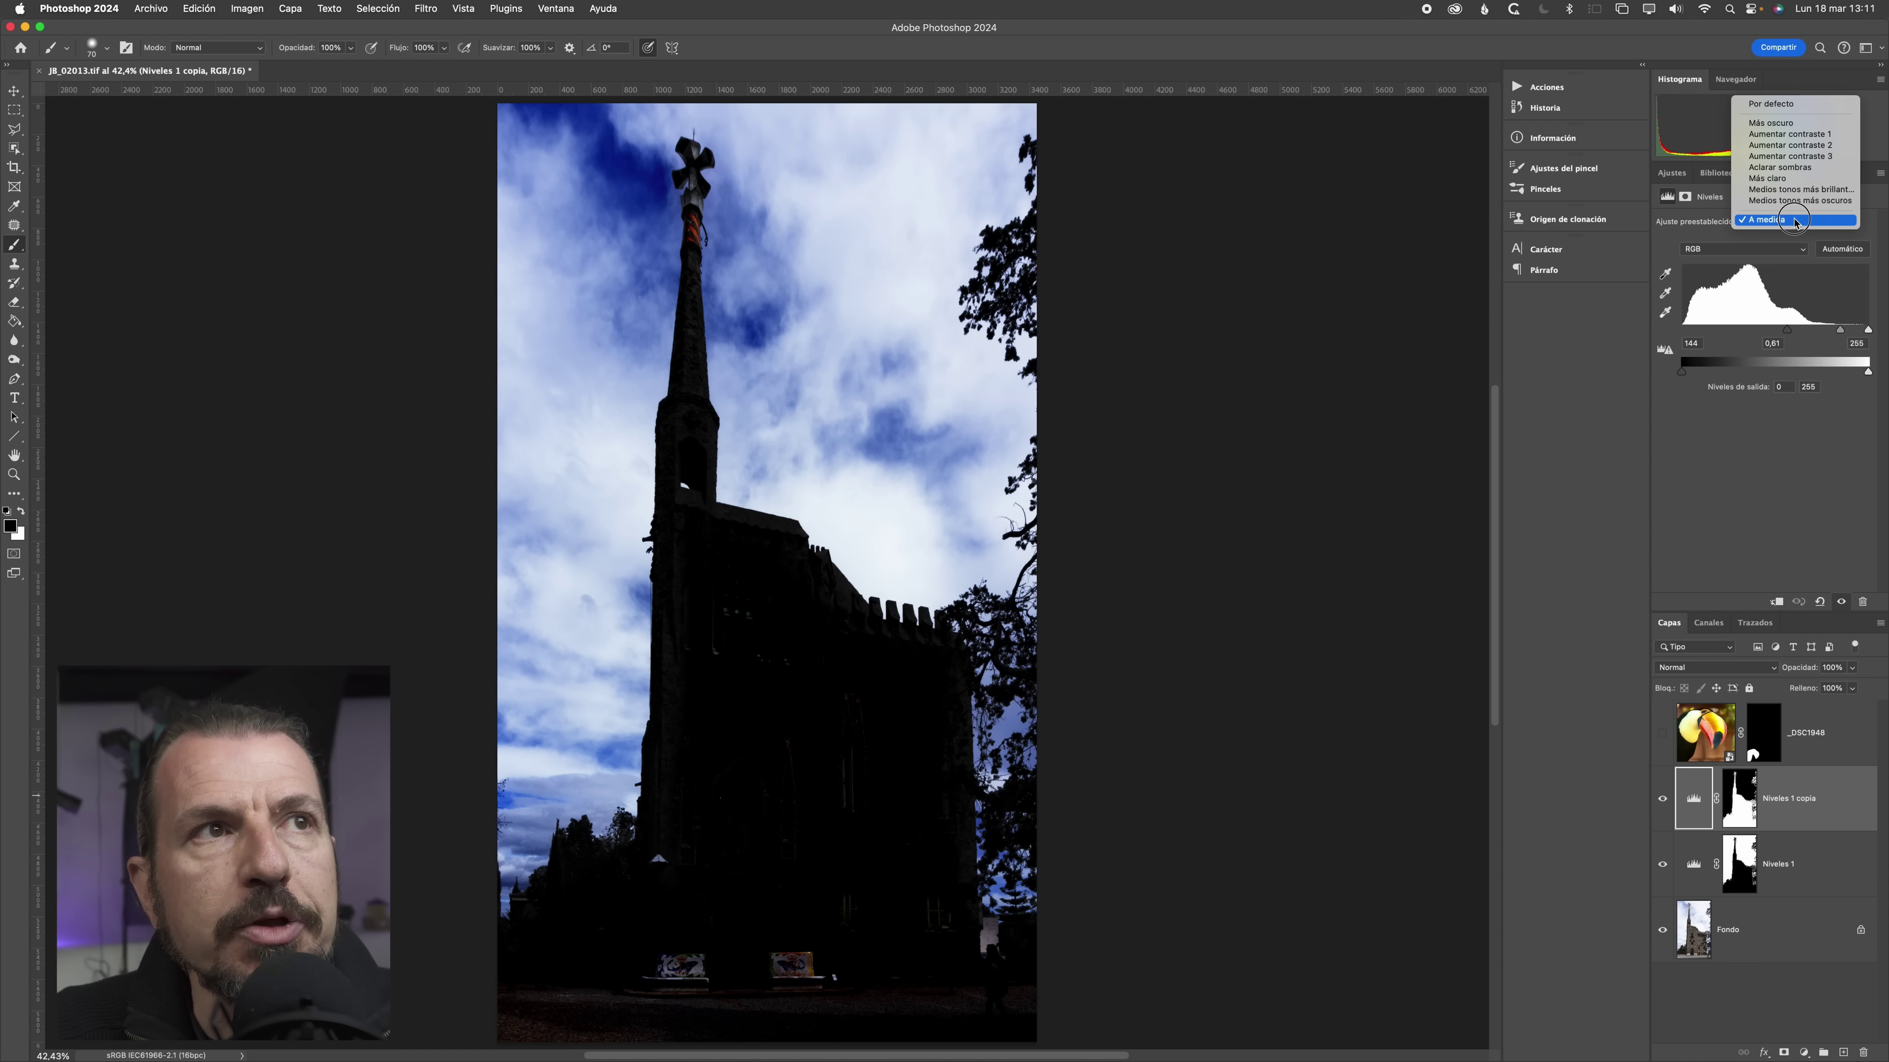
left_click(1796, 109)
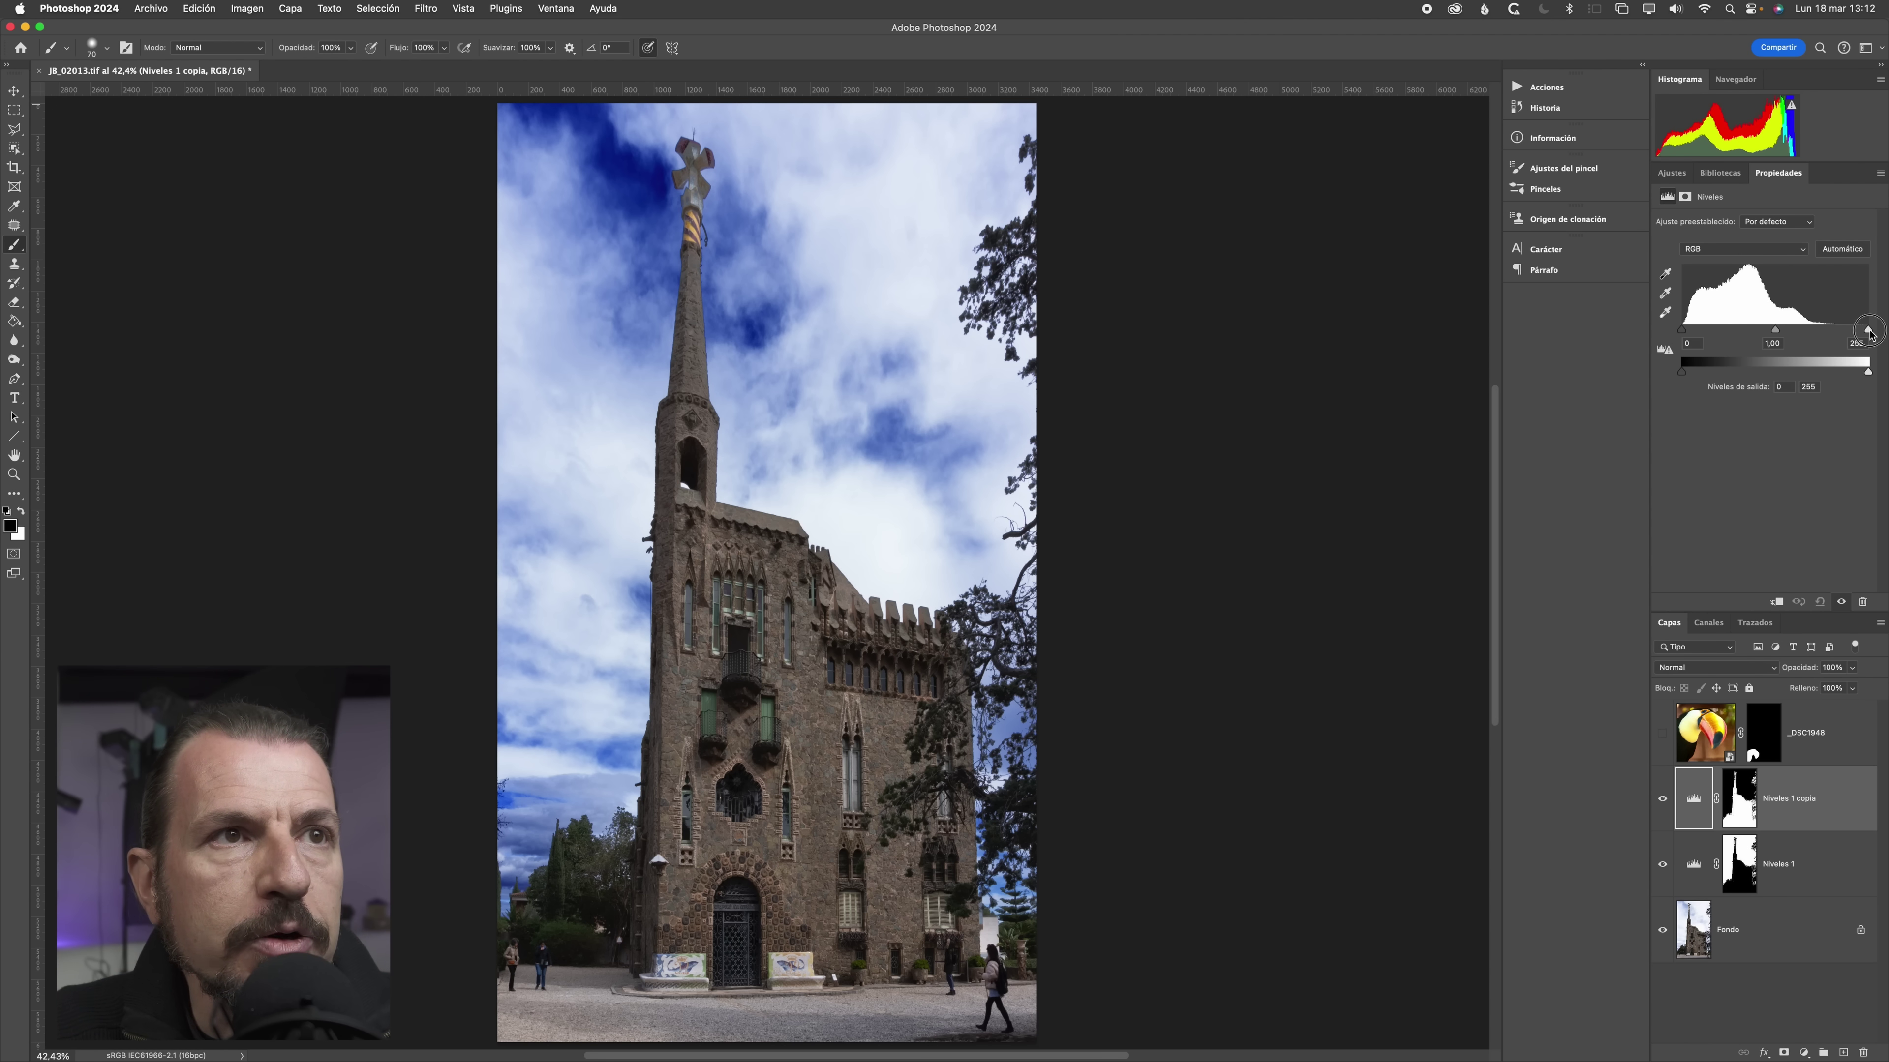
left_click_drag(1869, 329, 1712, 333)
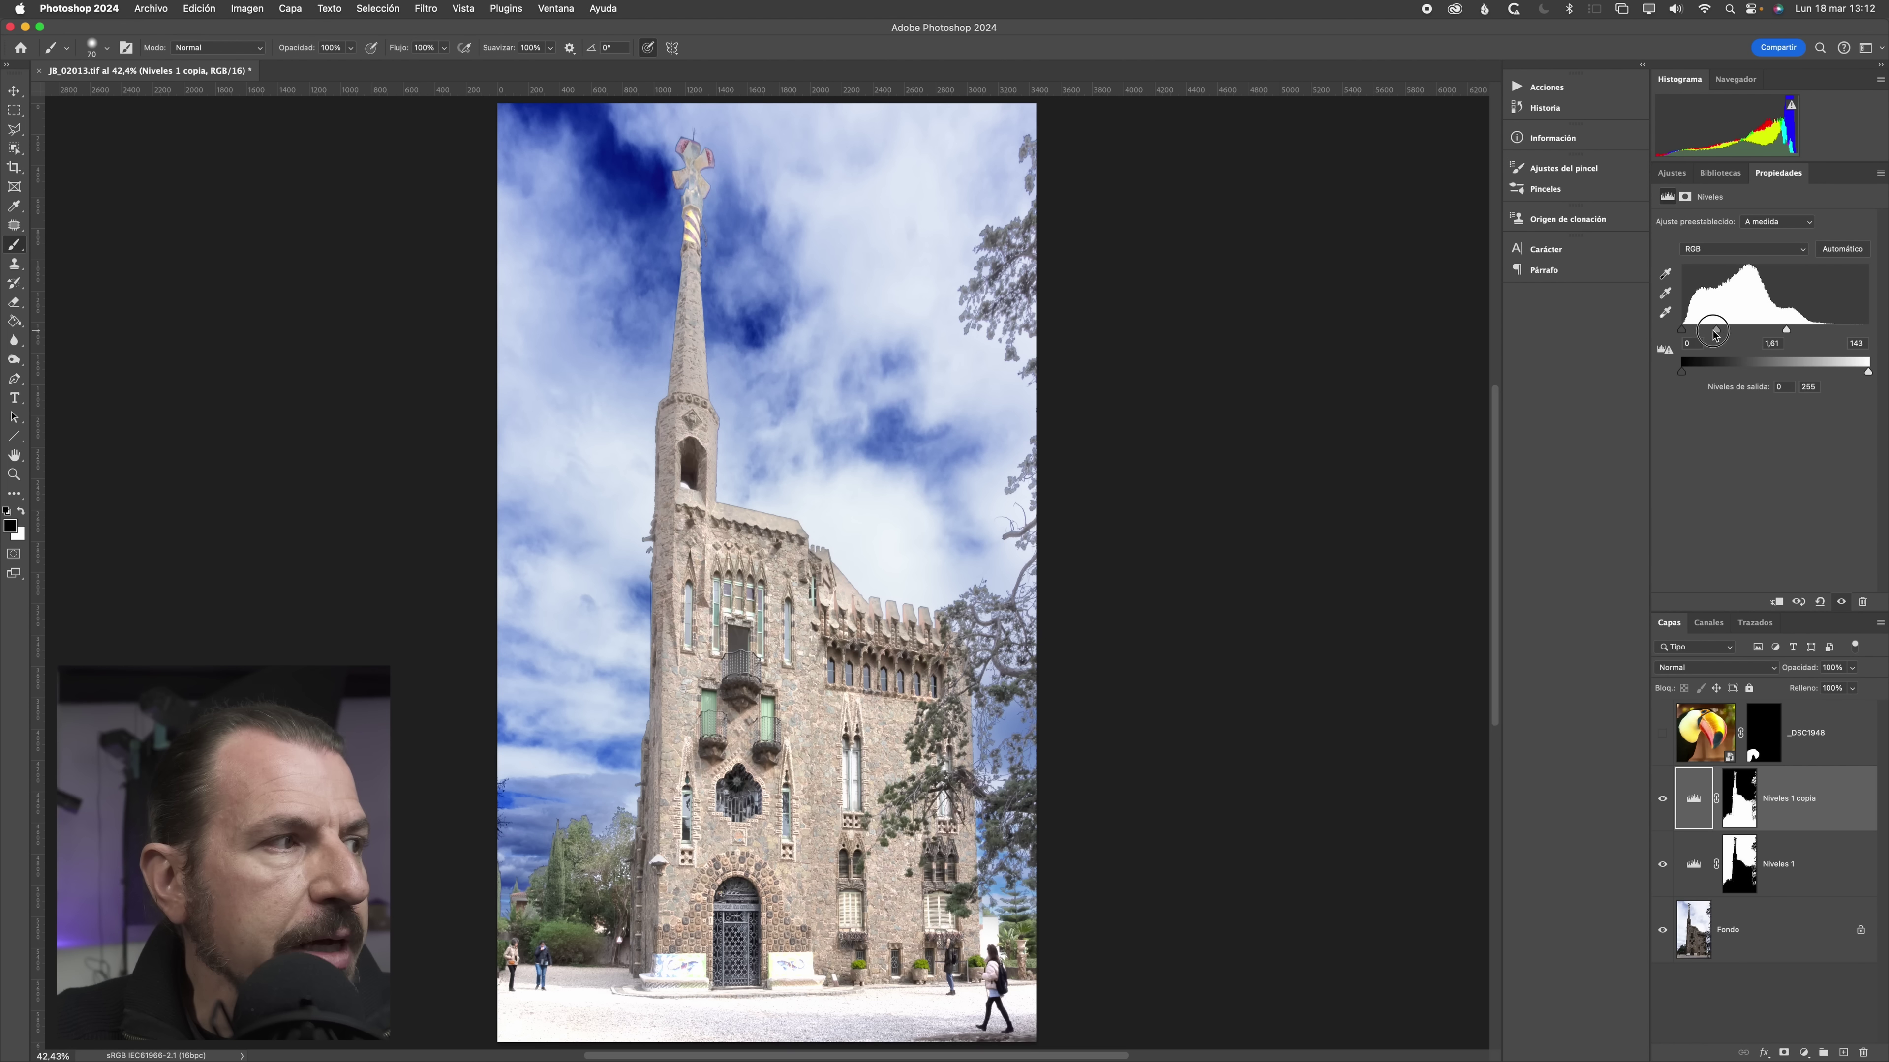
mouse_move(1712, 333)
left_mouse_down()
mouse_move(1782, 332)
mouse_move(1742, 335)
left_mouse_up()
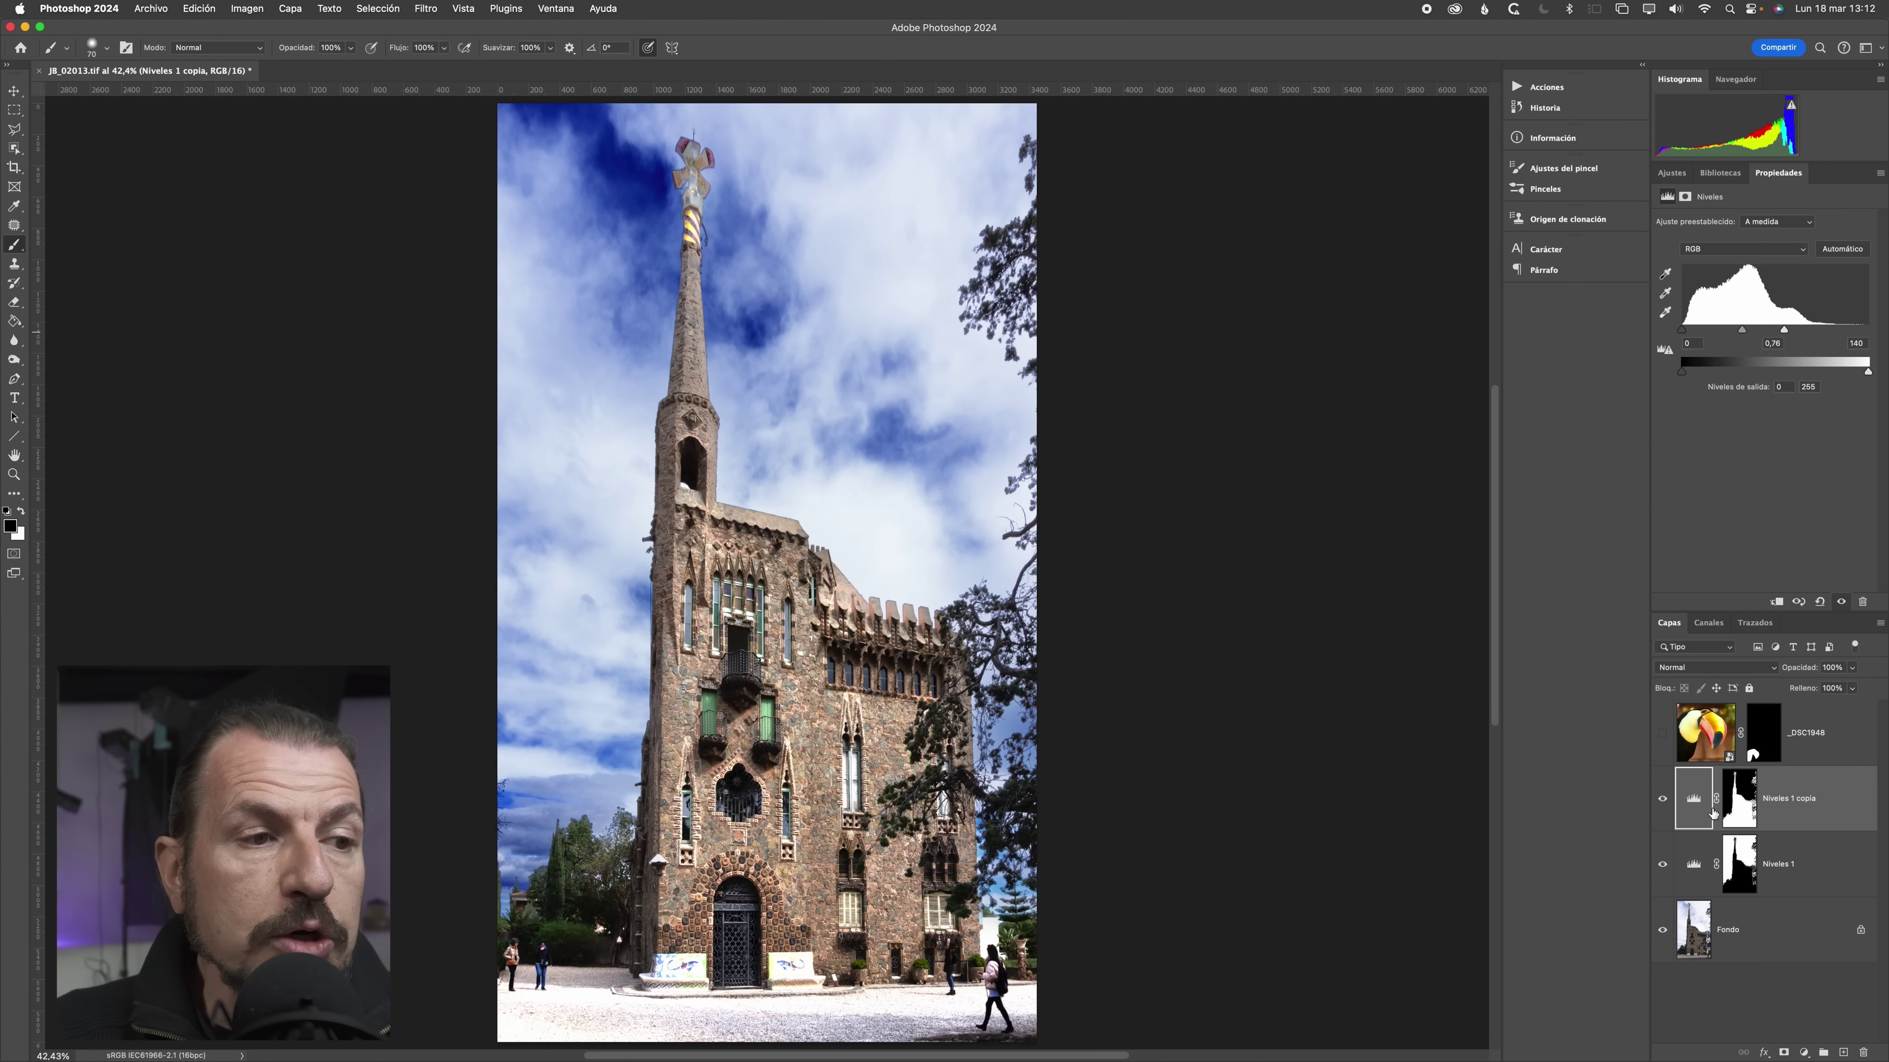
left_click(1663, 800)
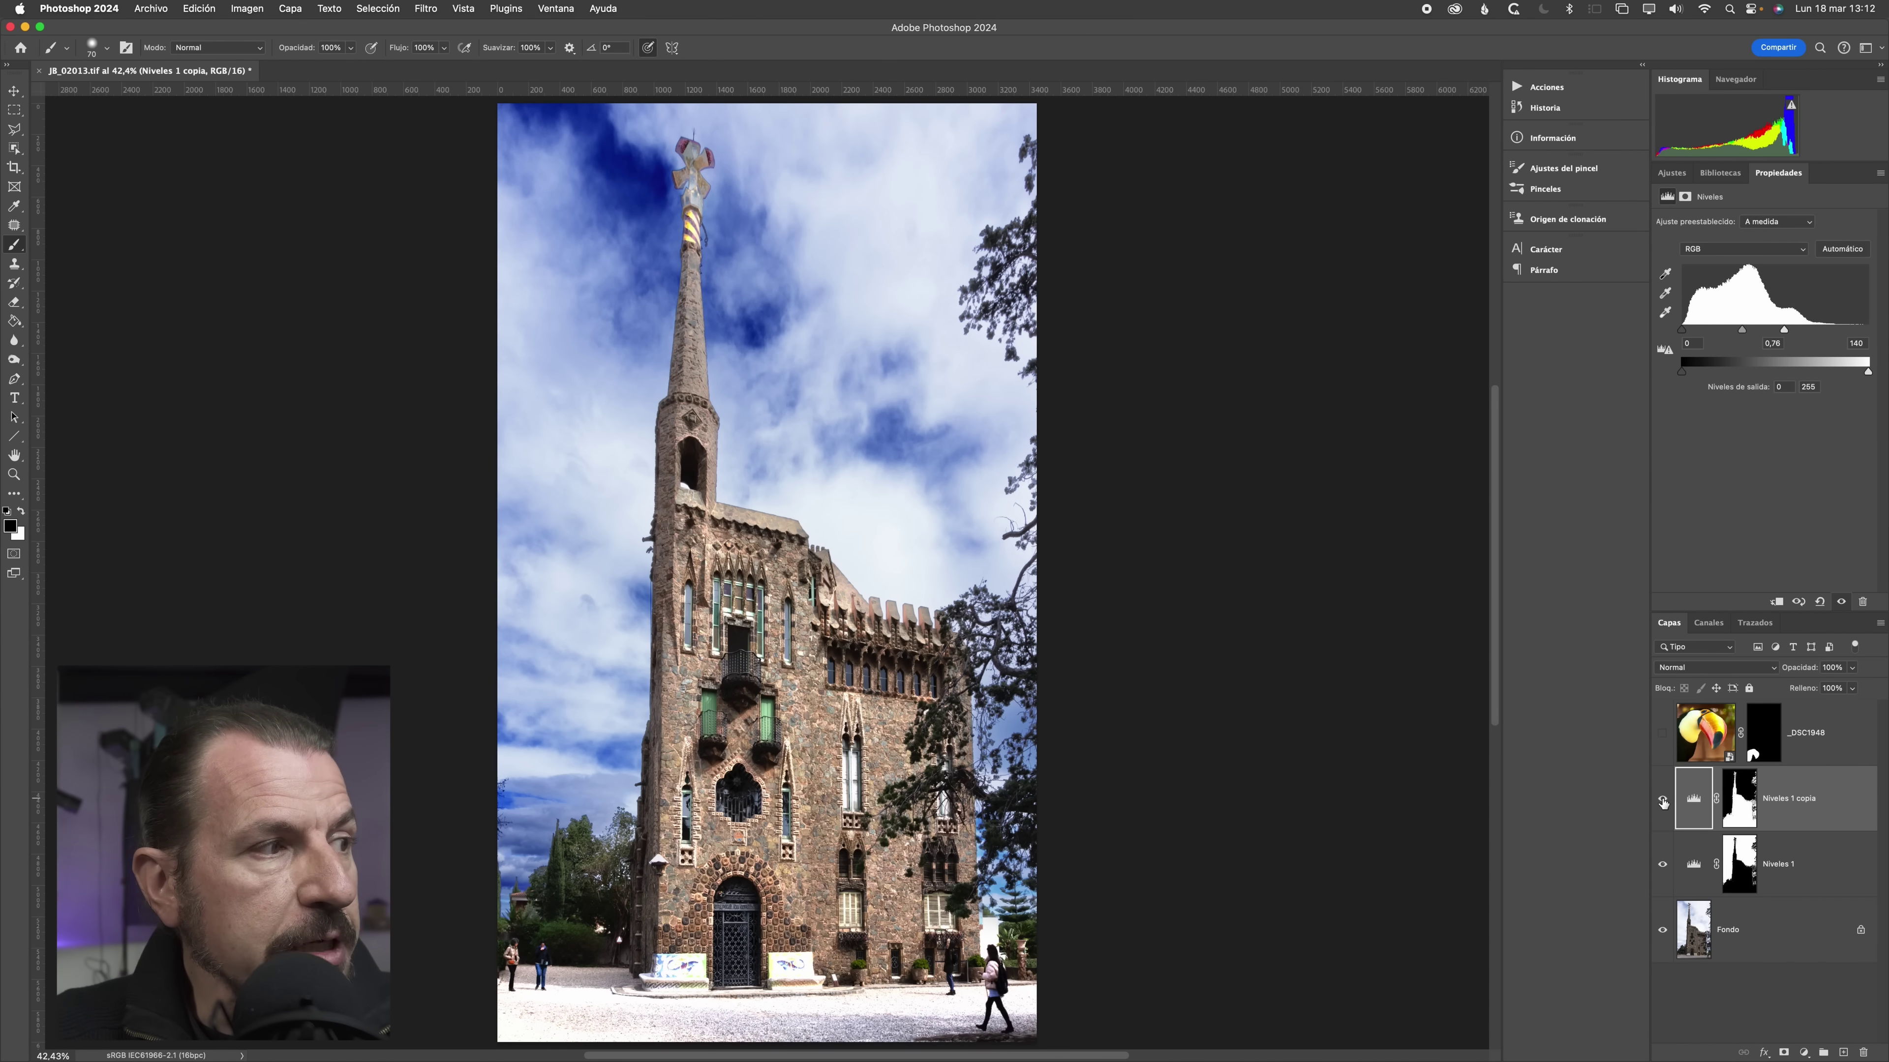
left_click(1664, 867)
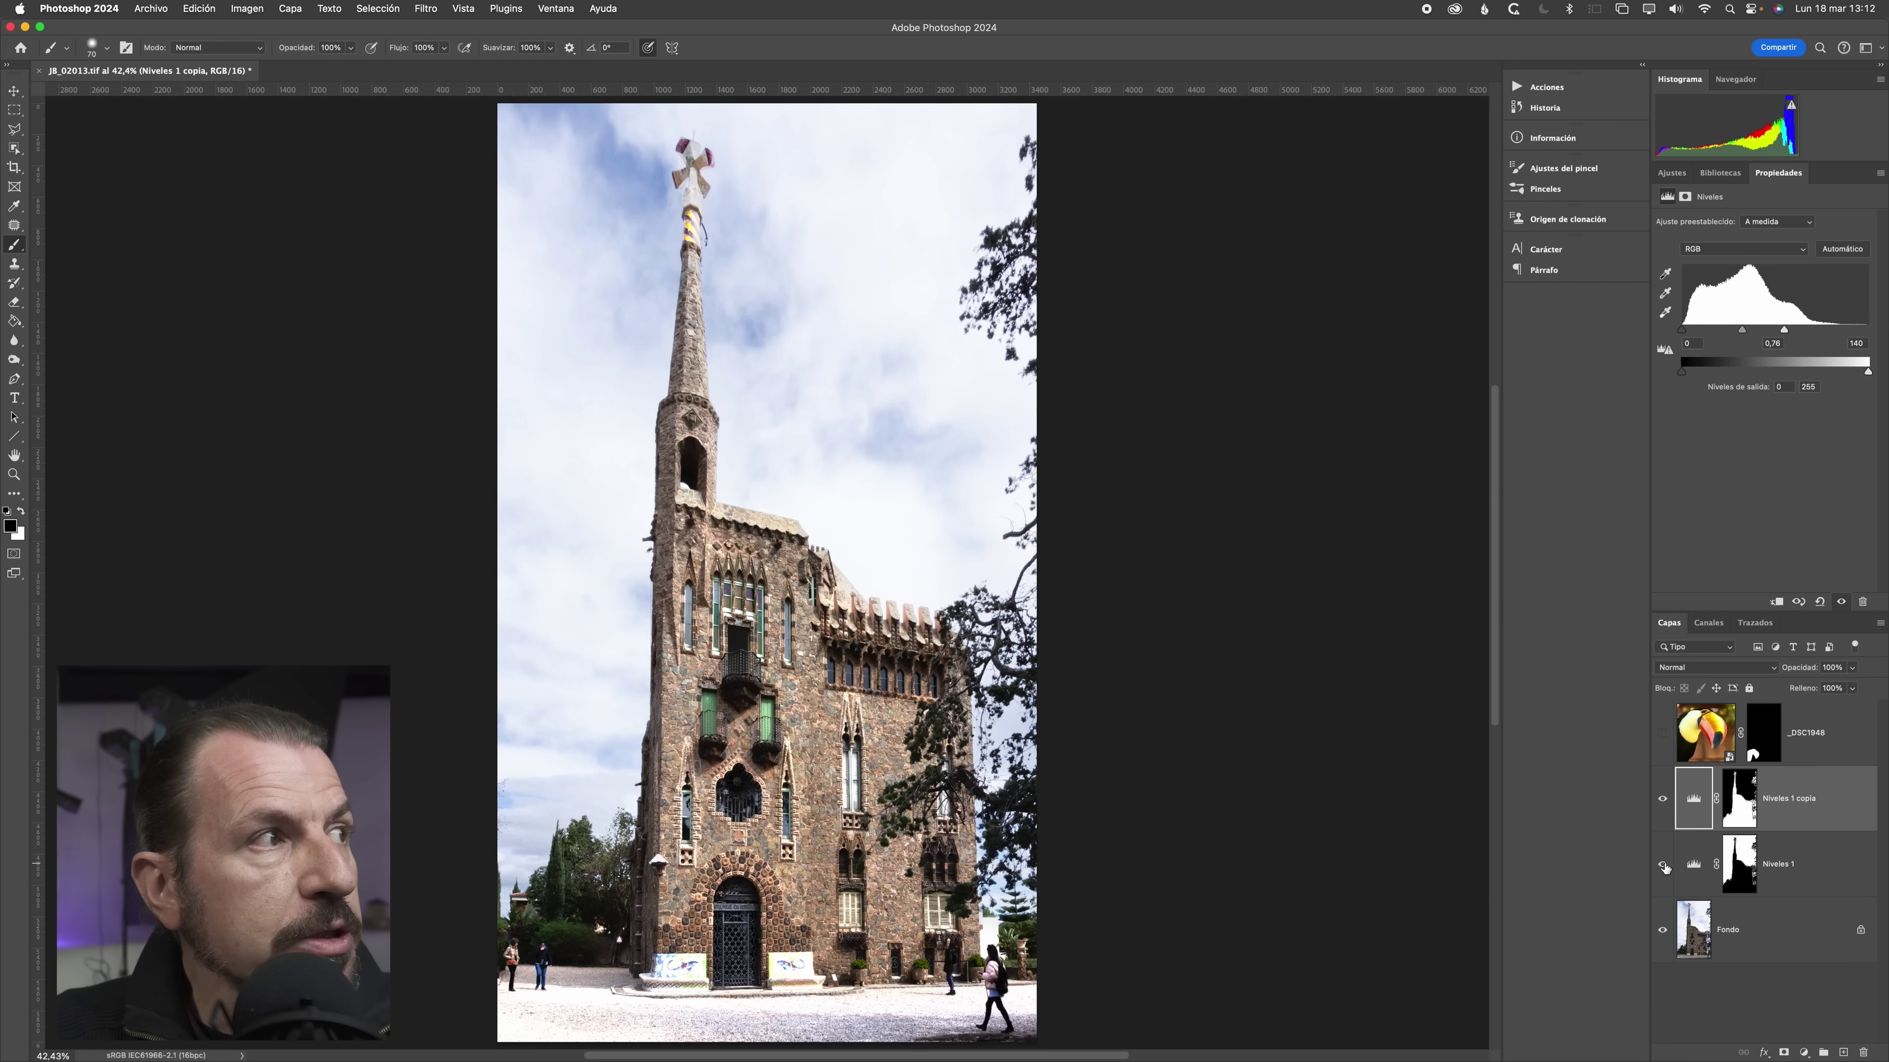
left_click(1663, 867)
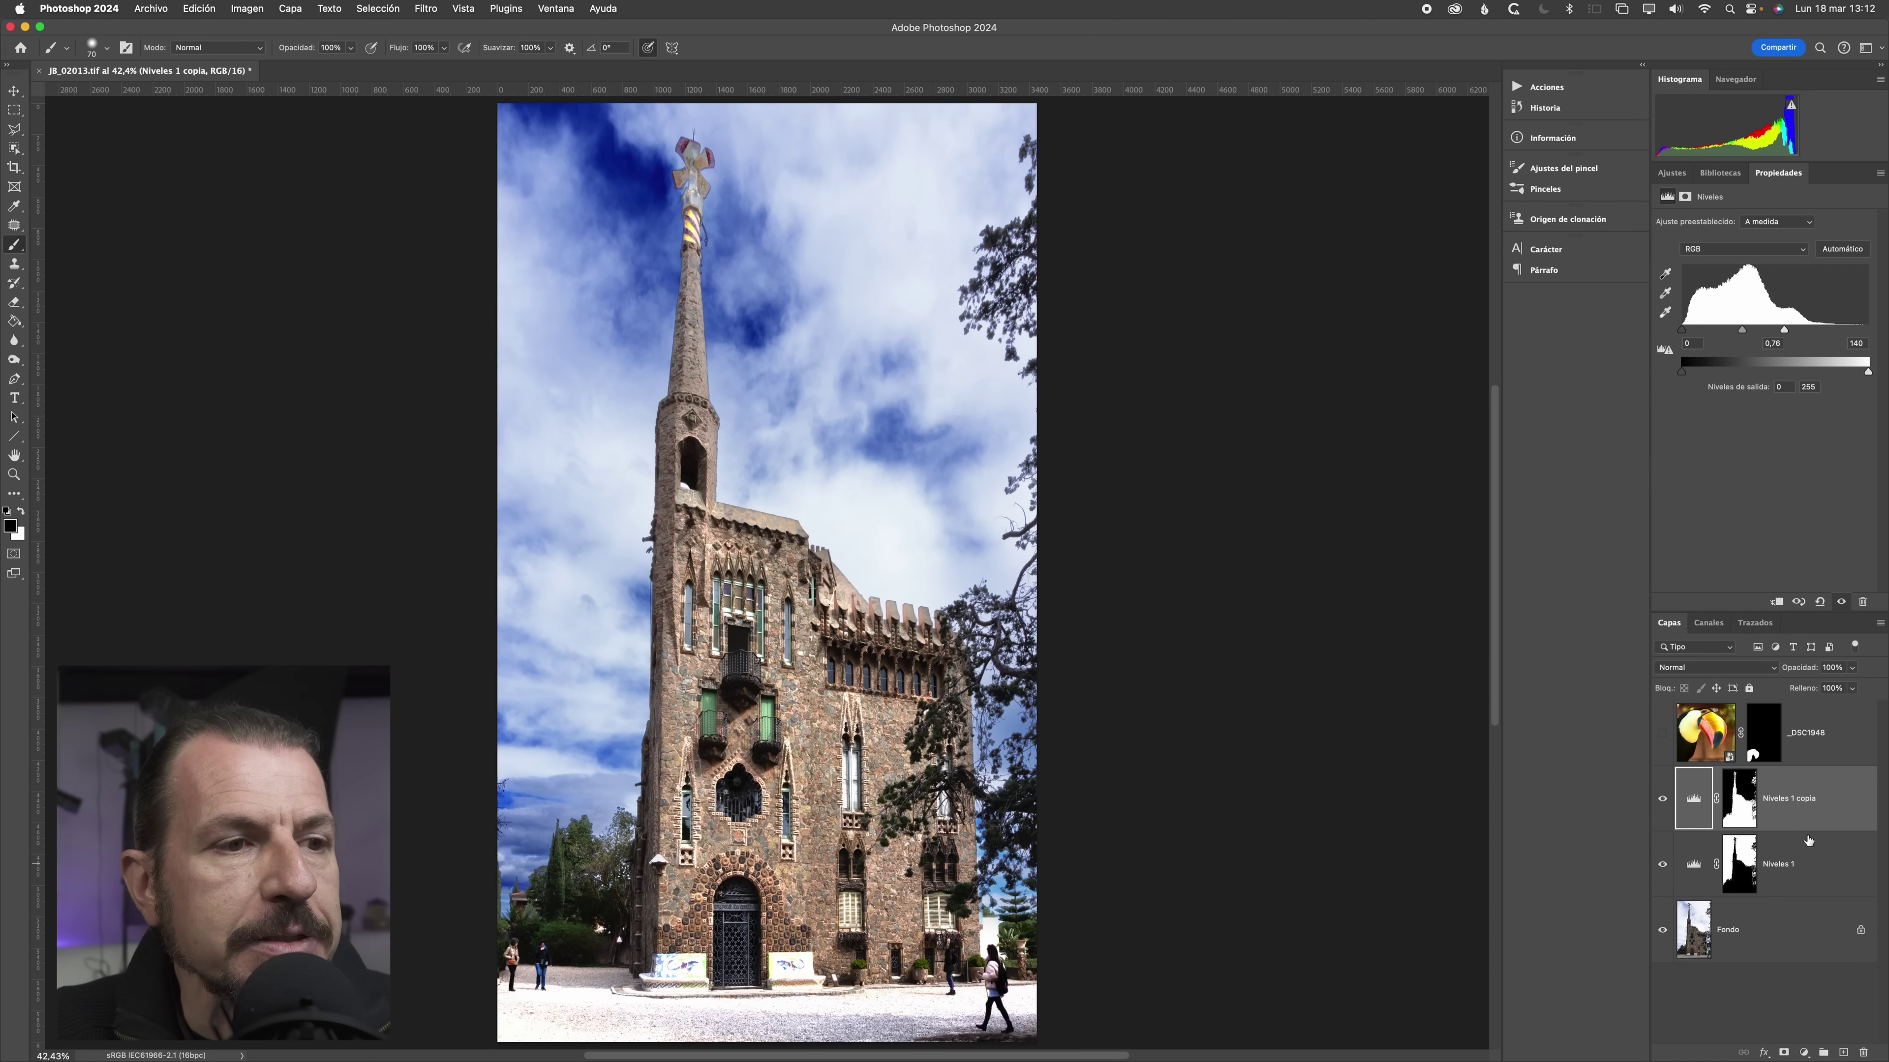
left_click(1783, 867)
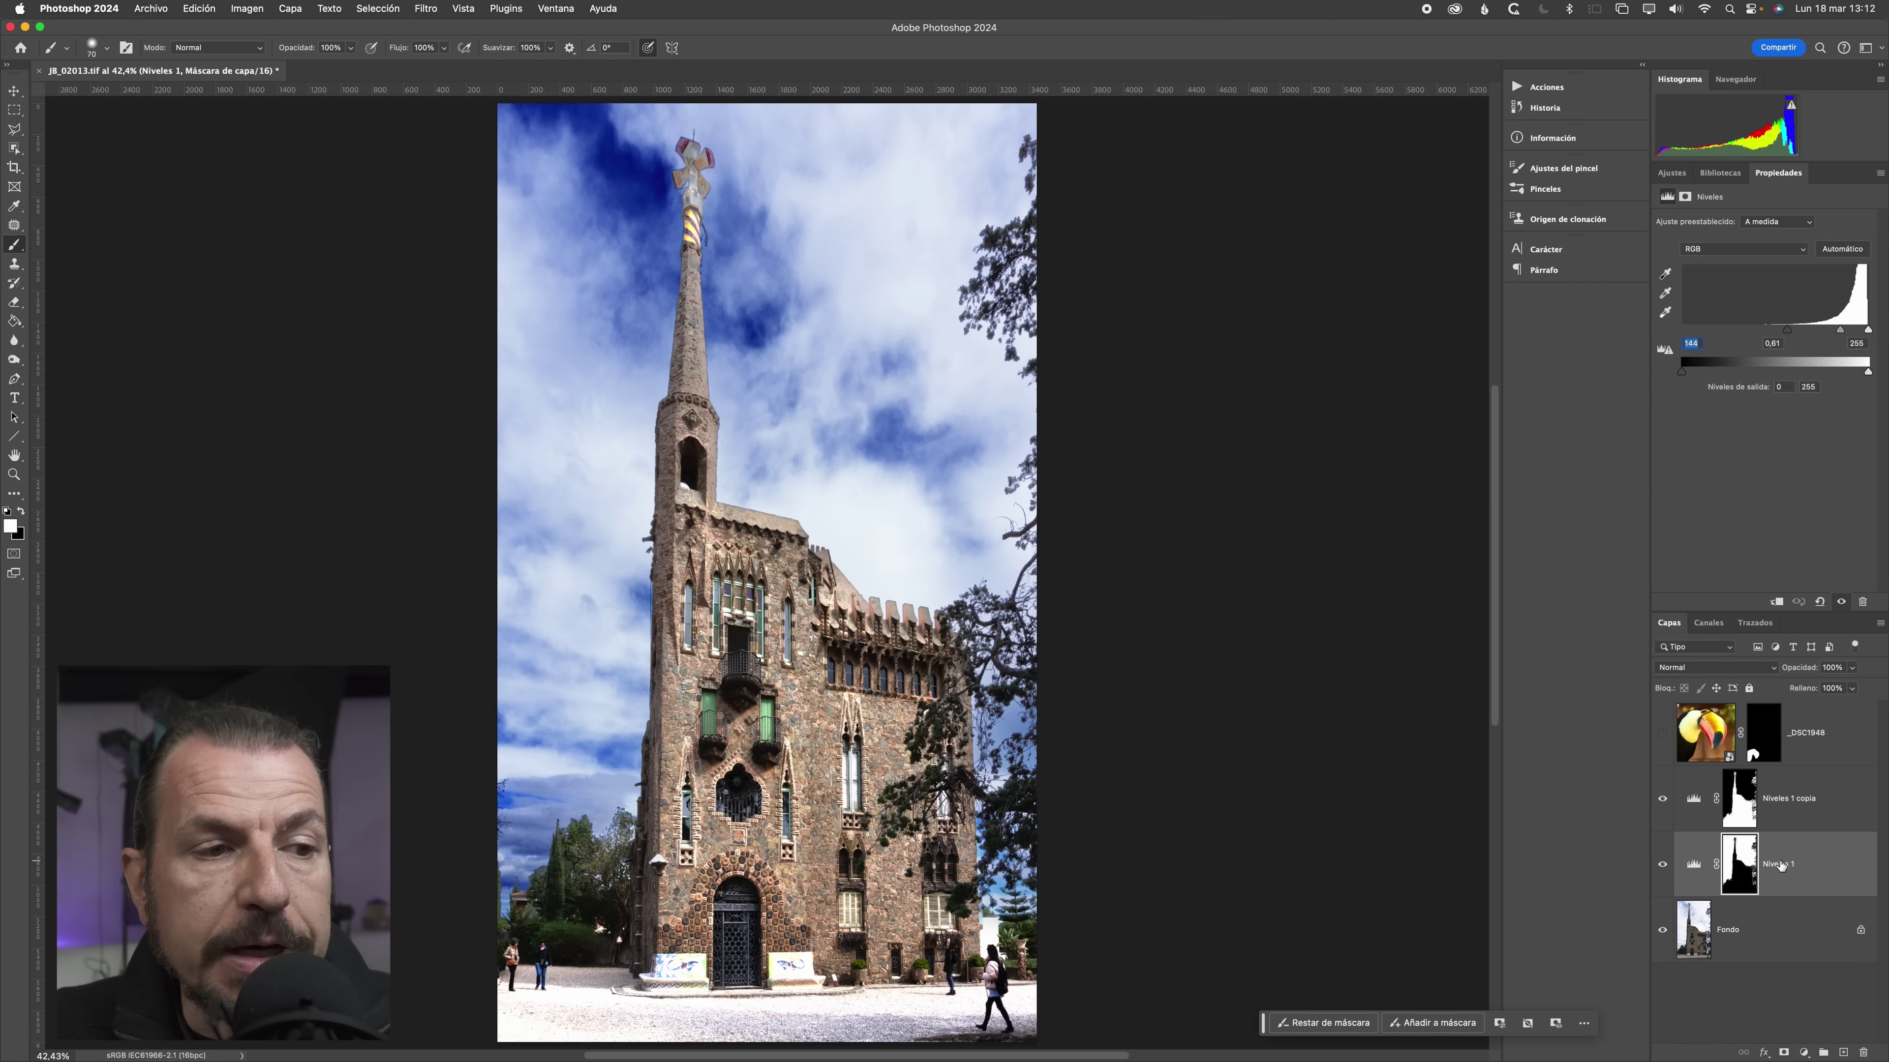
- Lower the Niveles 1 sky adjustment layer's opacity to 52%
left_click(1694, 865)
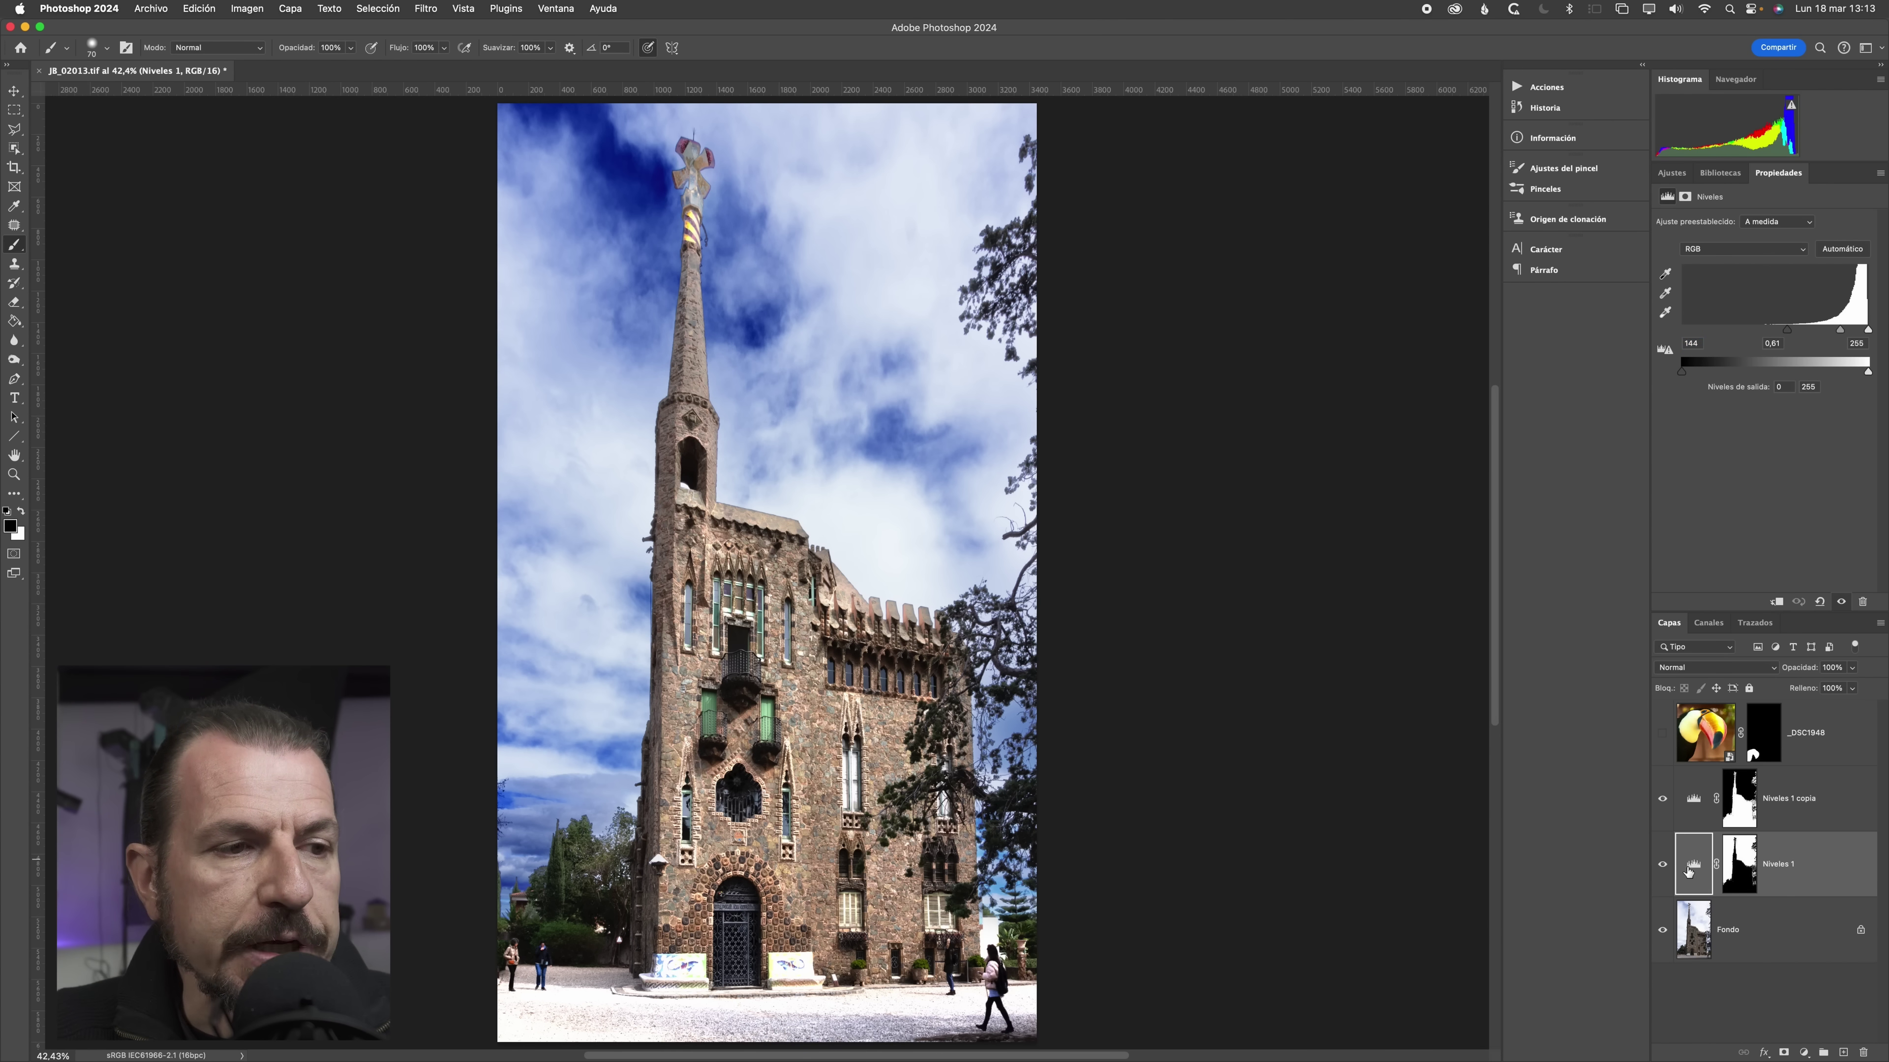
left_click(1739, 863)
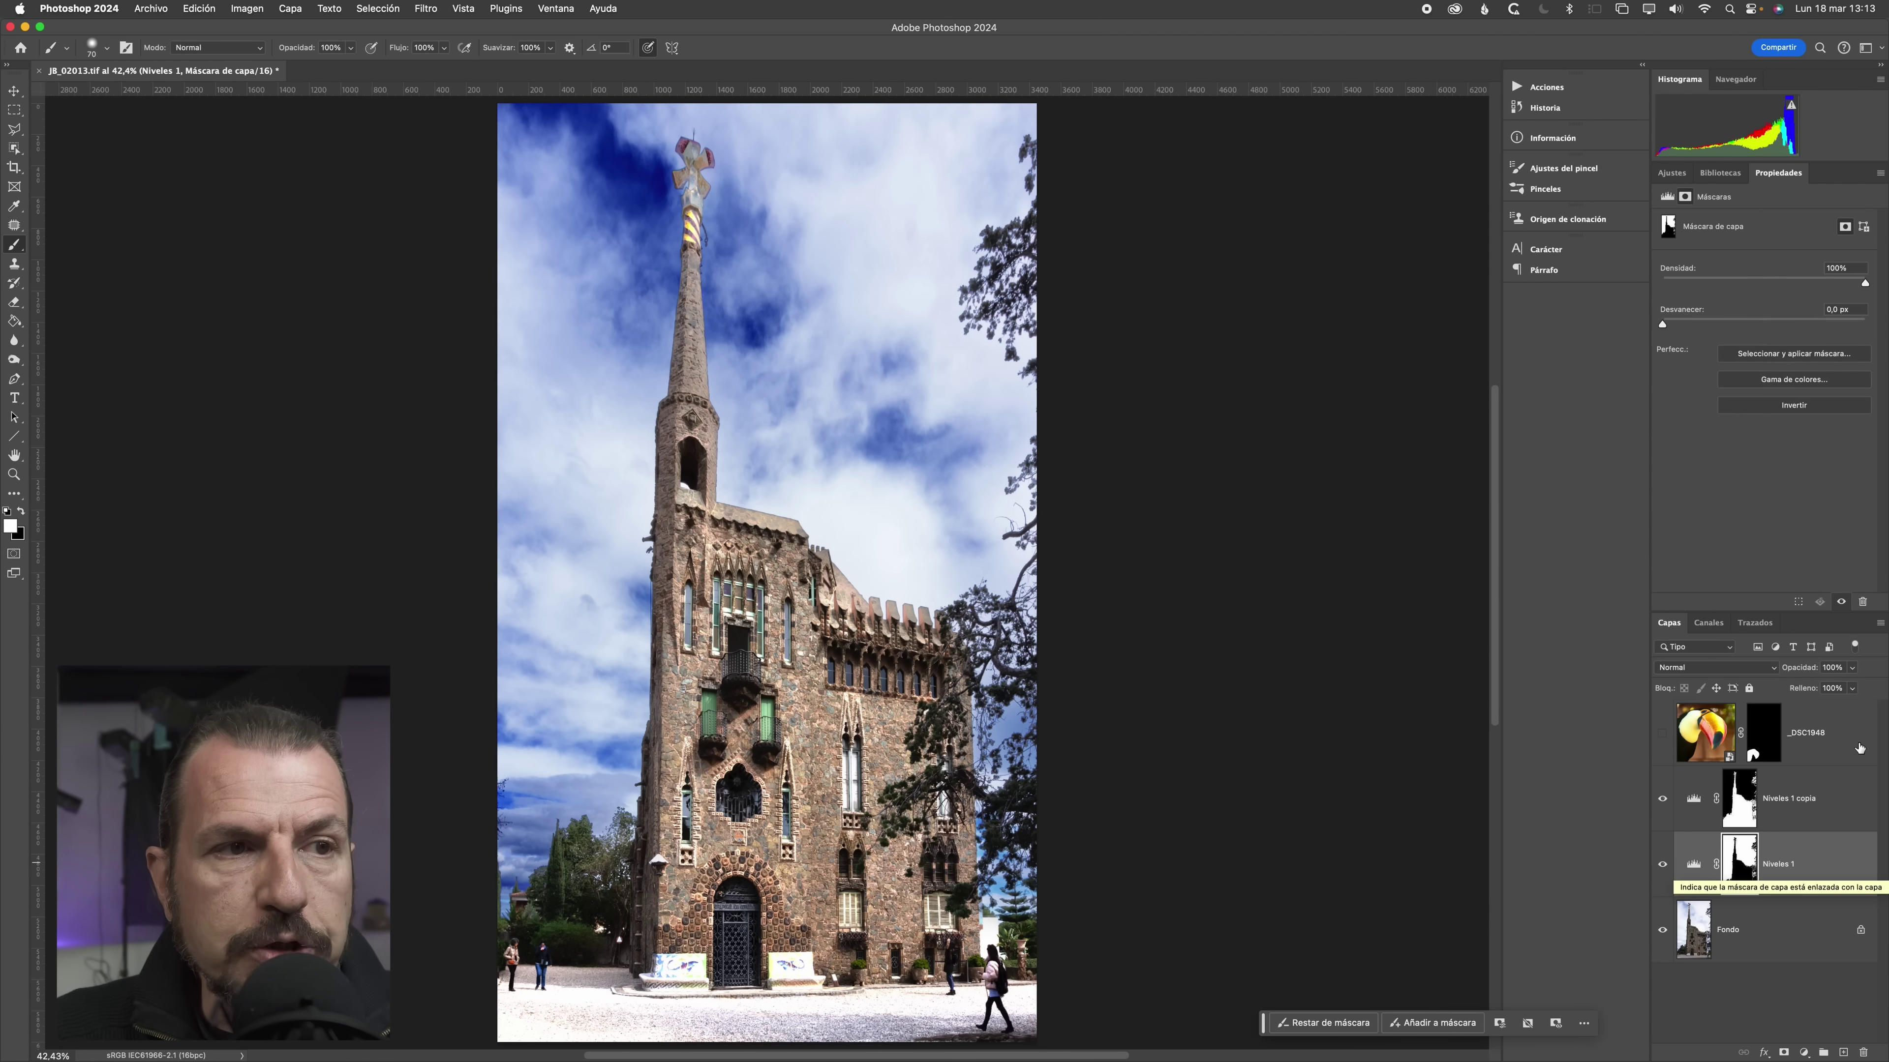
left_click(1852, 668)
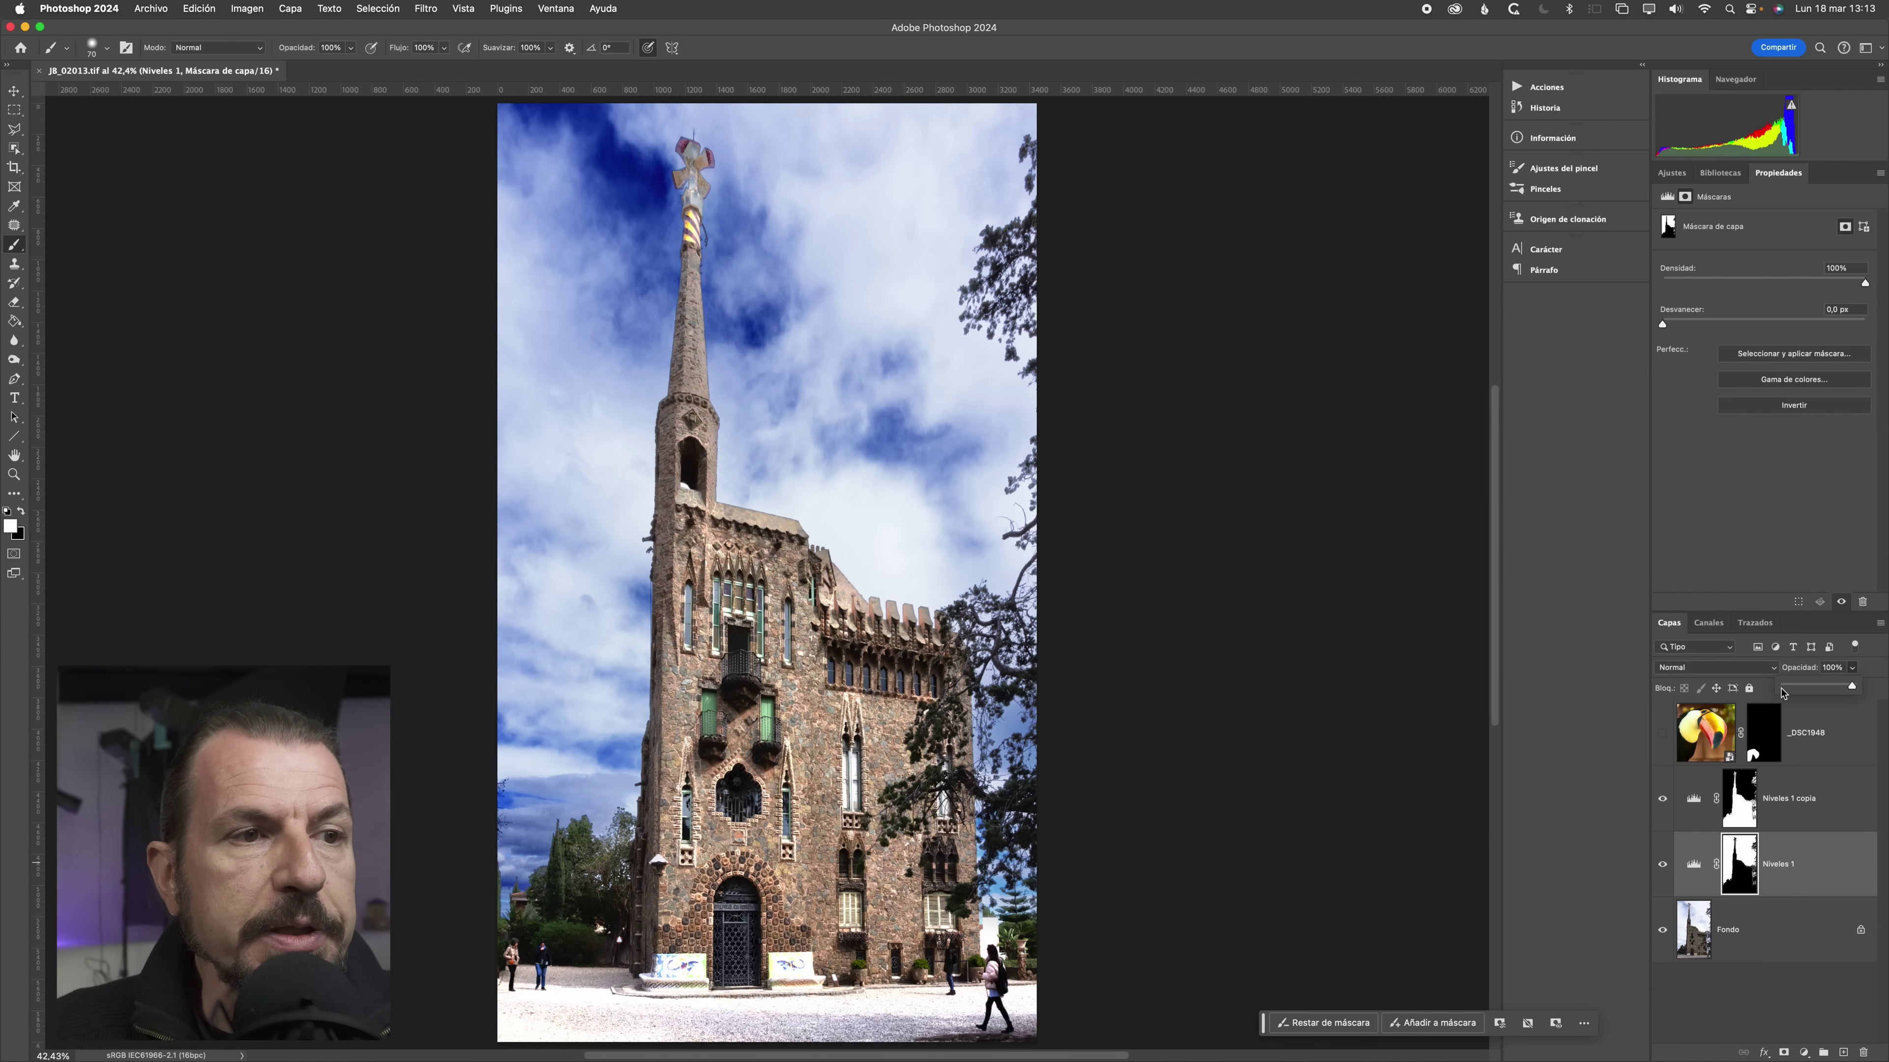
left_click_drag(1783, 686, 1821, 689)
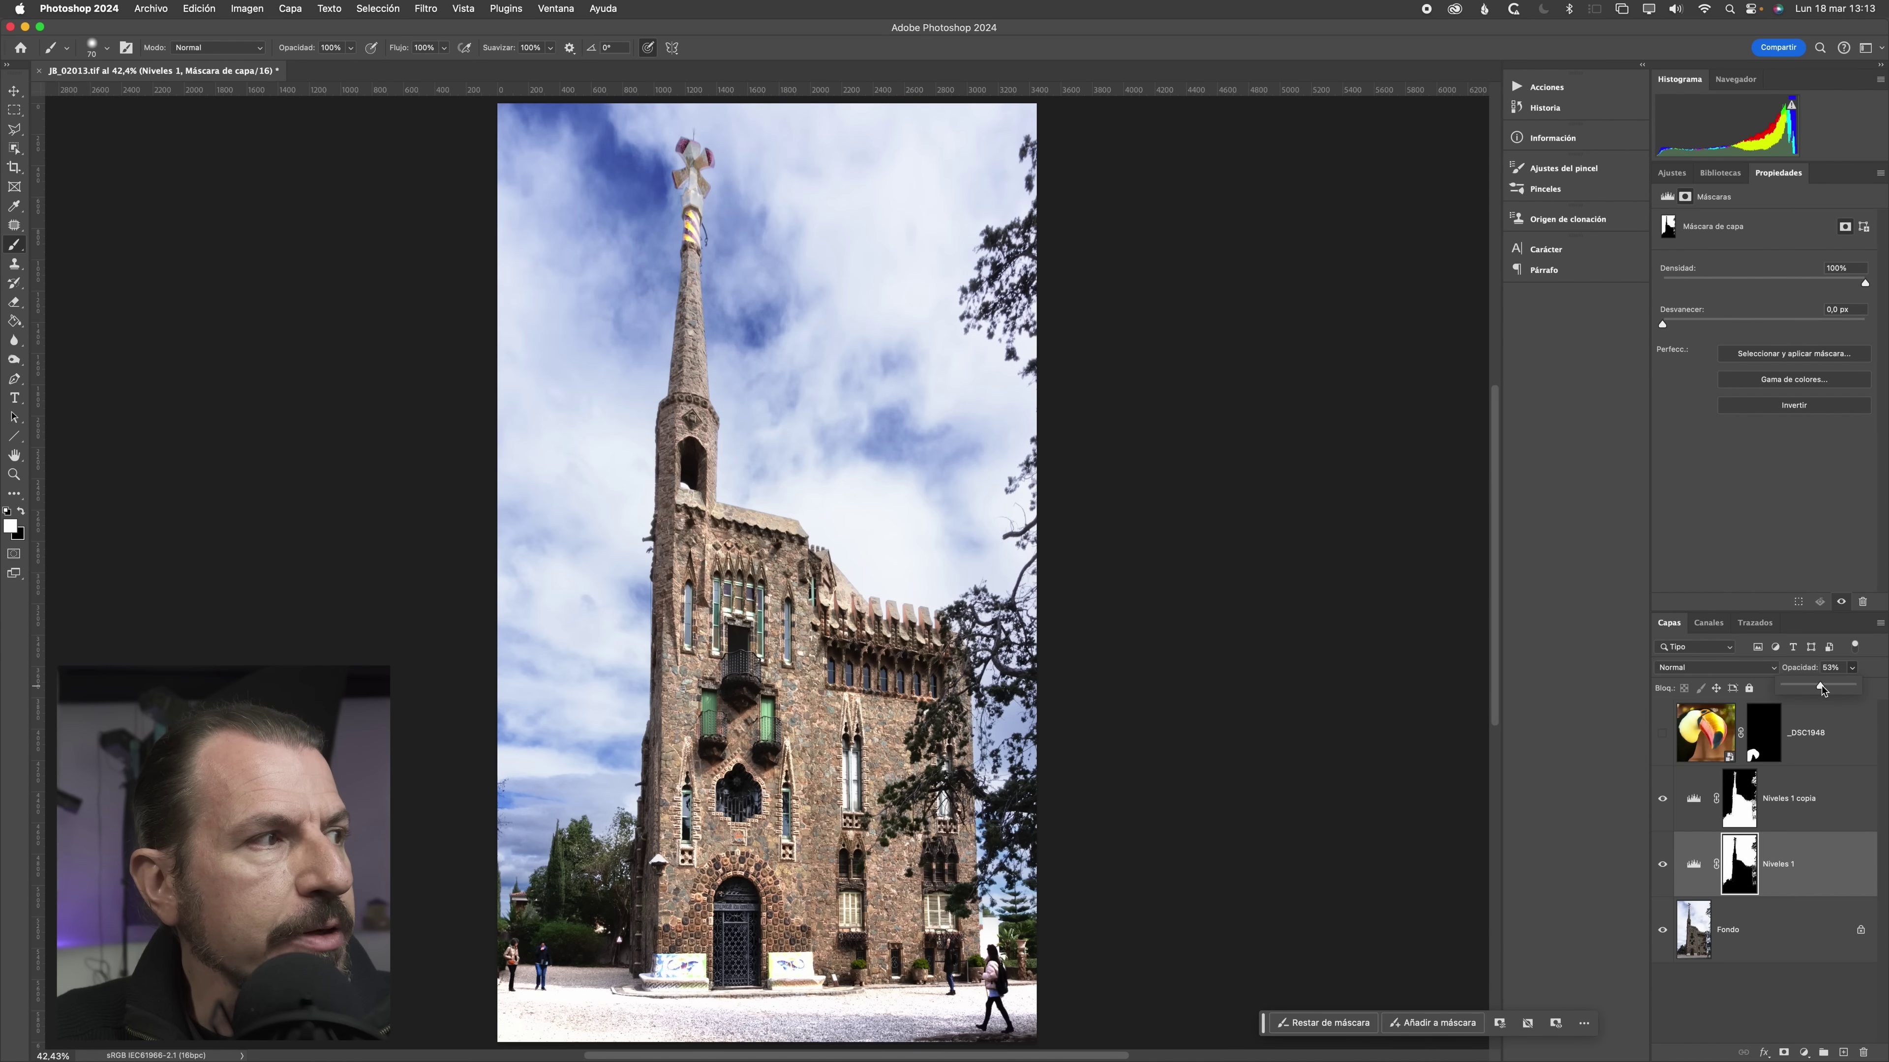
left_click_drag(1822, 689, 1821, 689)
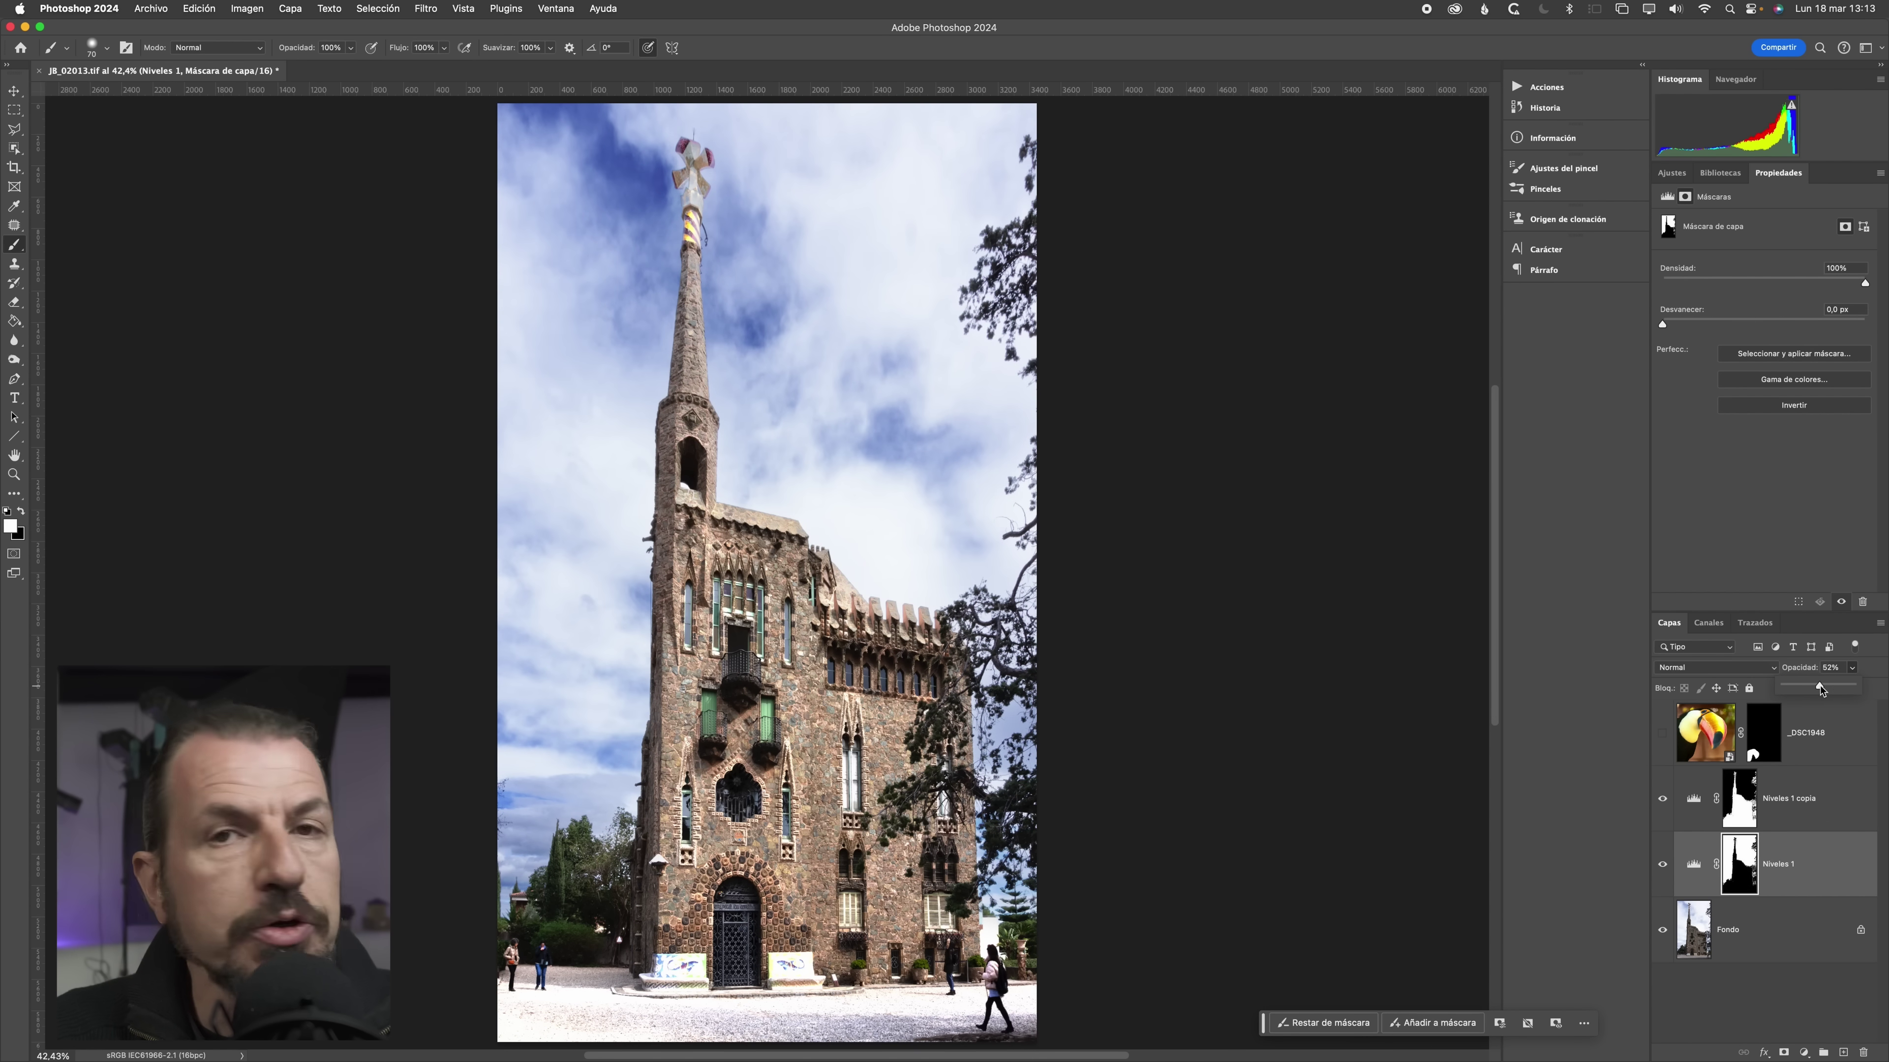
- Reduce the Niveles 1 copia building layer's opacity to about 72%
left_click(1803, 800)
left_click(1853, 668)
mouse_move(1851, 687)
left_mouse_down()
mouse_move(1766, 686)
mouse_move(1835, 689)
left_mouse_up()
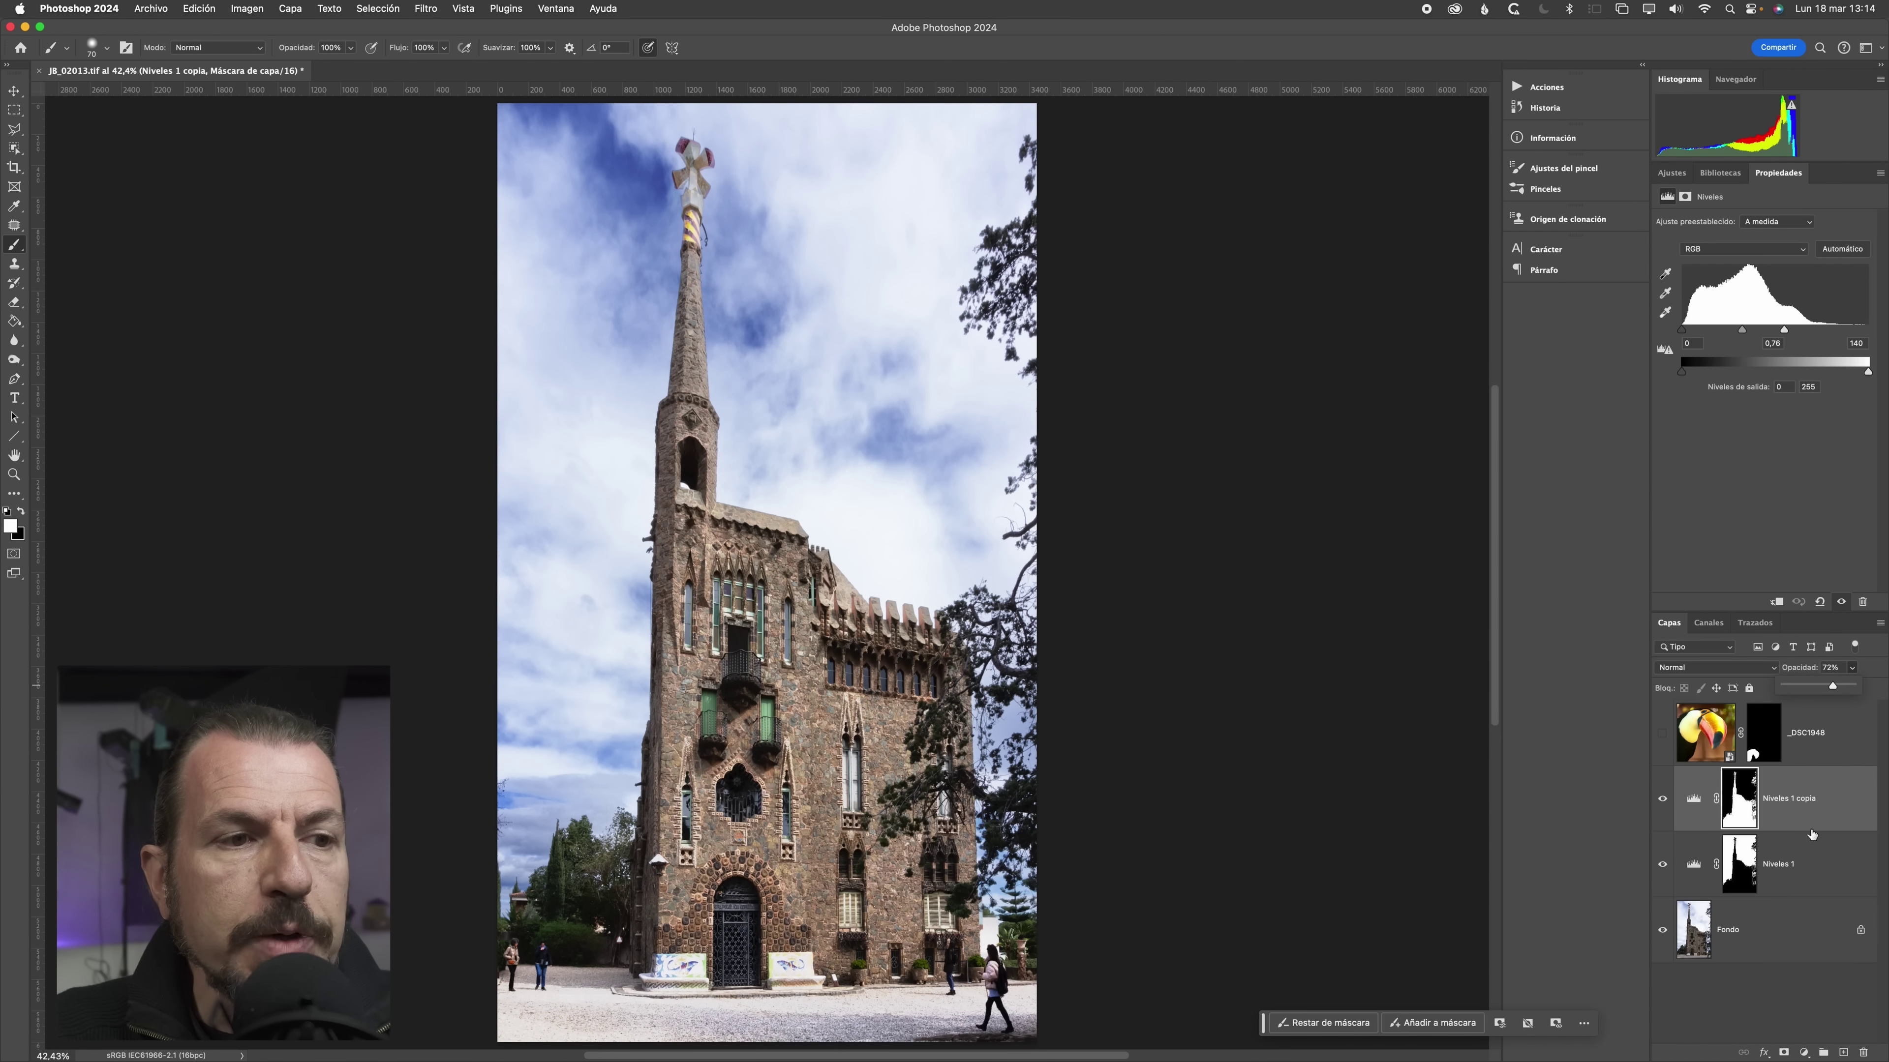
left_click(1823, 860)
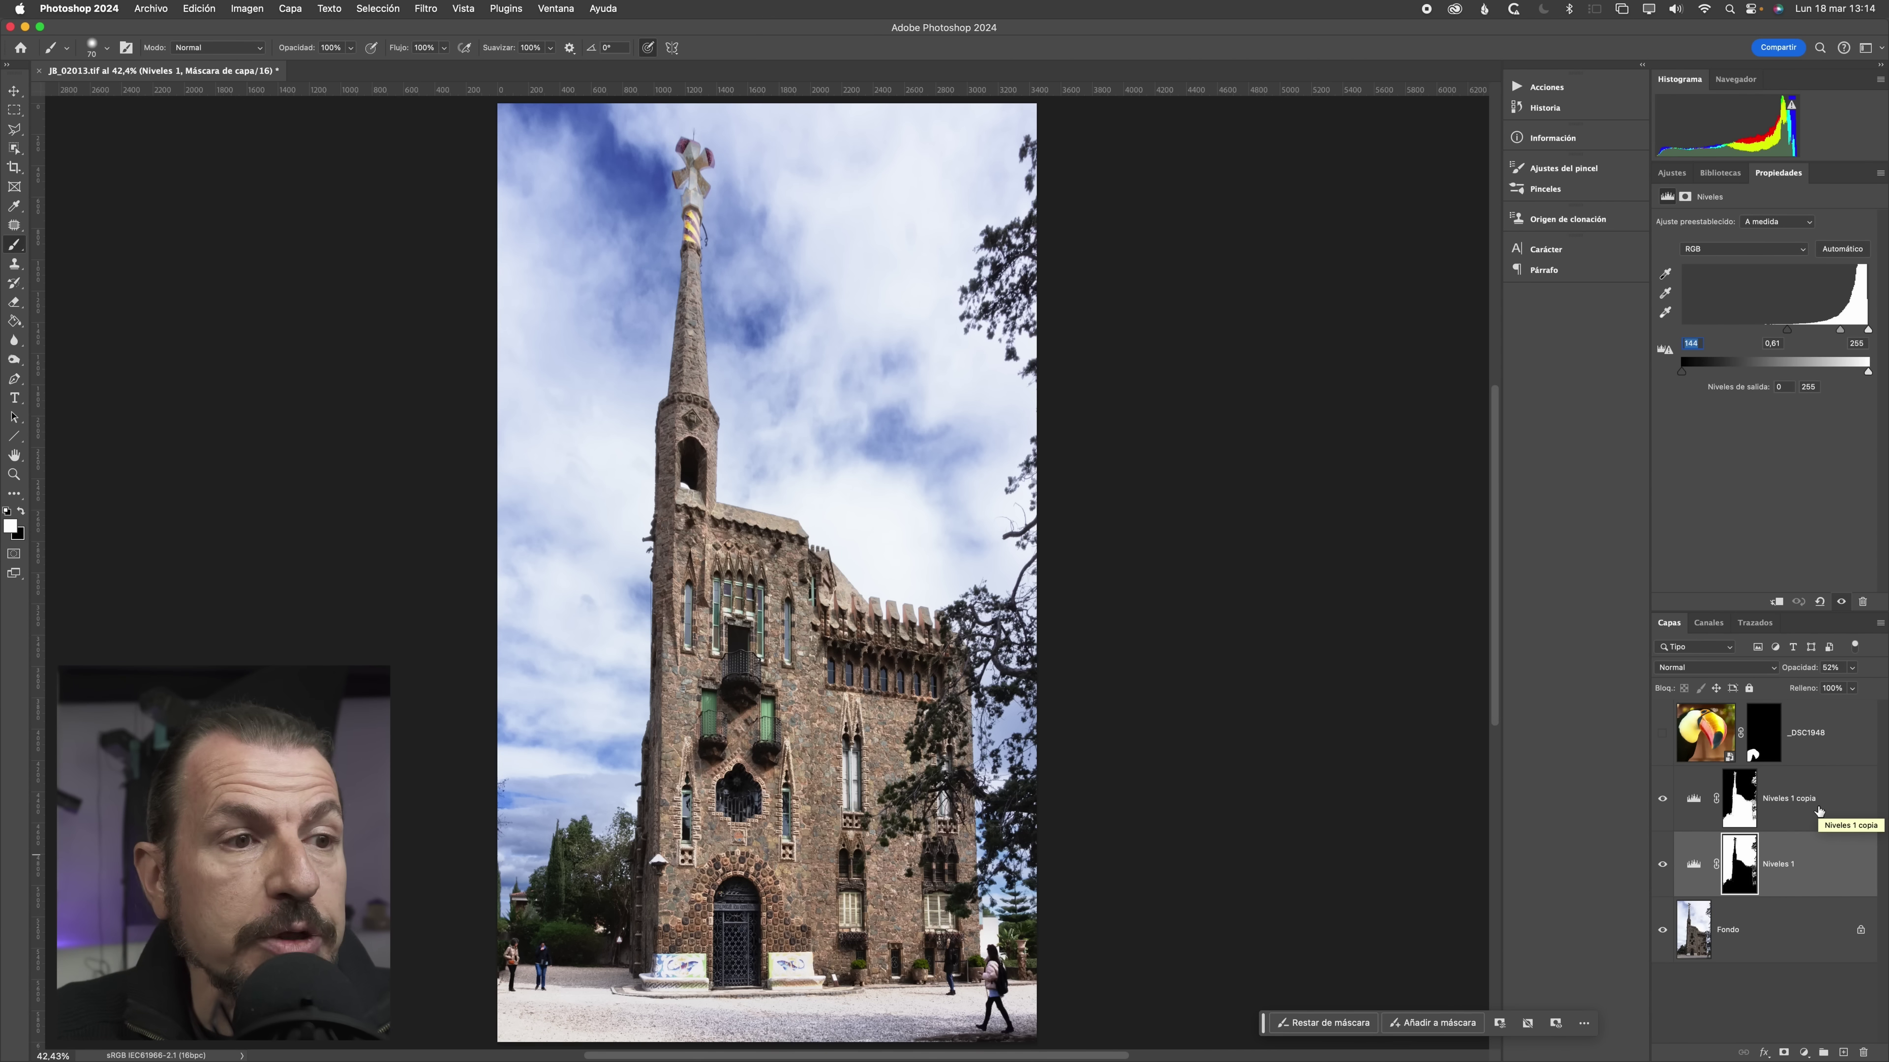
- Turn on visibility of the _DSC1948 toucan layer
left_click(1663, 733)
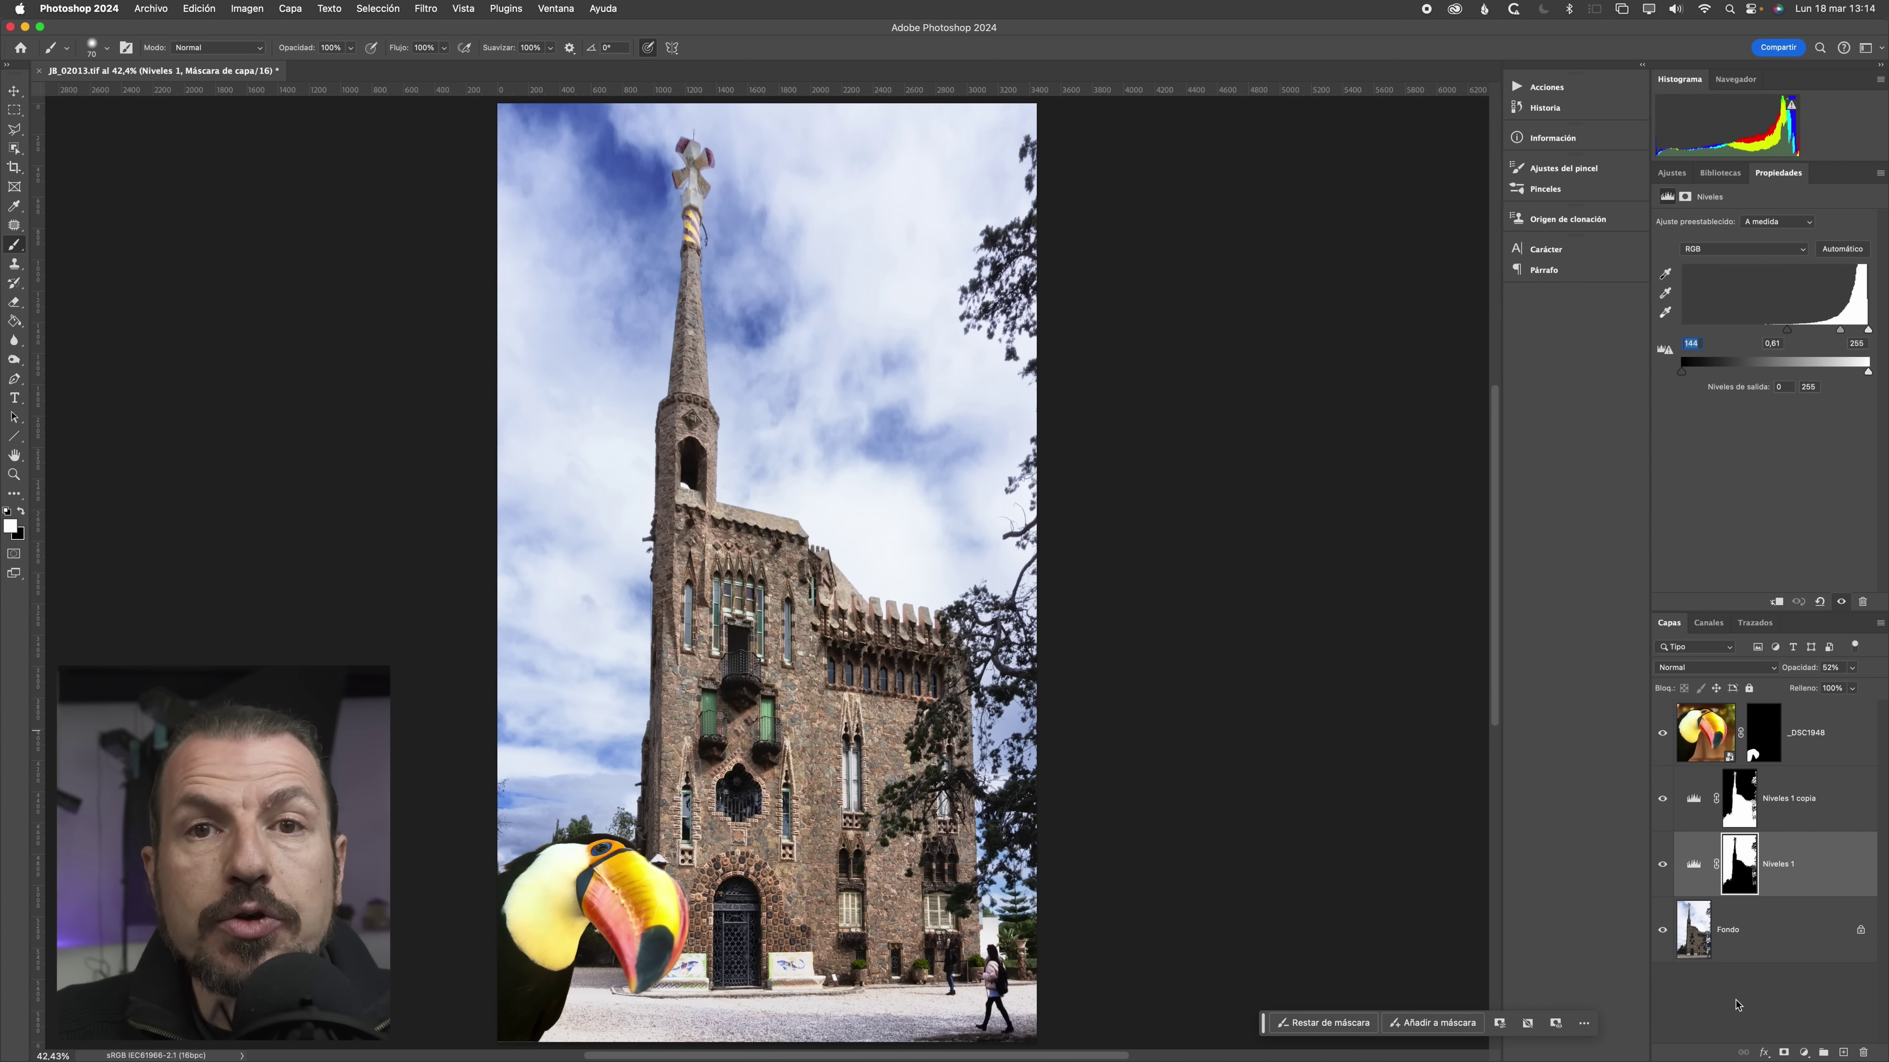